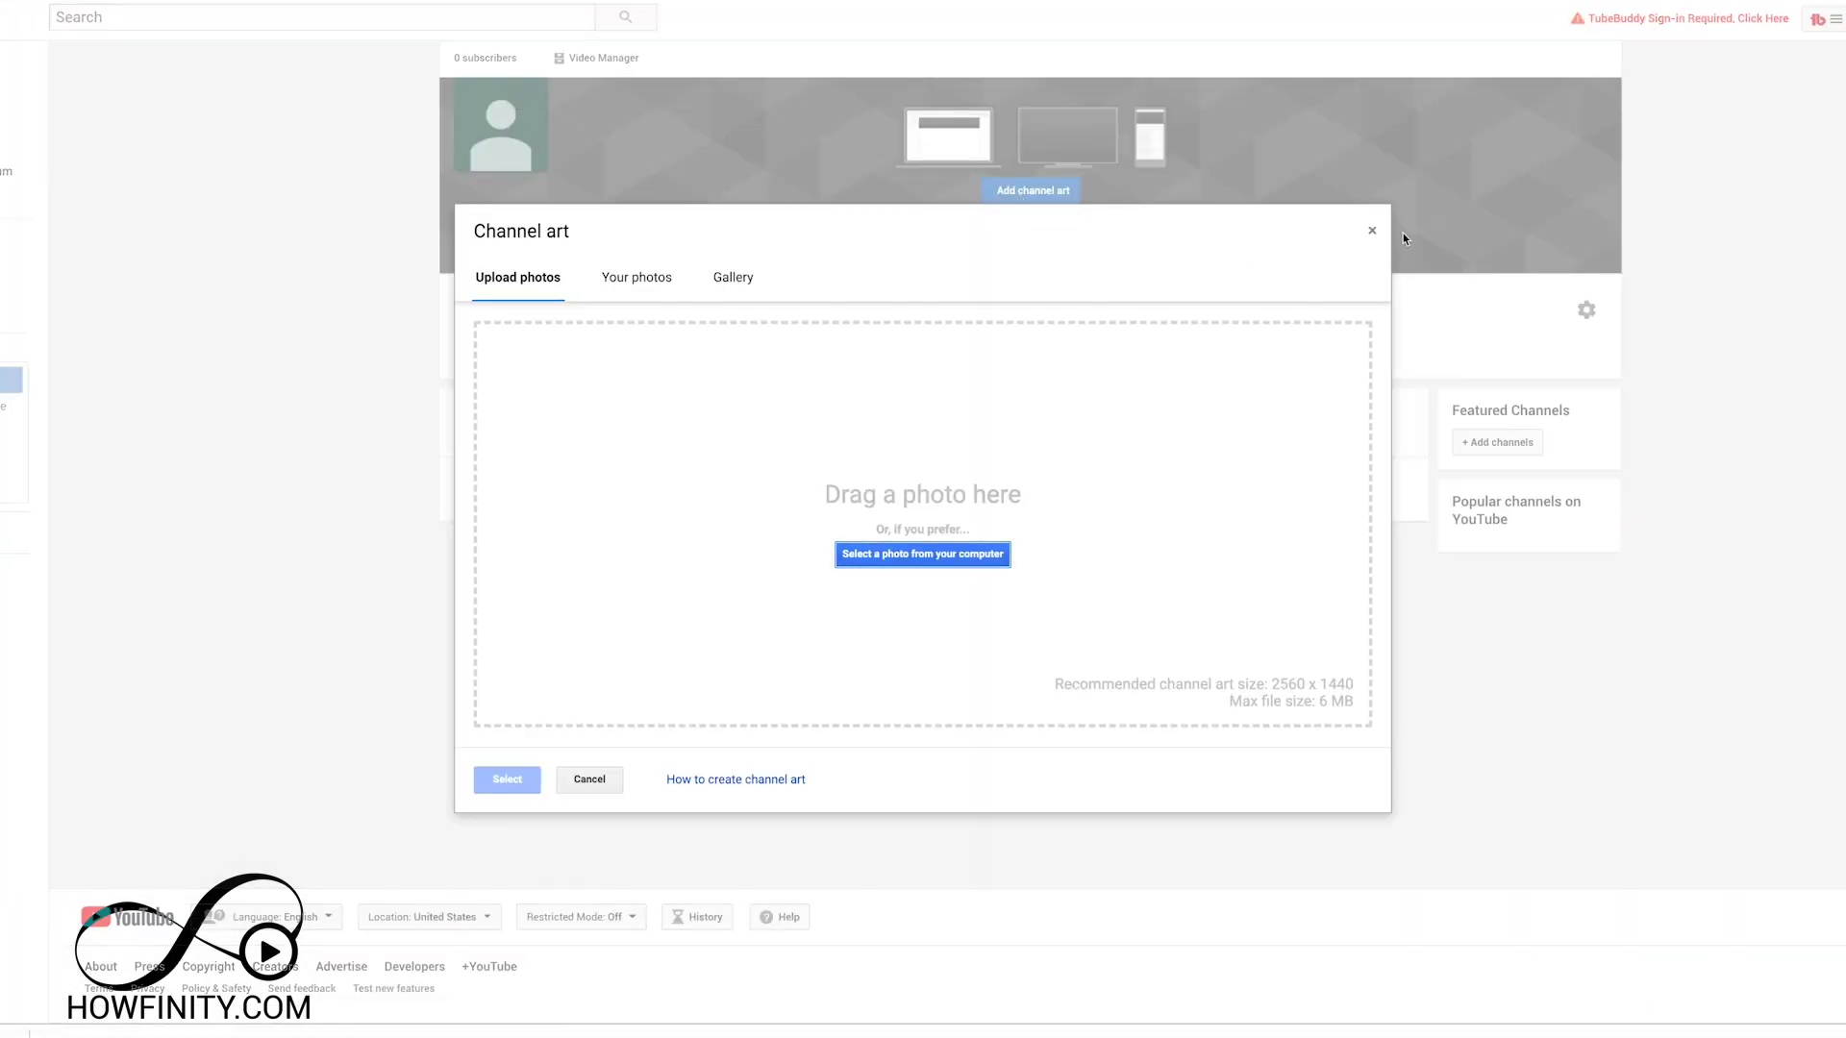
Step: Close the upload window, open the 10 Multipurpose YouTube Channel Art page and browse its previews
{"action": "left_click", "coordinate": [1373, 233]}
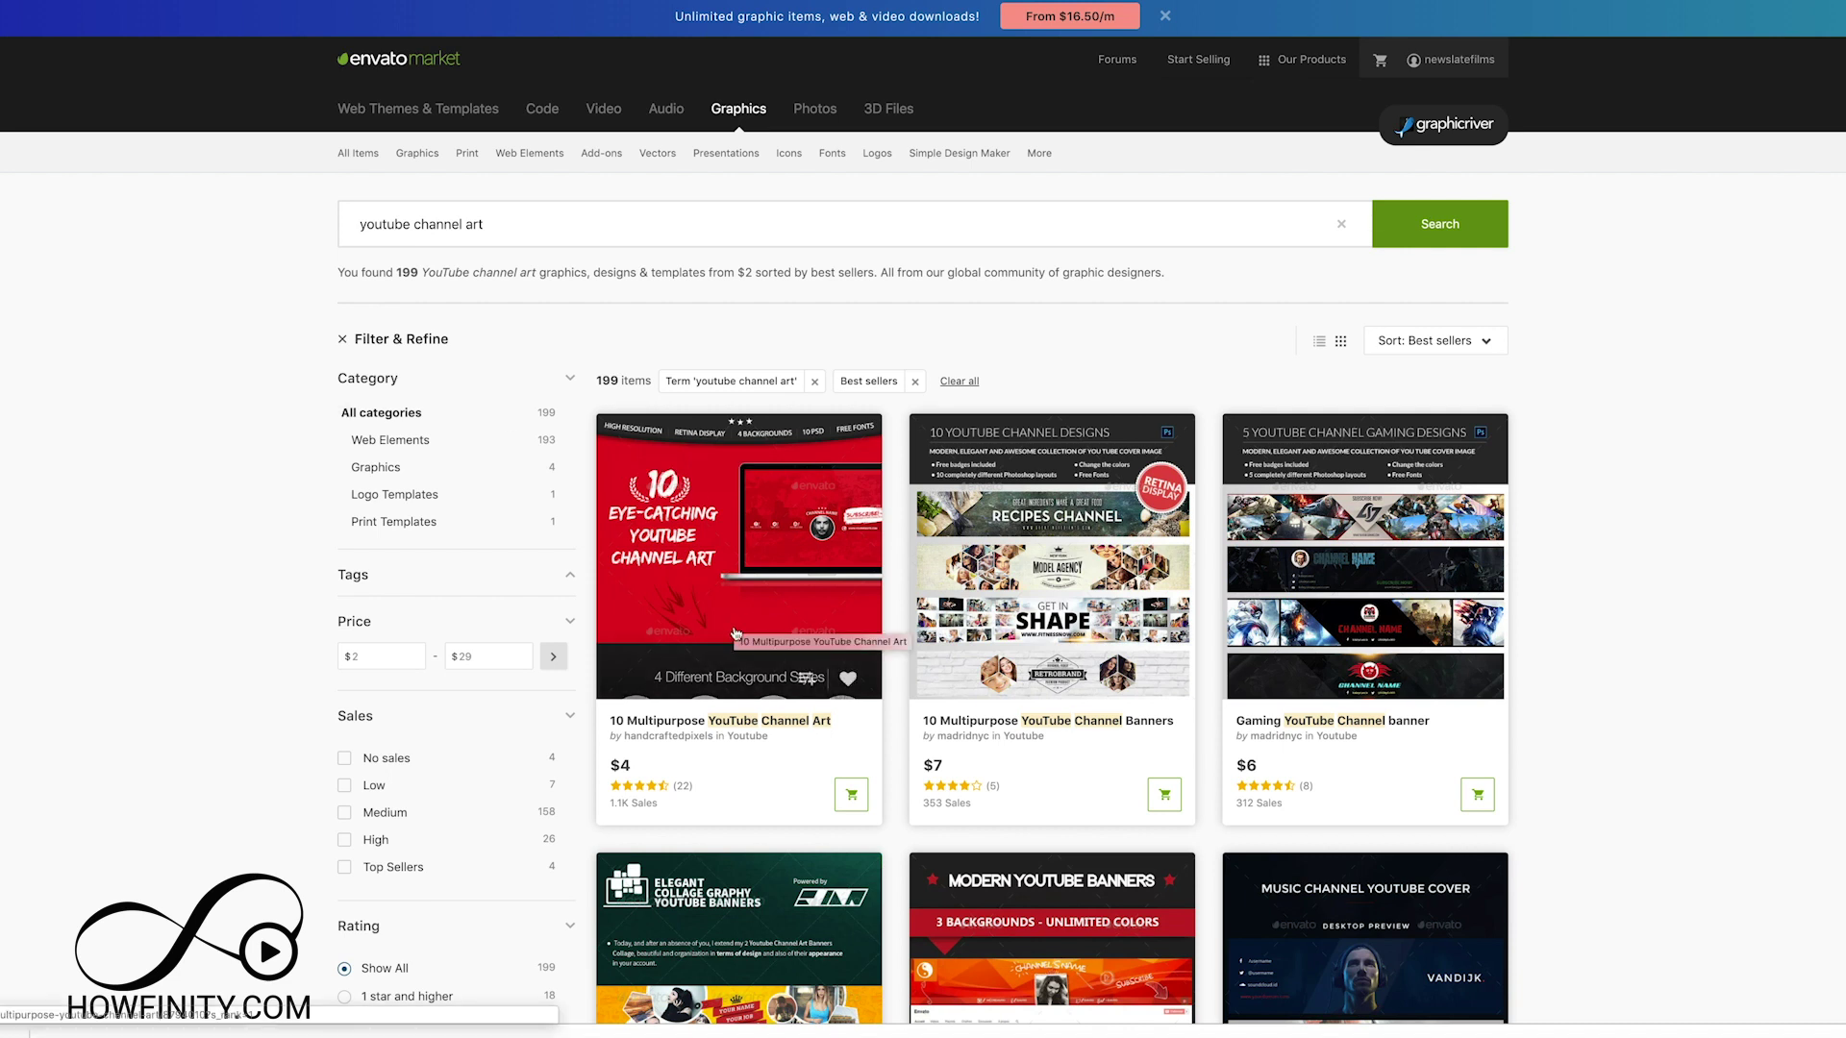
{"action": "left_click", "coordinate": [751, 539]}
{"action": "scroll", "coordinate": [651, 527], "scroll_direction": "down", "scroll_amount": 5}
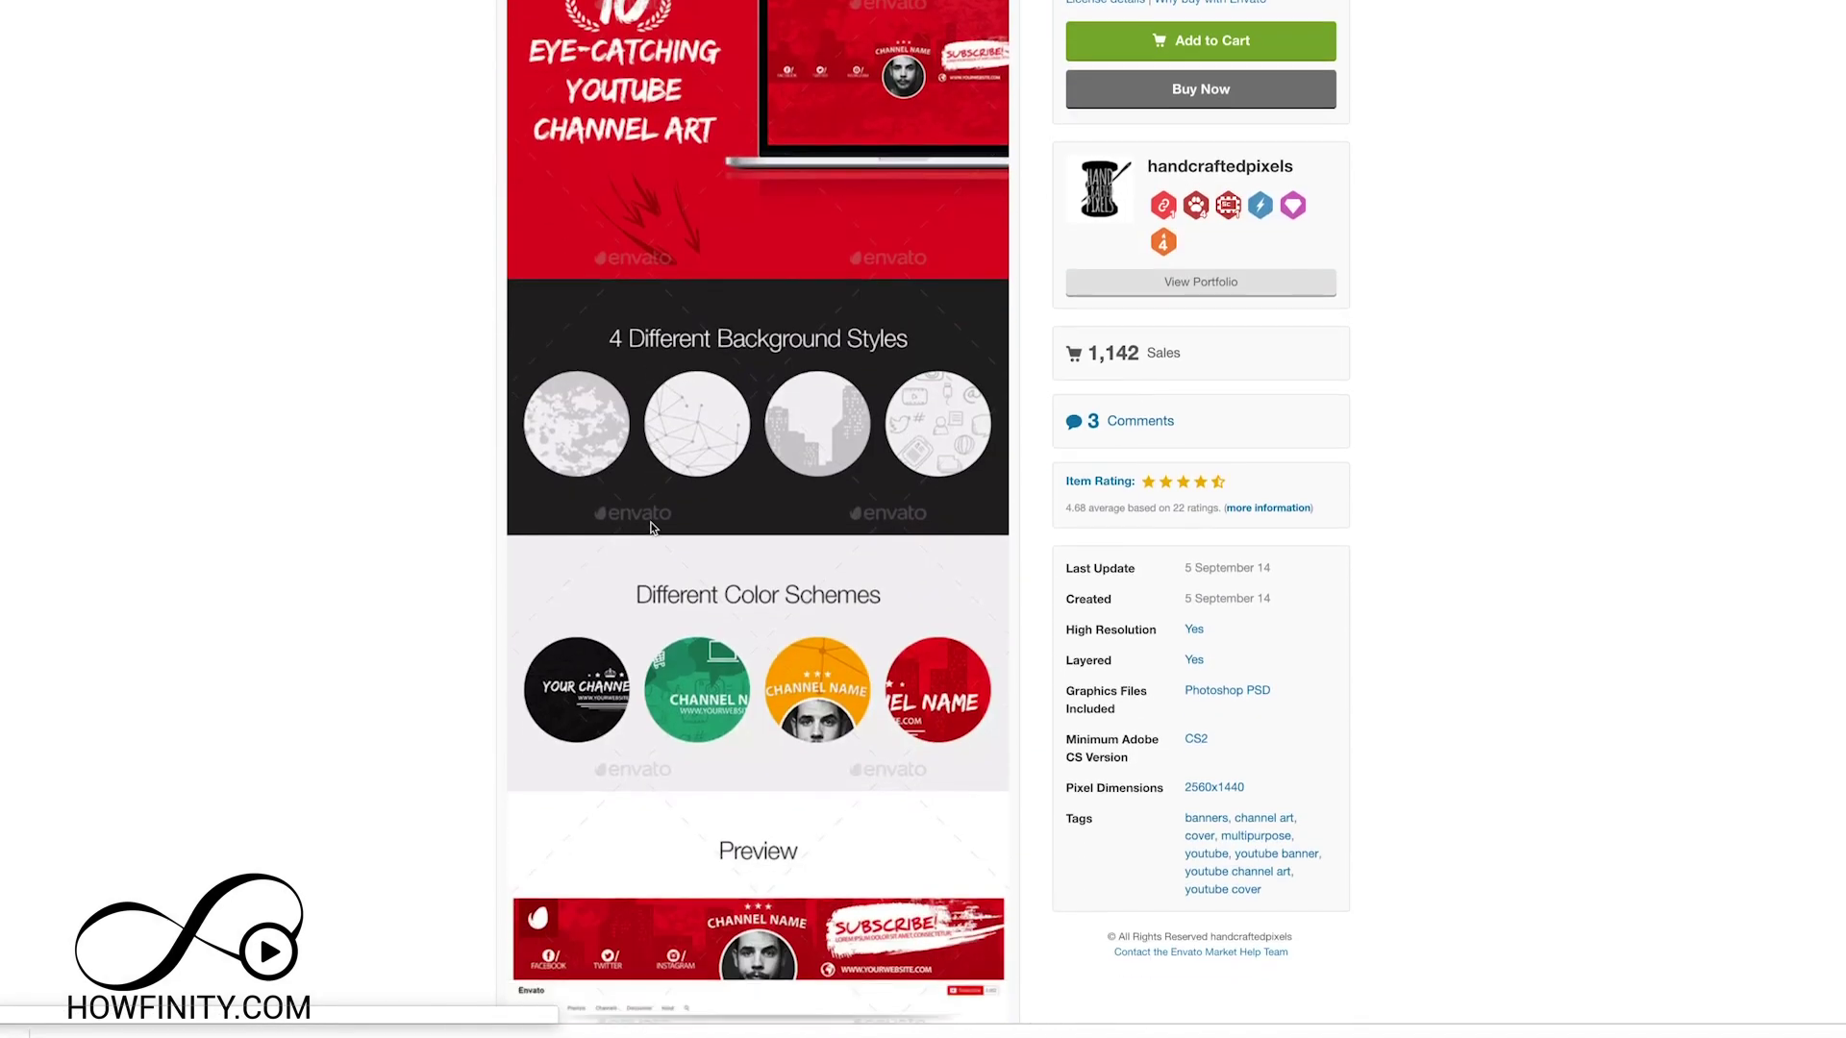
{"action": "scroll", "coordinate": [651, 527], "scroll_direction": "down", "scroll_amount": 5}
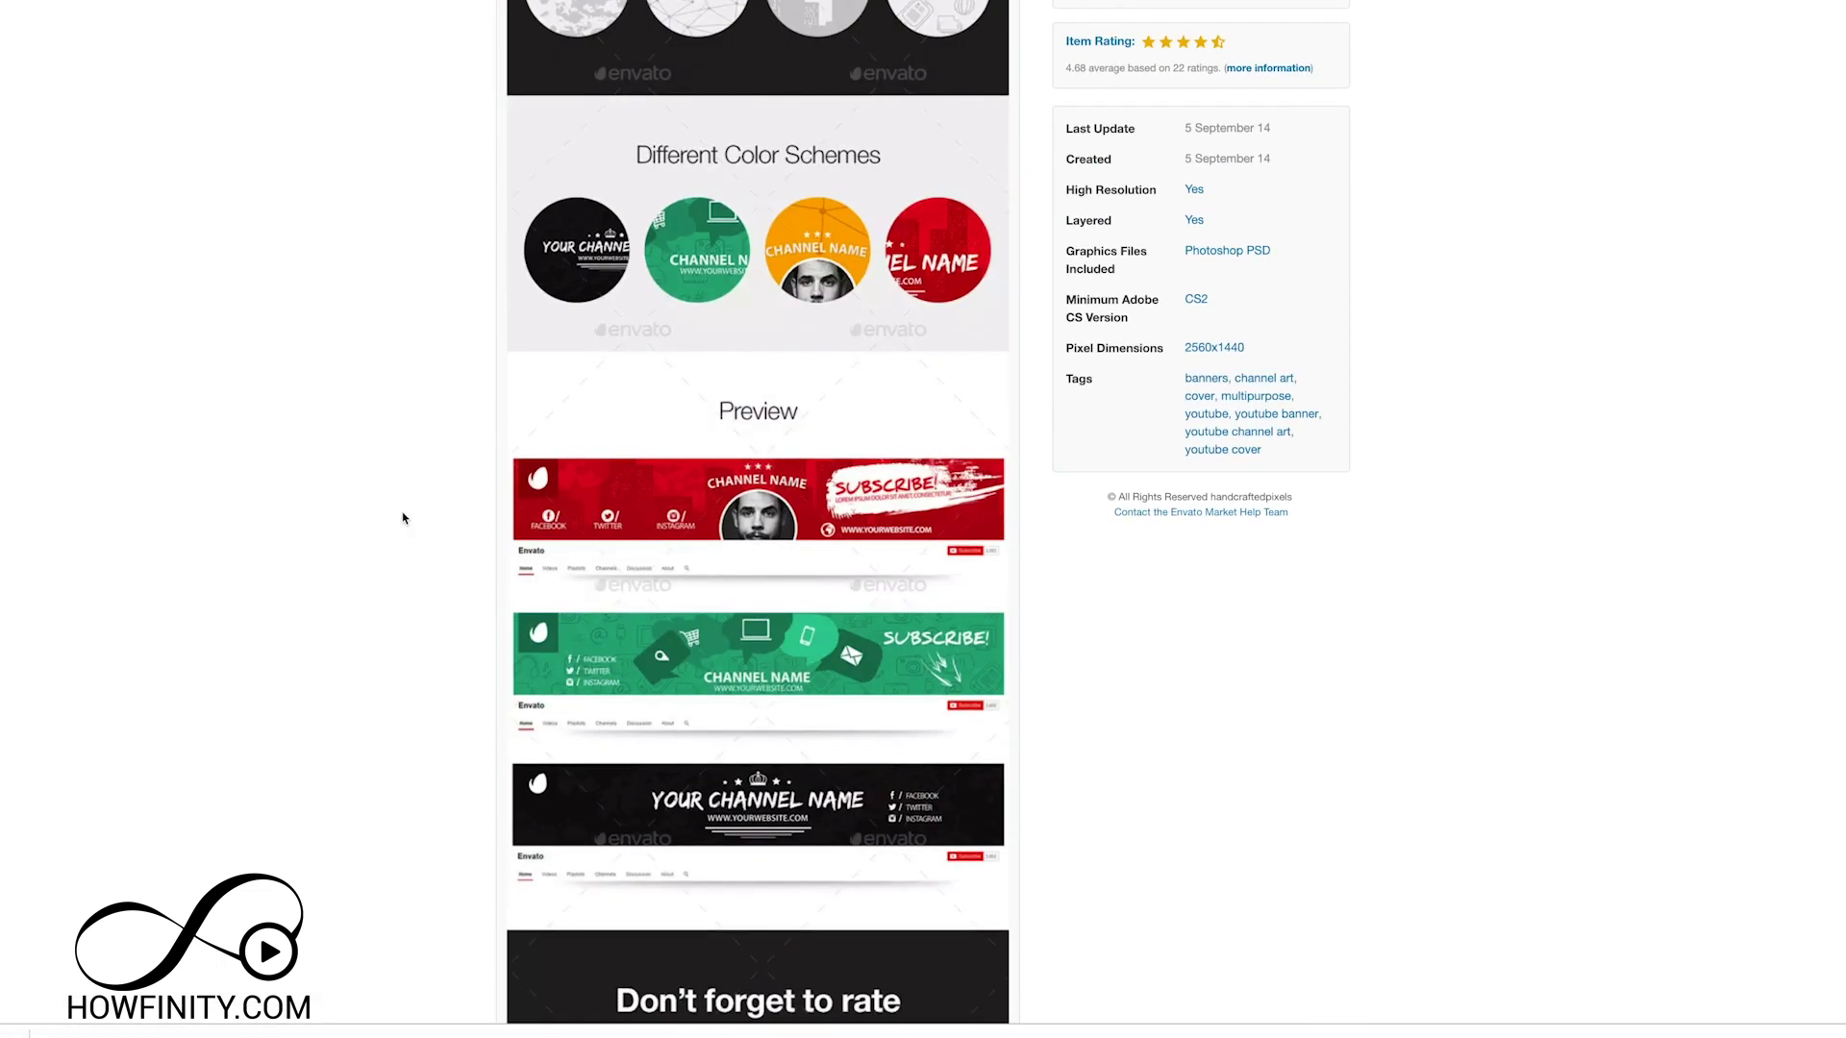
{"action": "scroll", "coordinate": [402, 519], "scroll_direction": "up", "scroll_amount": 9}
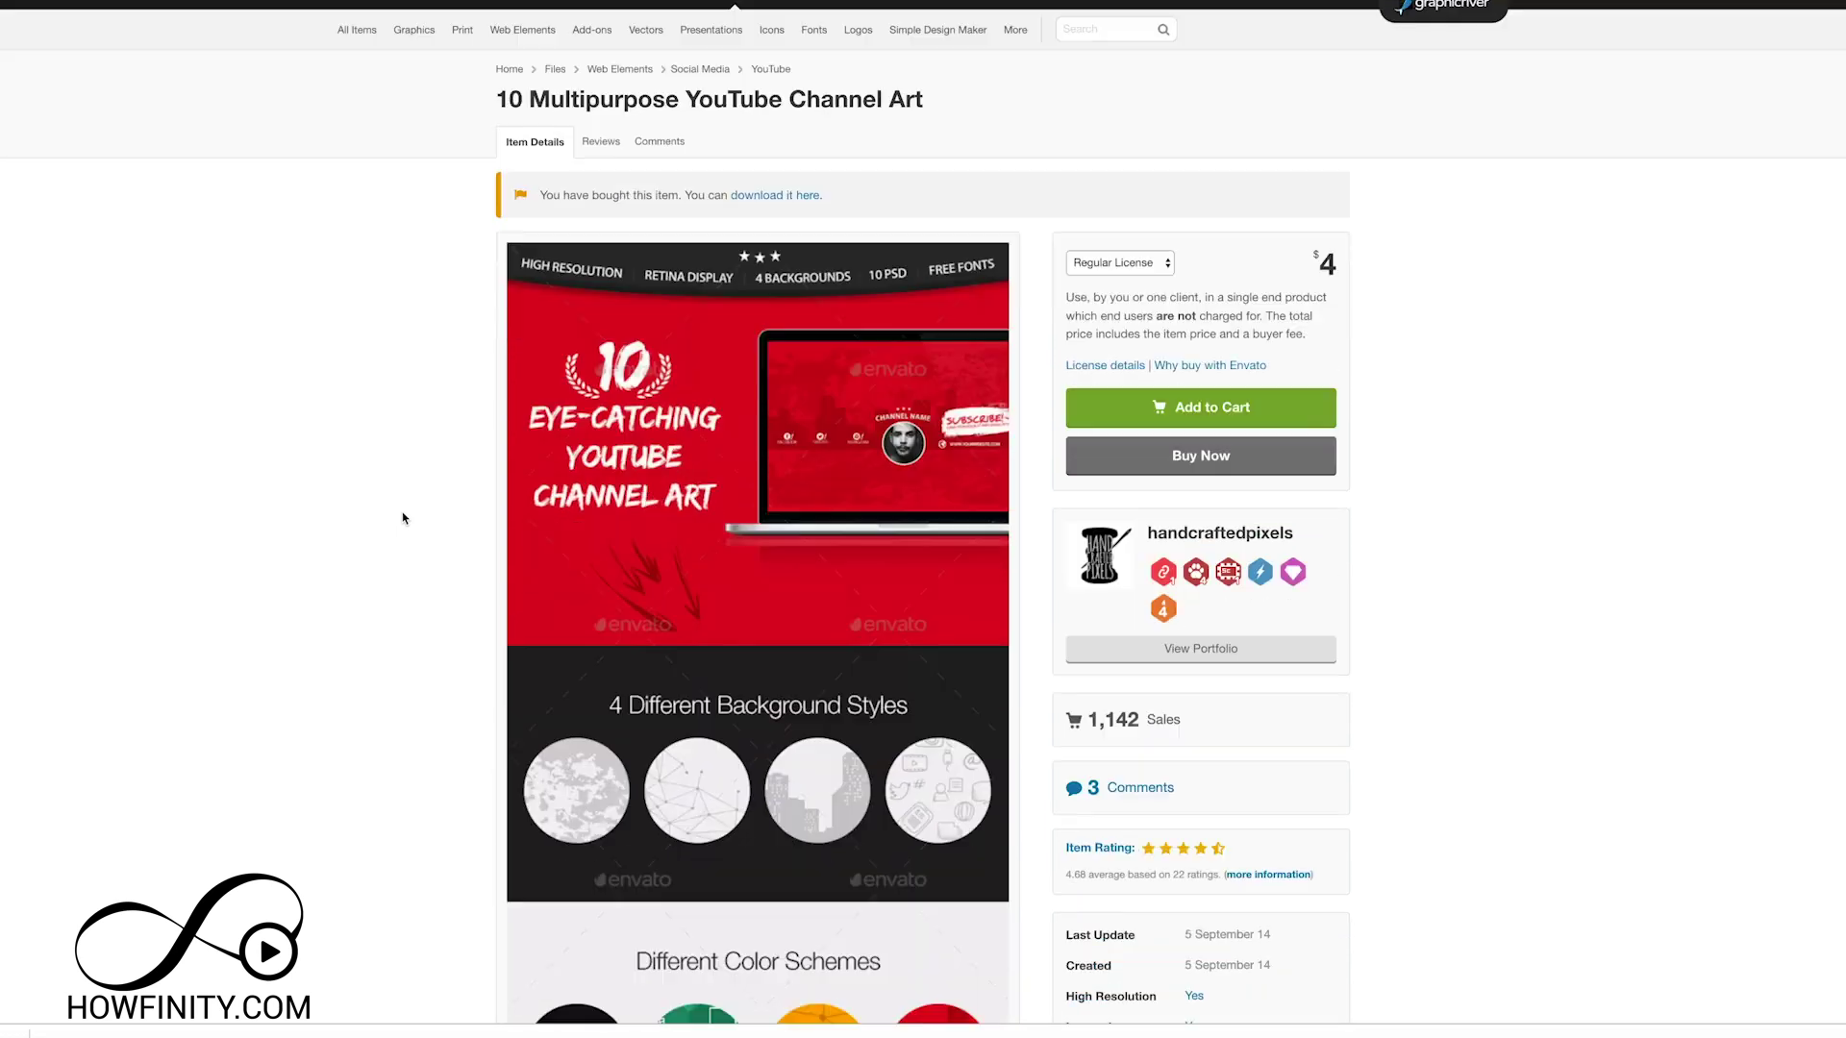
{"action": "scroll", "coordinate": [784, 550], "scroll_direction": "down", "scroll_amount": 10}
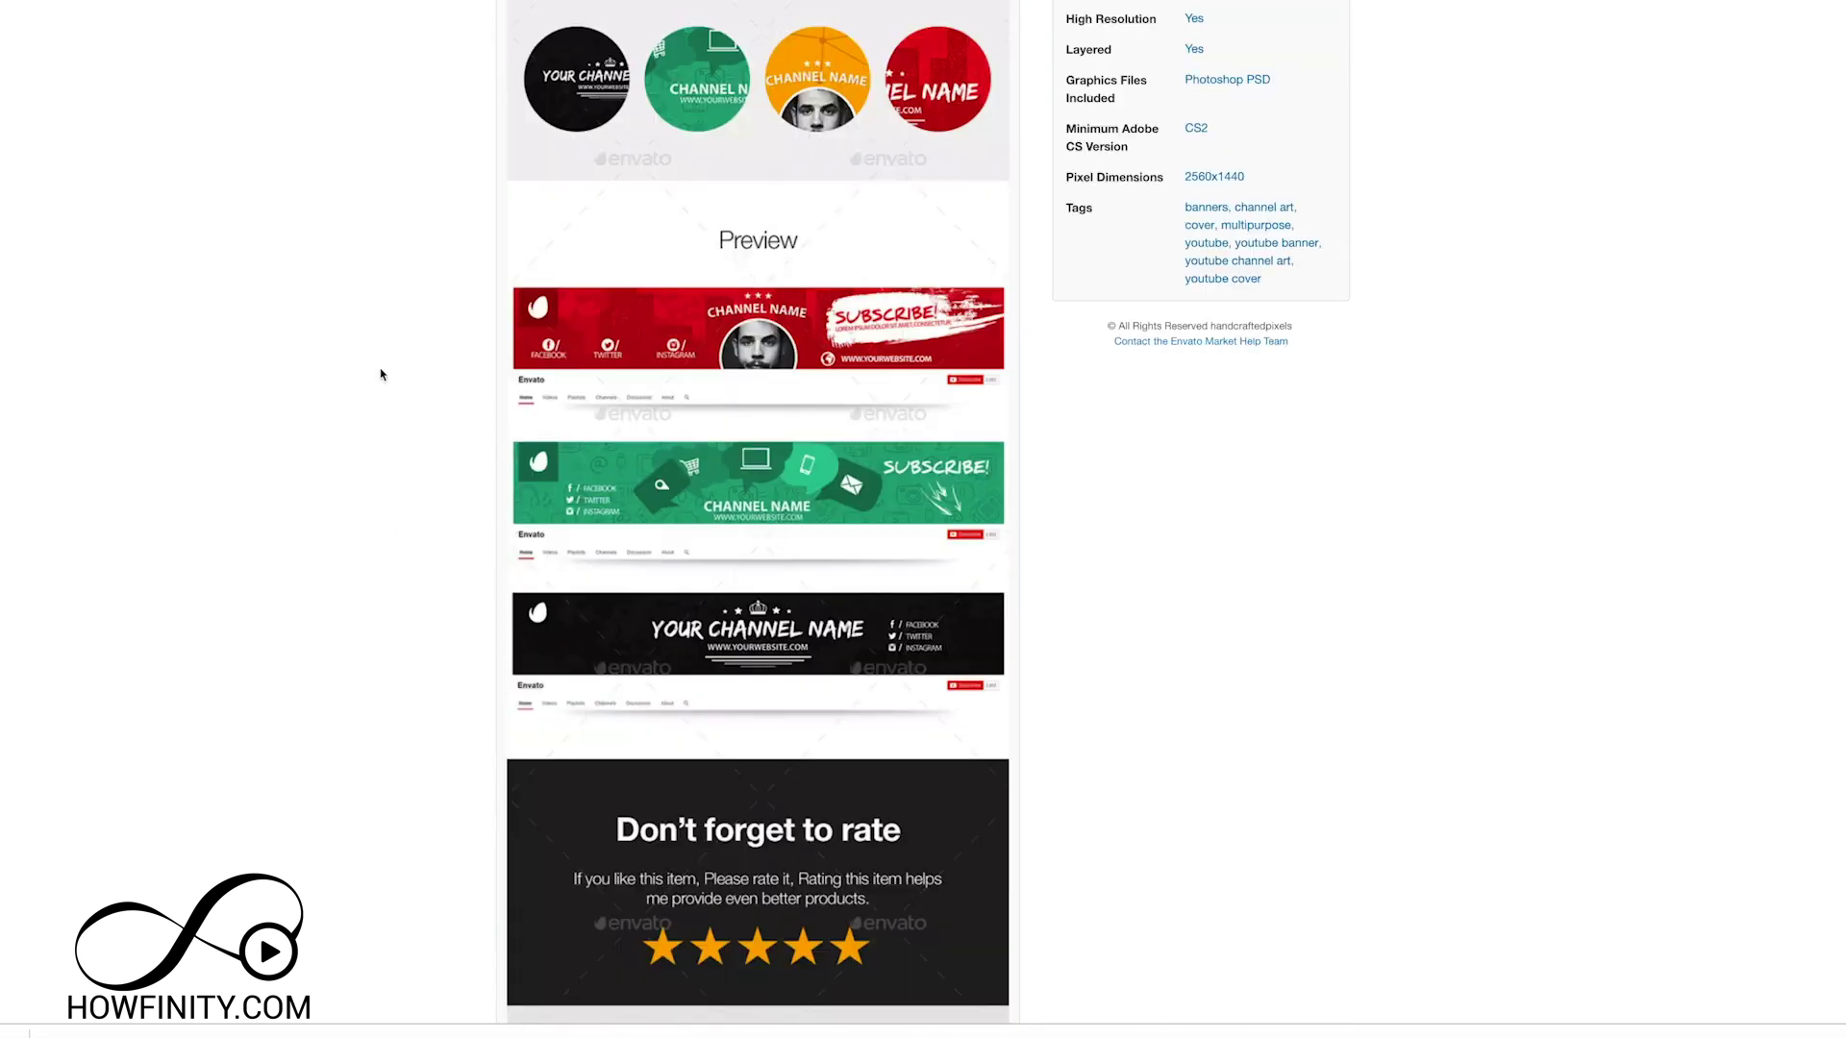
{"action": "scroll", "coordinate": [381, 374], "scroll_direction": "up", "scroll_amount": 10}
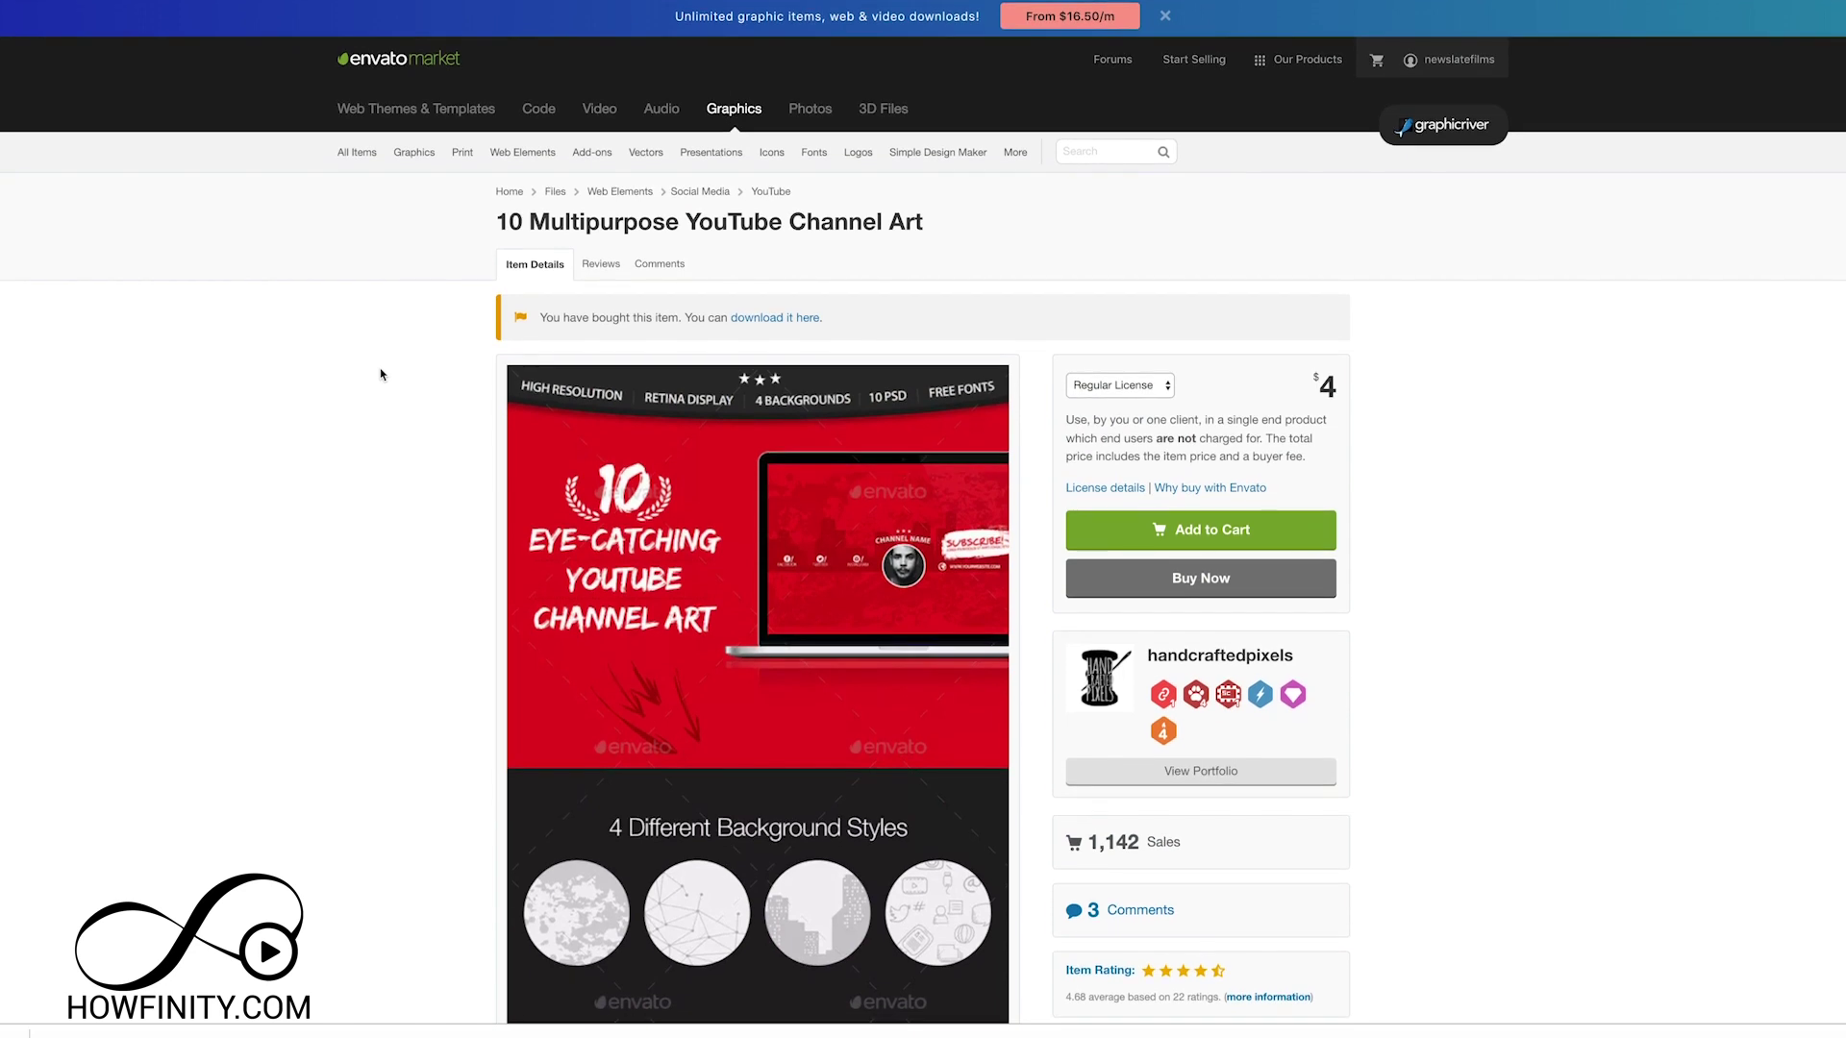
{"action": "scroll", "coordinate": [381, 390], "scroll_direction": "down", "scroll_amount": 7}
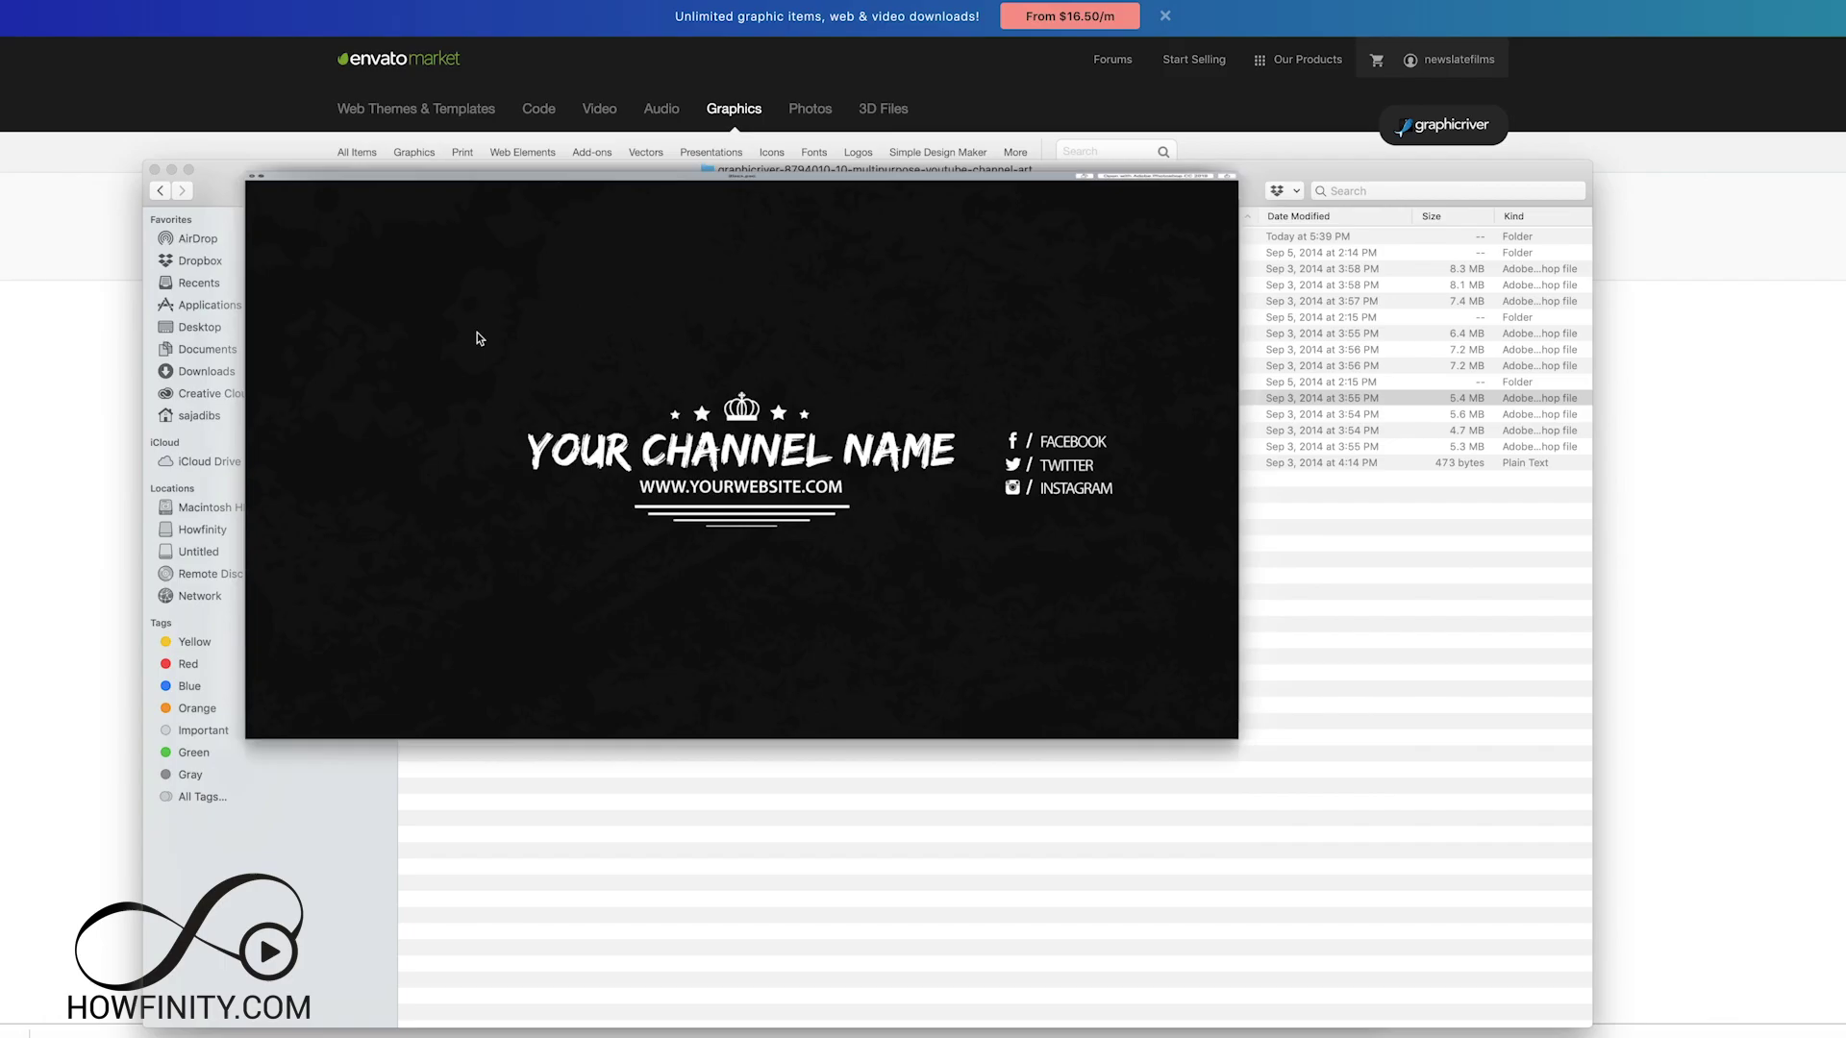
Step: Close the preview, select Blue.psd in Banner 1 and bring up its Open With menu
{"action": "left_click", "coordinate": [520, 272]}
{"action": "key", "text": "space"}
{"action": "key", "text": "space"}
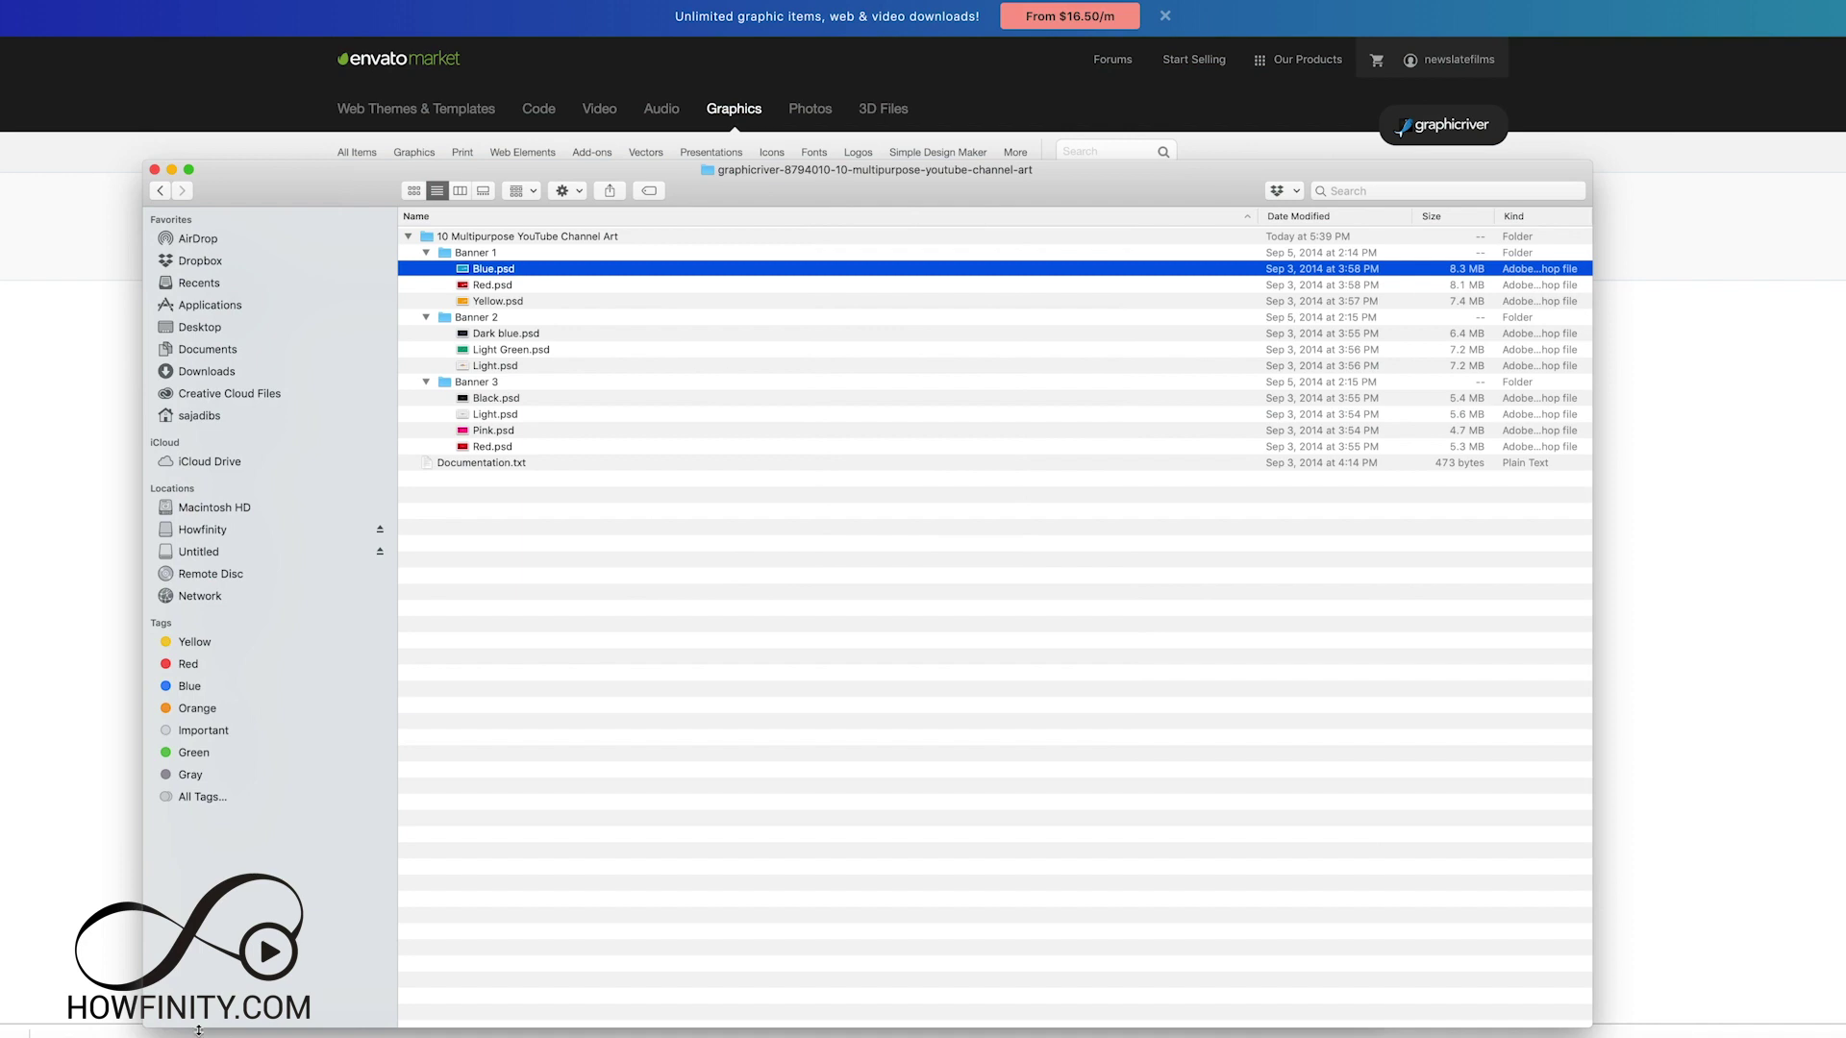
{"action": "right_click", "coordinate": [500, 270]}
{"action": "mouse_move", "coordinate": [563, 299]}
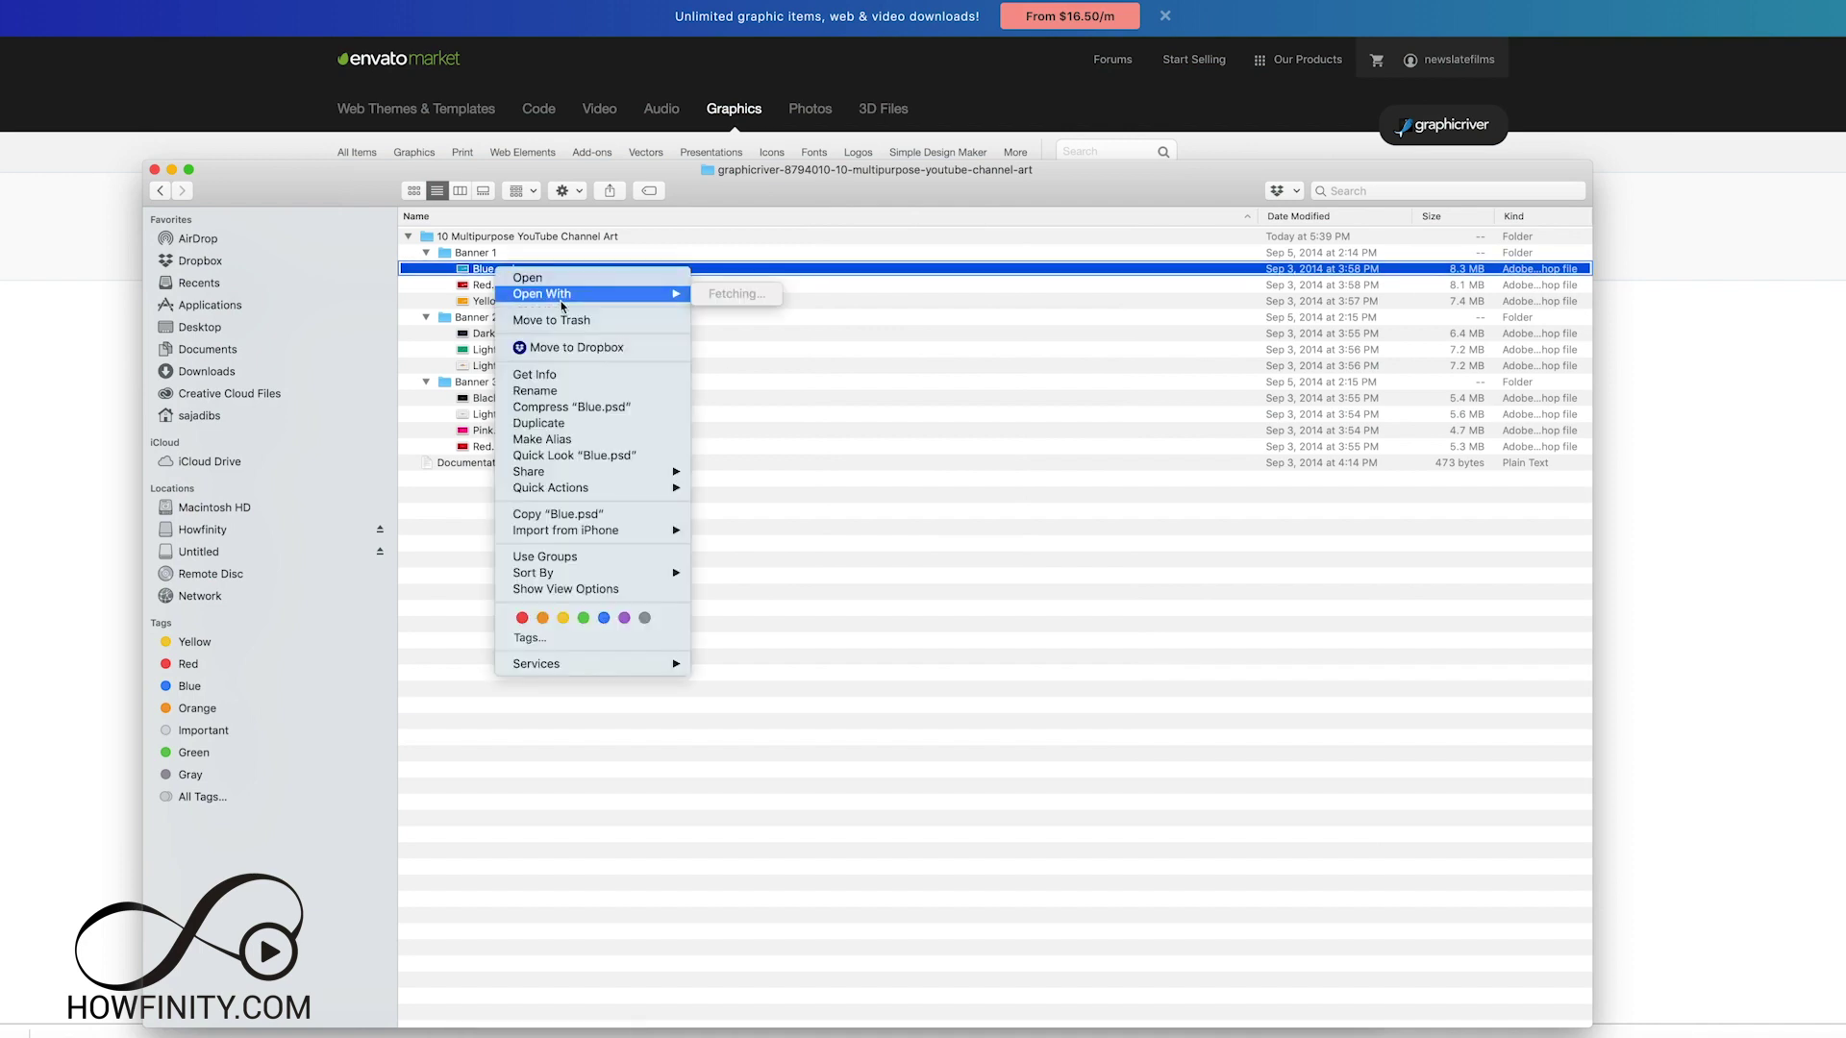
Step: Open Blue.psd in Photoshop, dismiss the fonts notice, and reach the Photoshop CC free trial page
{"action": "left_click", "coordinate": [794, 296]}
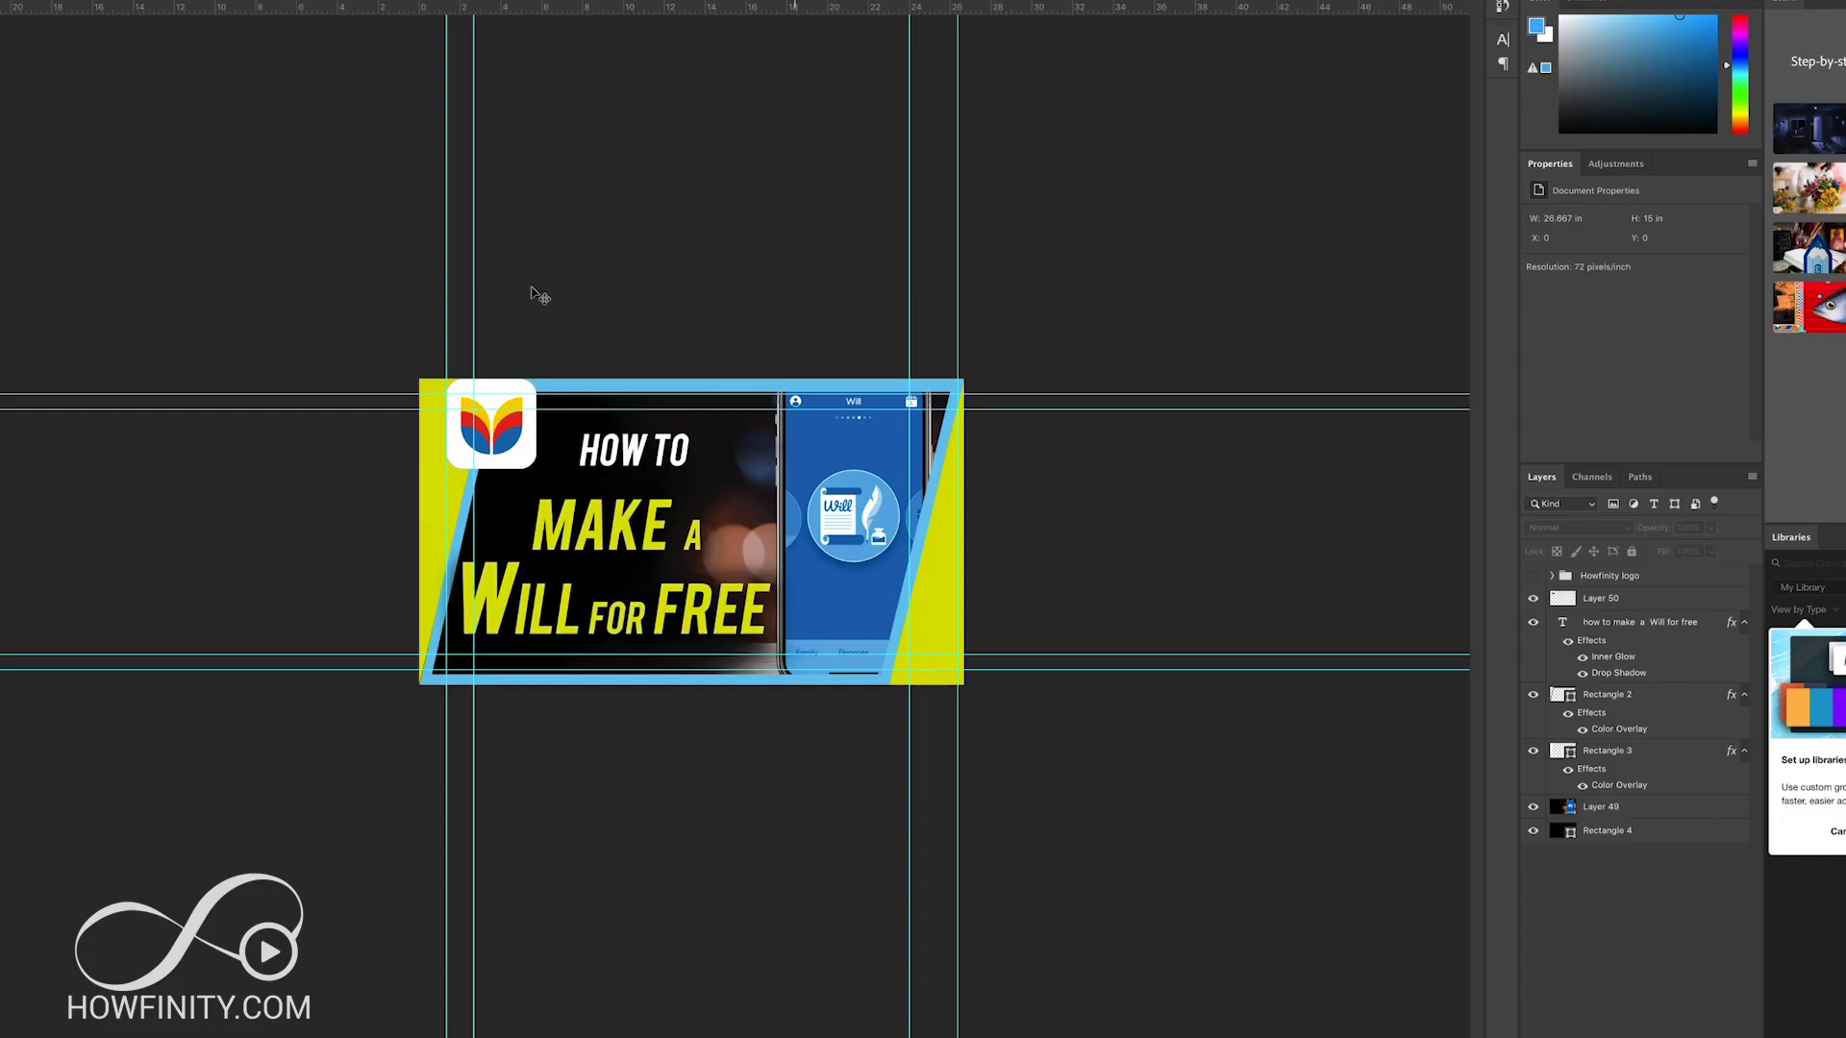
{"action": "key", "text": "Return"}
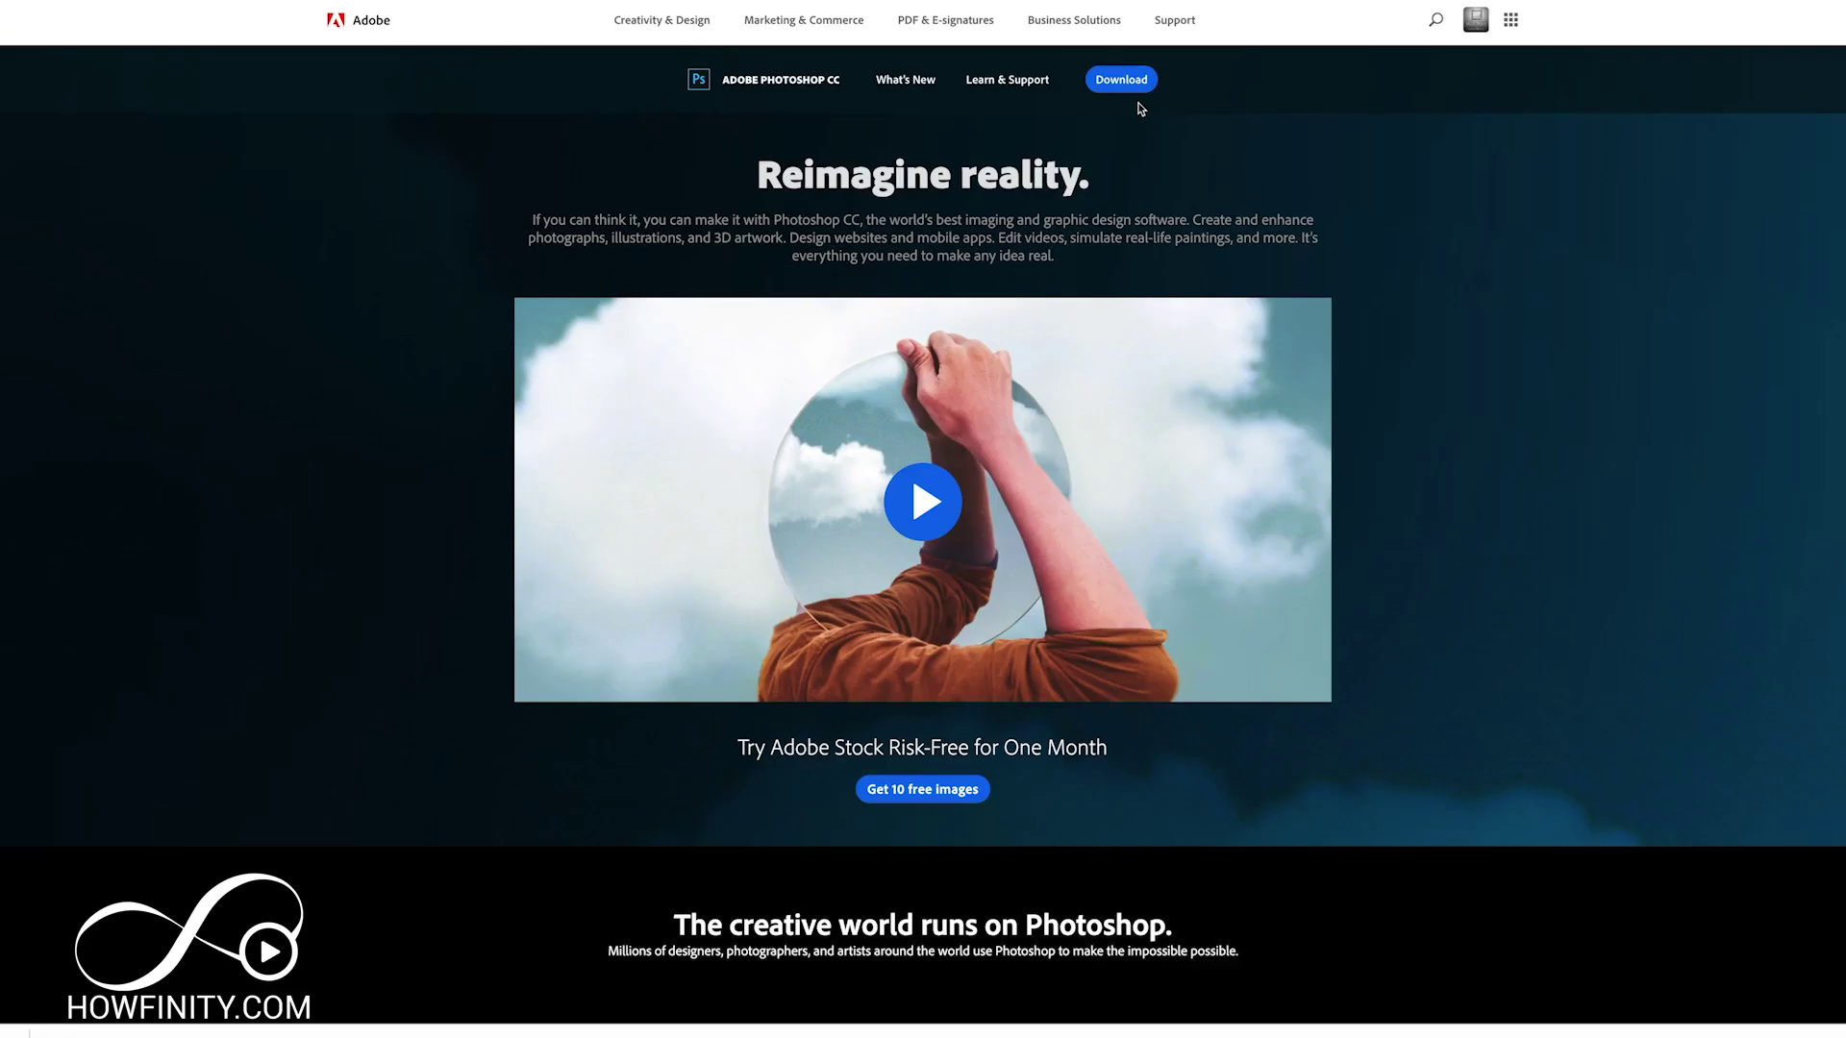
{"action": "left_click", "coordinate": [1091, 79]}
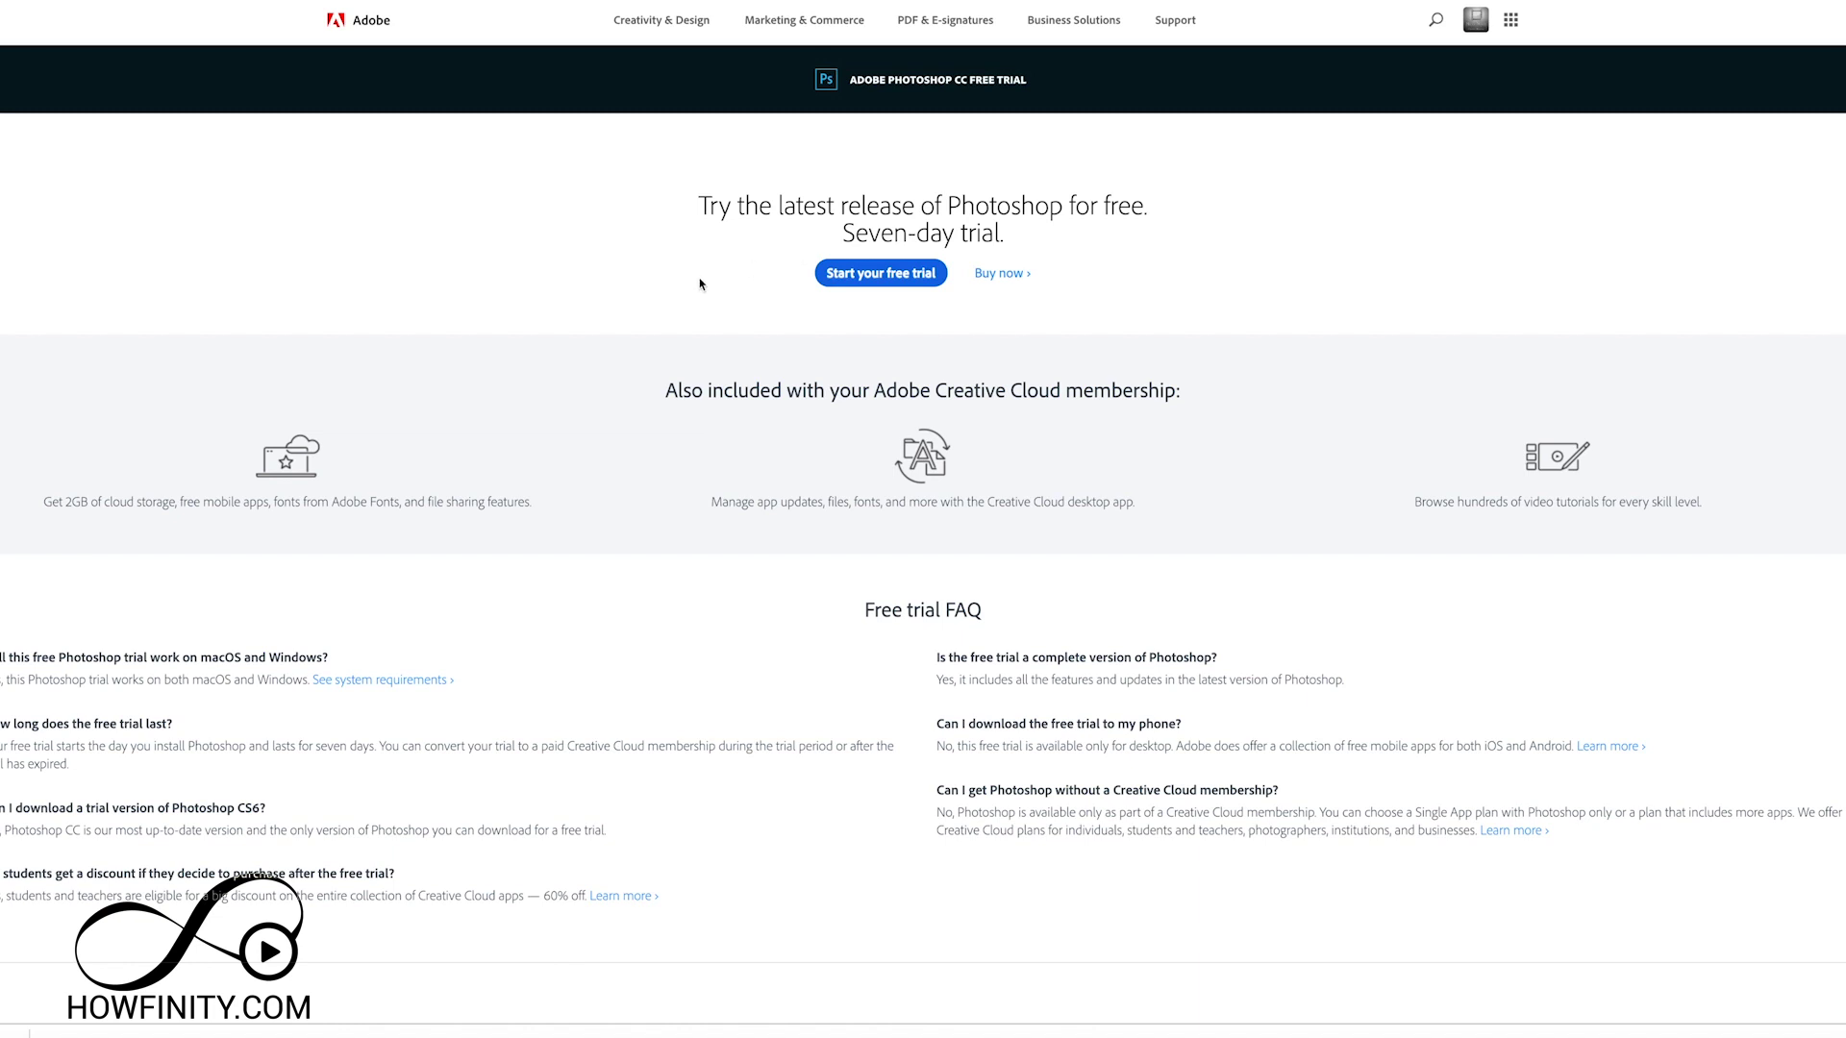
{"action": "key", "text": "Tab"}
{"action": "key", "text": "super+Tab"}
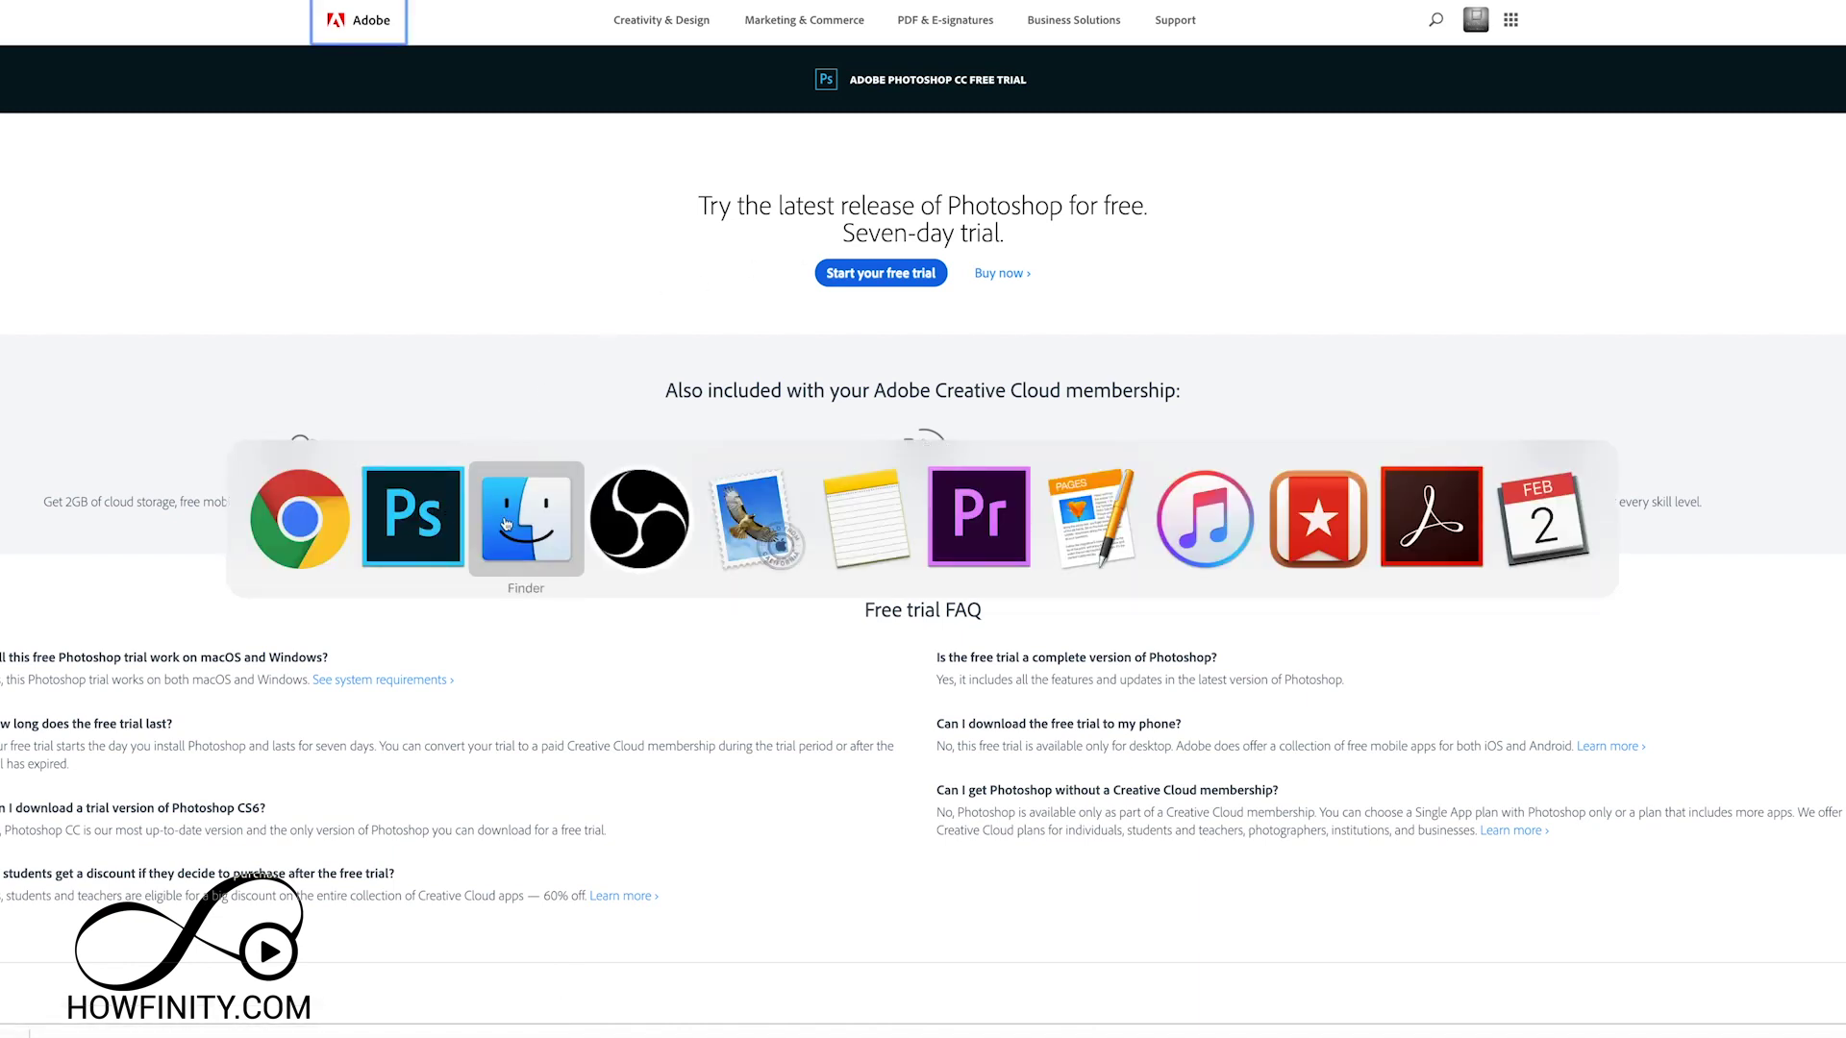
Step: From Finder, open Blue.psd in Banner 1 with Adobe Photoshop CC 2019
{"action": "left_click", "coordinate": [526, 519]}
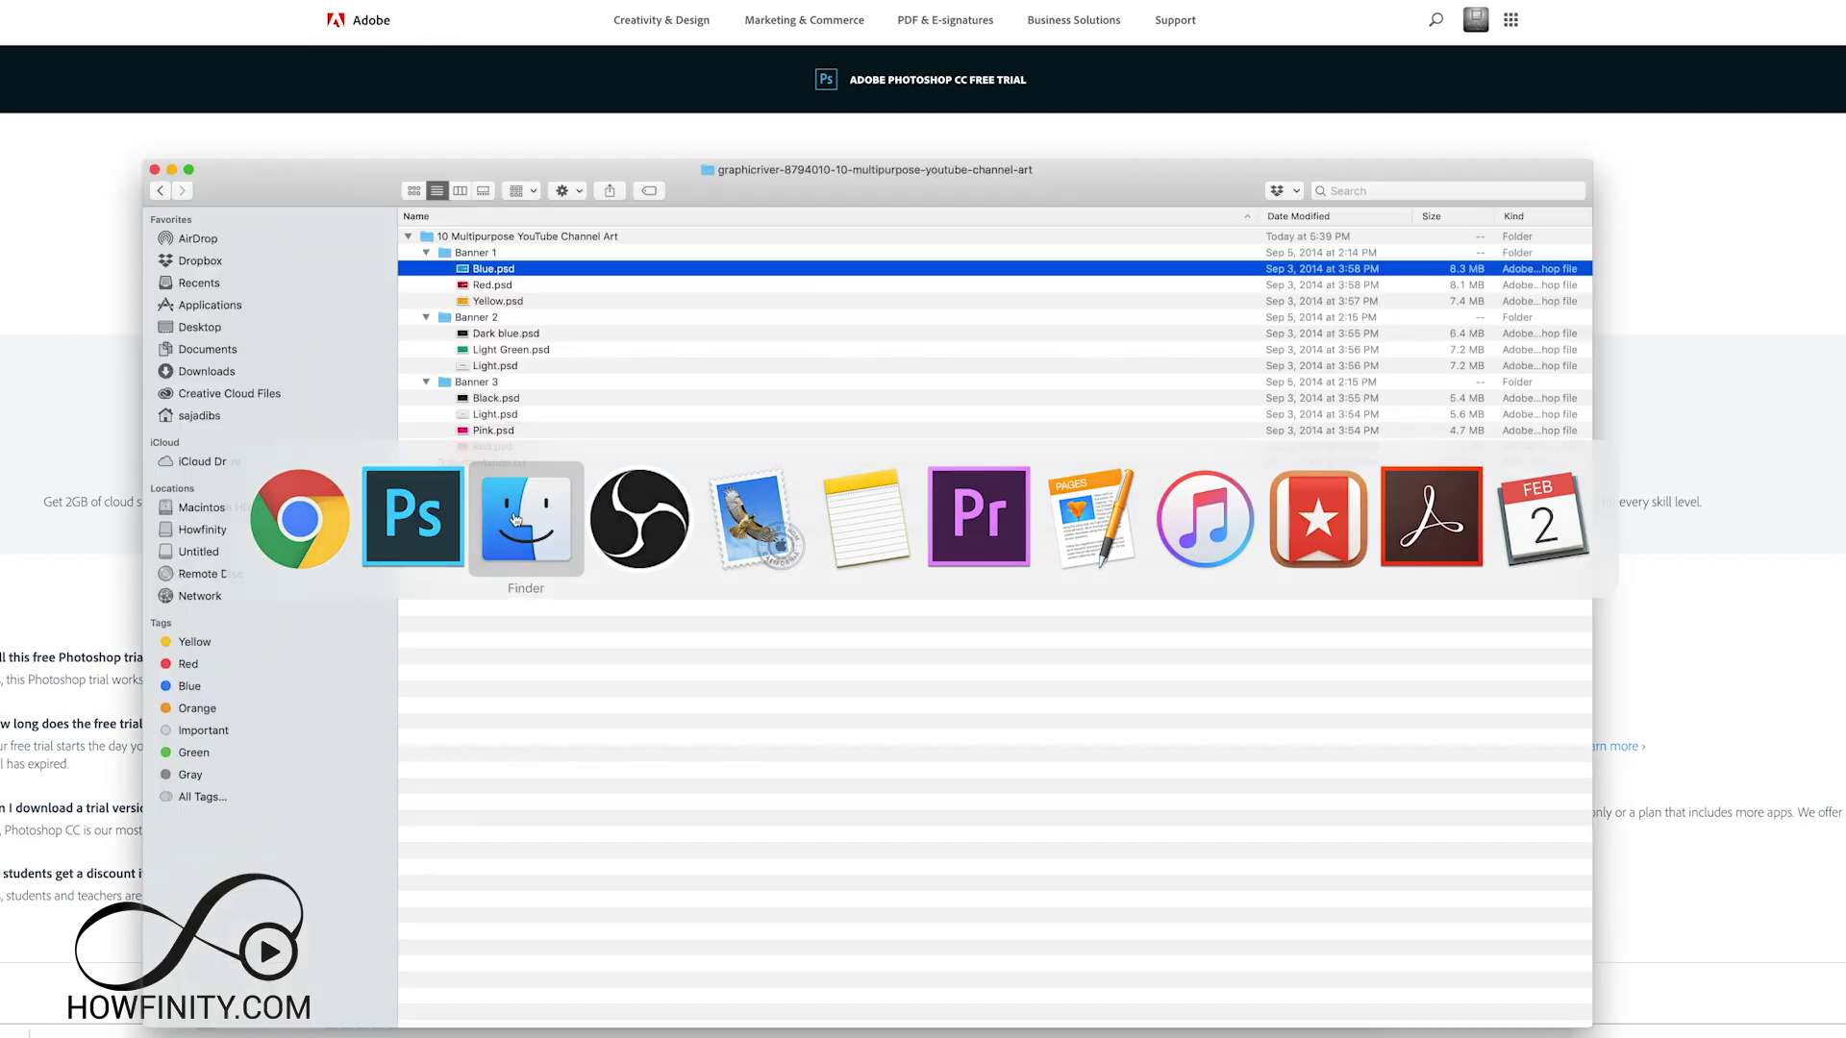
{"action": "right_click", "coordinate": [481, 272]}
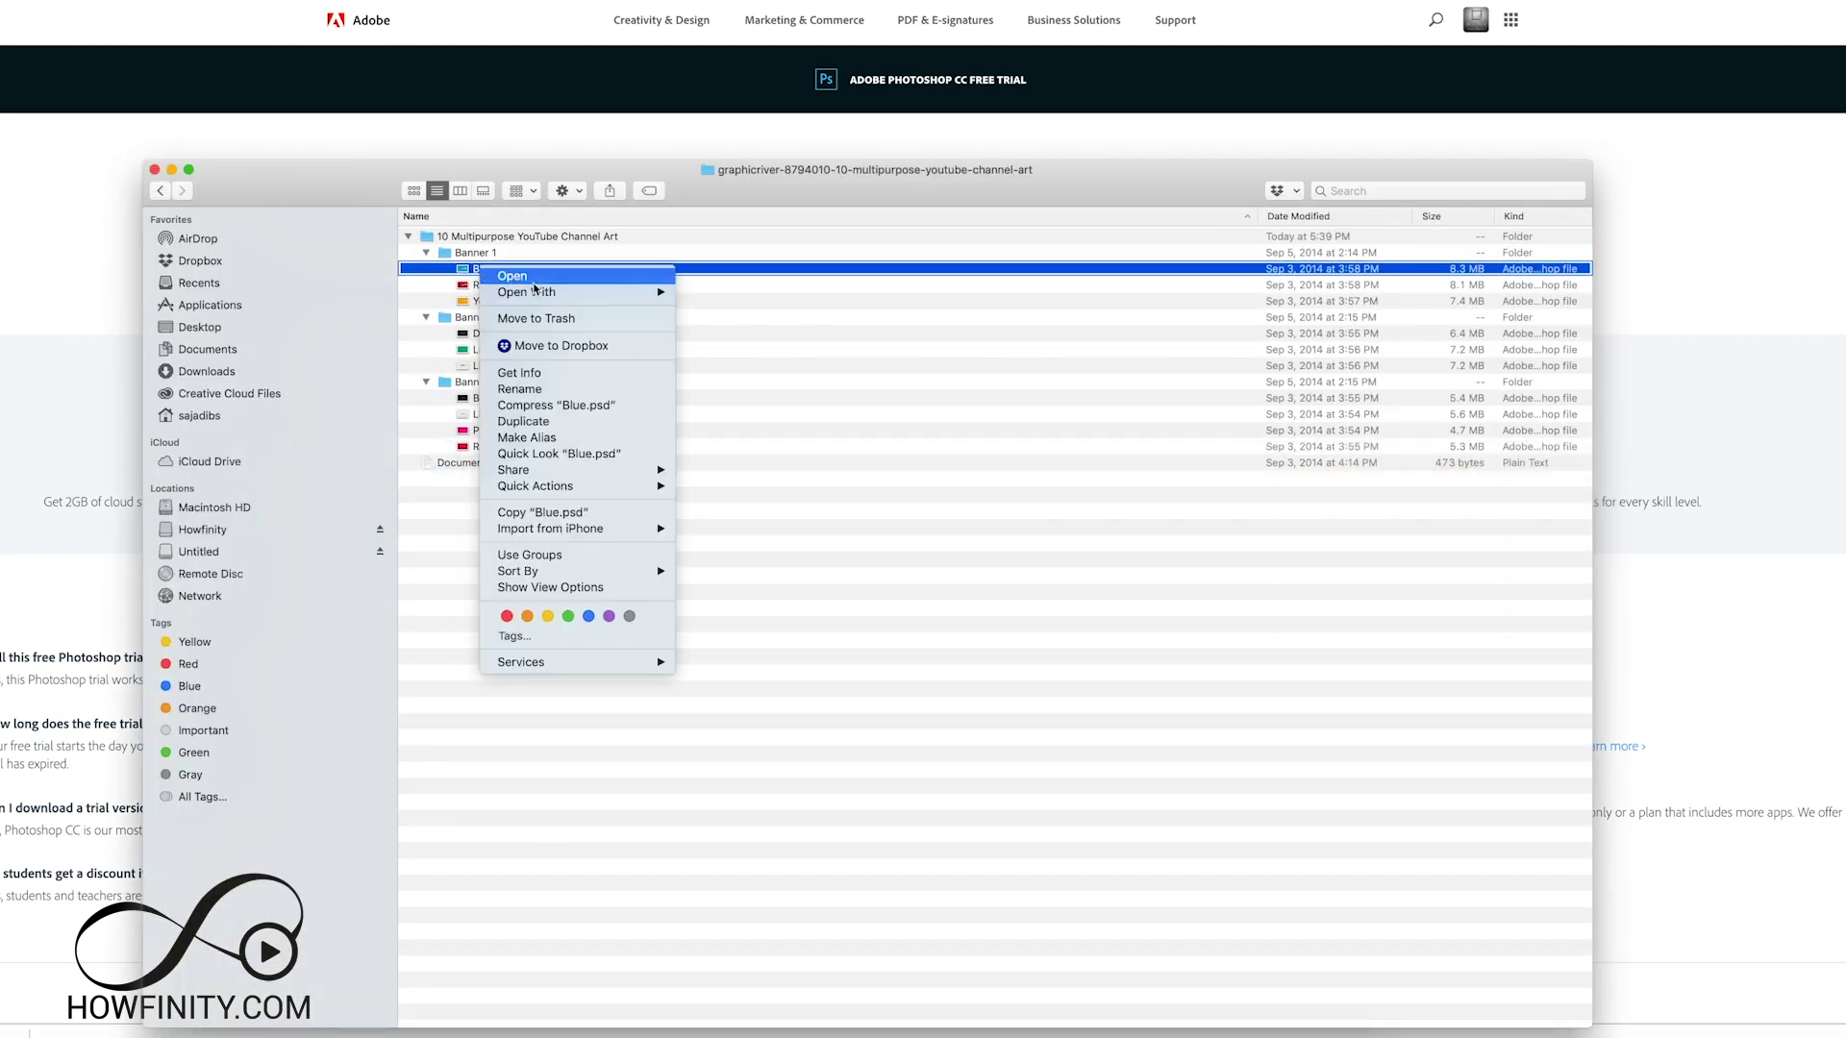
{"action": "mouse_move", "coordinate": [612, 299]}
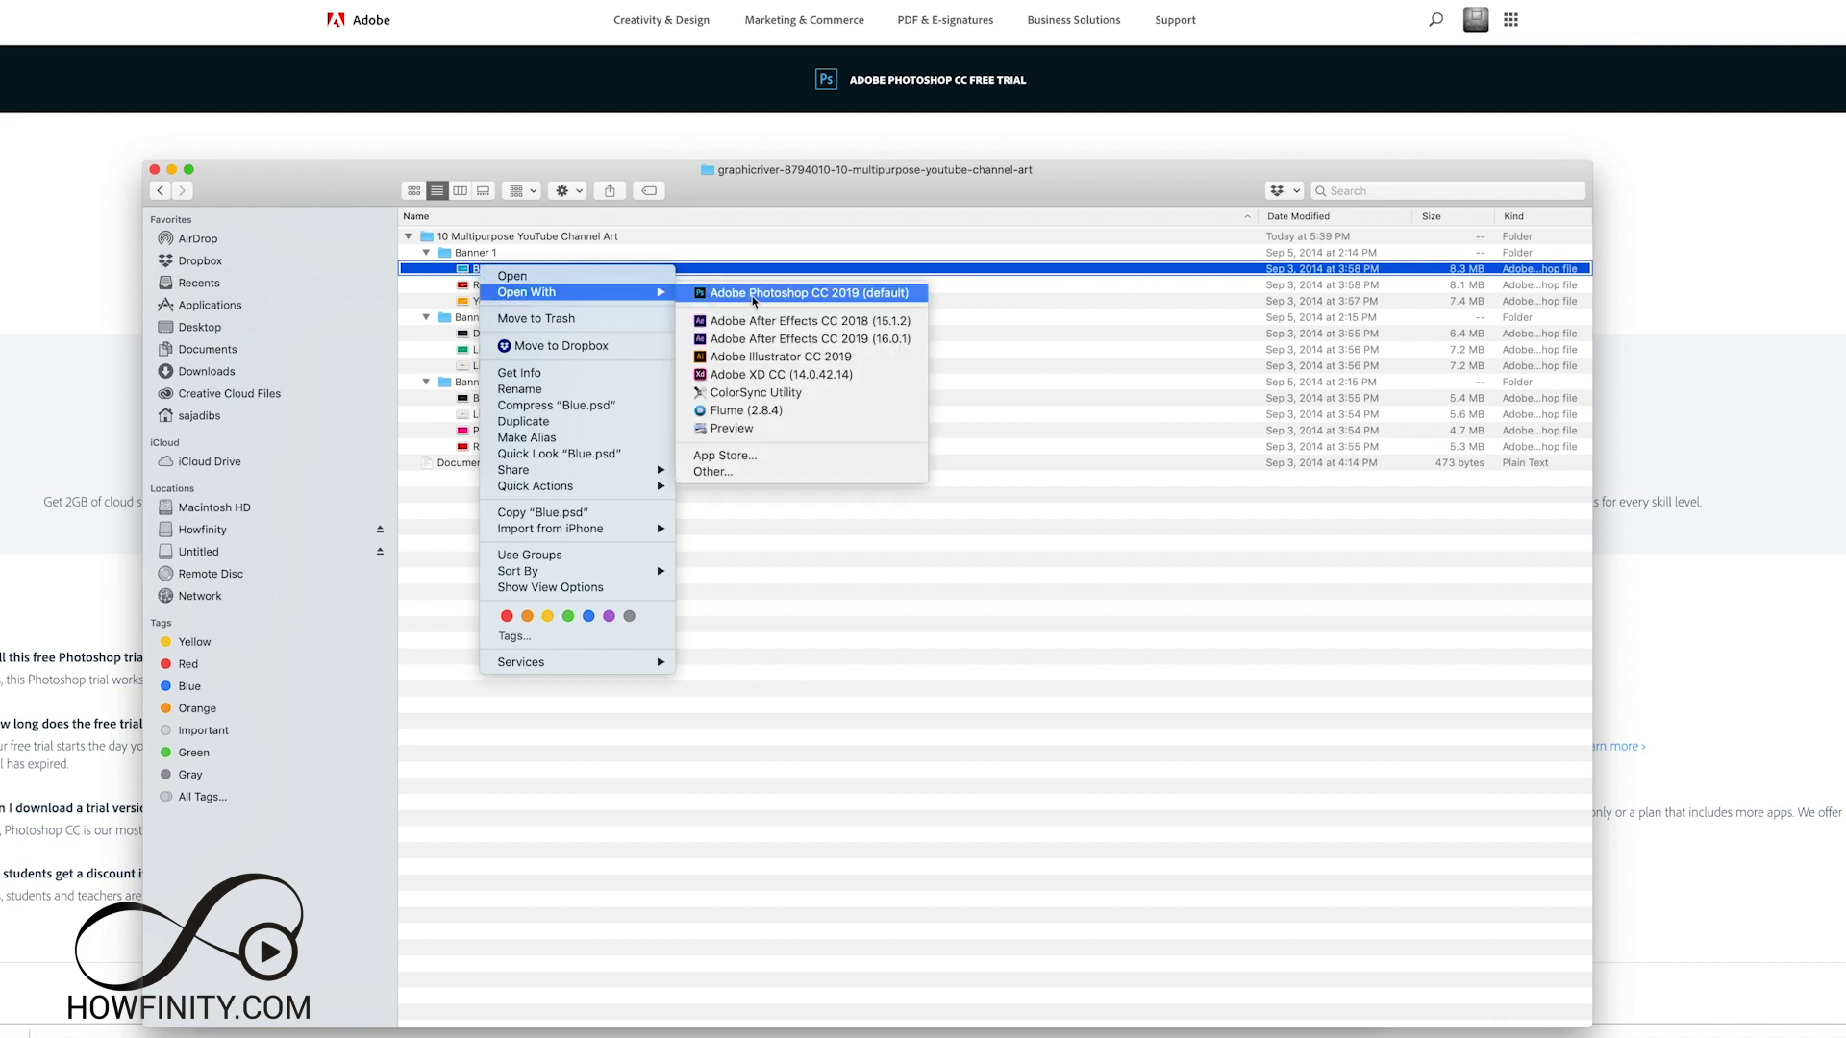
{"action": "left_click", "coordinate": [754, 294]}
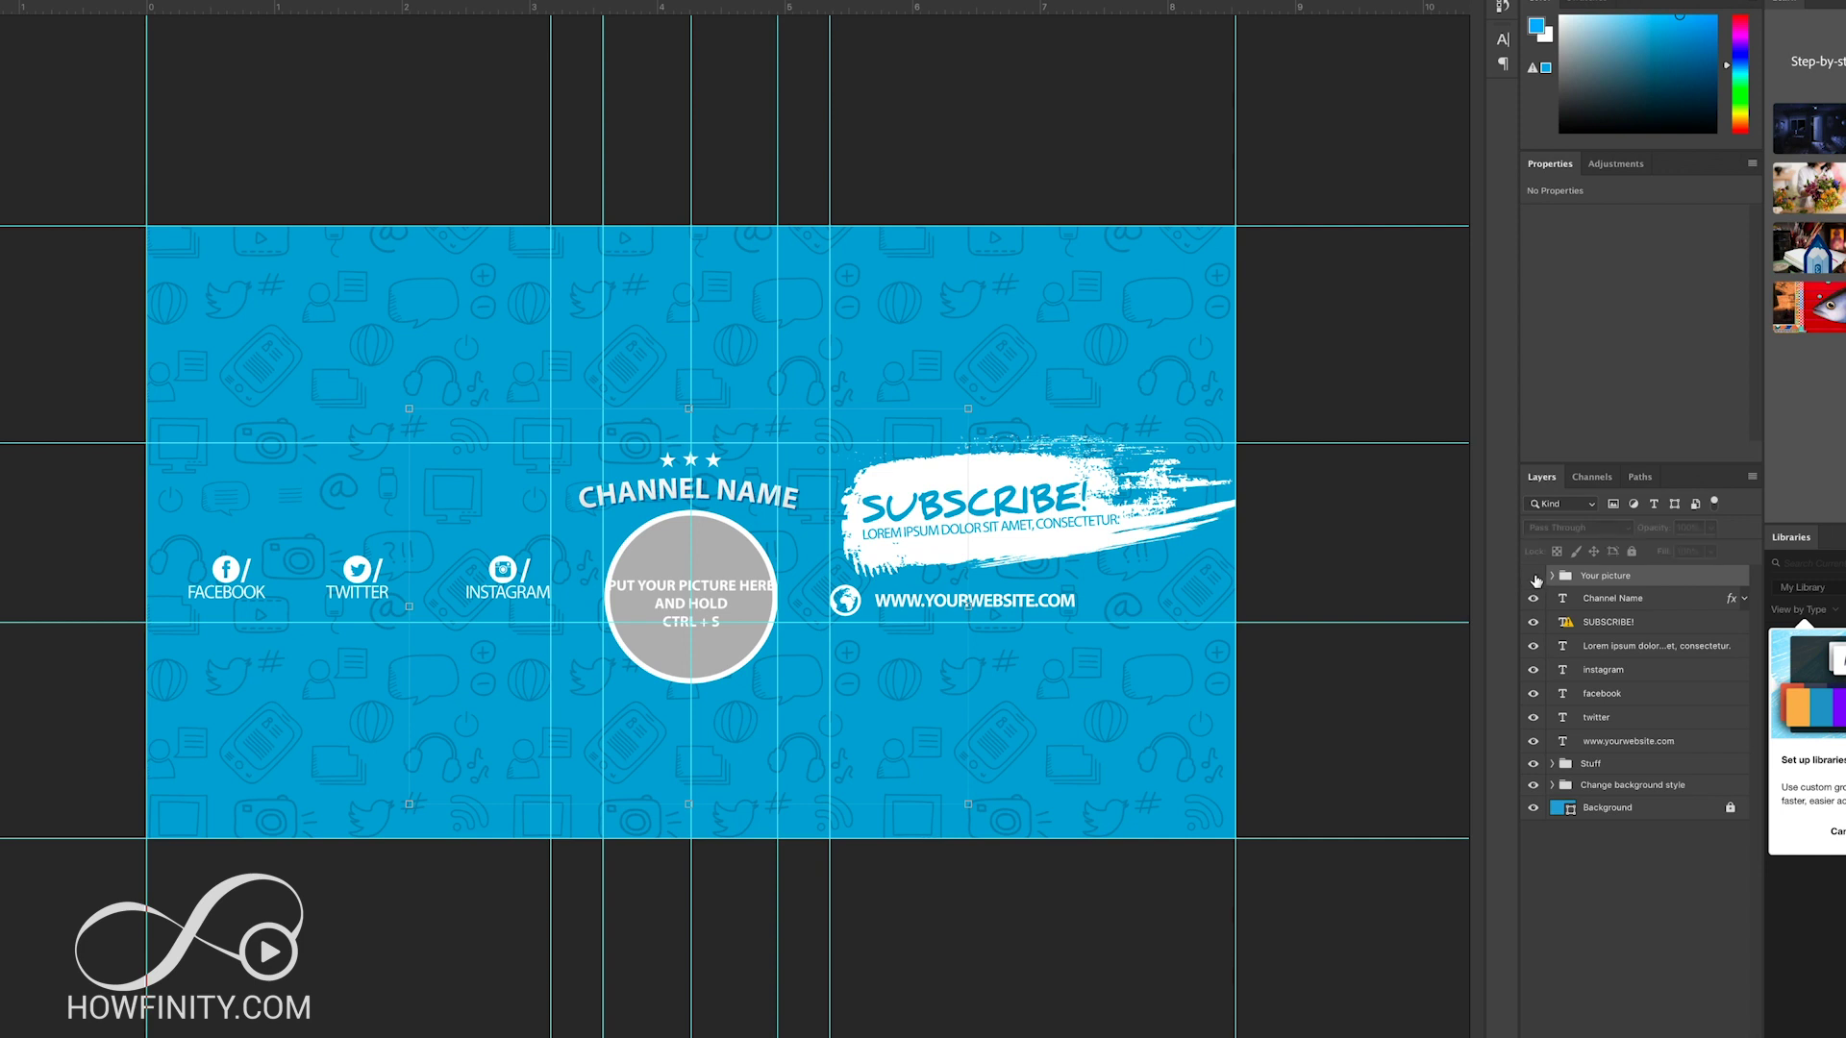
Step: Toggle Your picture, Channel Name, SUBSCRIBE! and Background layers off and on to preview them
{"action": "left_click", "coordinate": [1534, 575]}
{"action": "left_click", "coordinate": [1534, 575]}
{"action": "left_click", "coordinate": [1534, 598]}
{"action": "left_click", "coordinate": [1534, 623]}
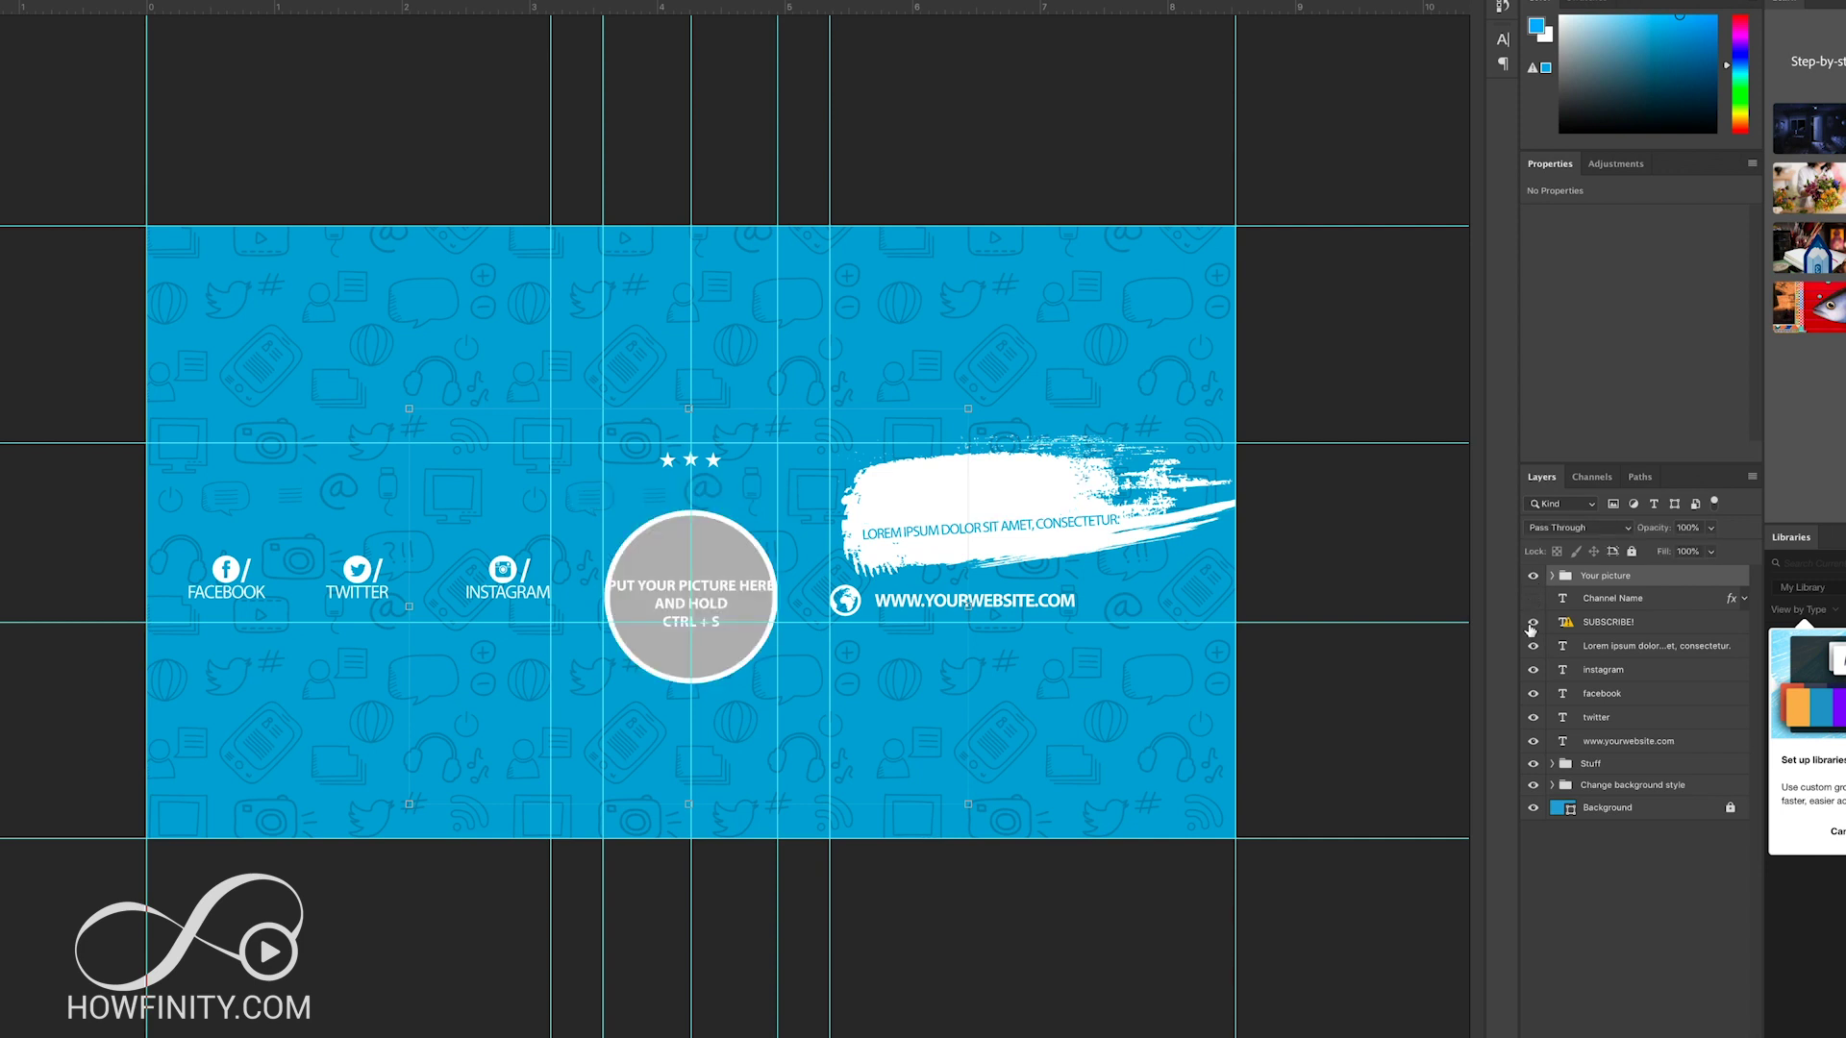
{"action": "left_click", "coordinate": [1533, 622]}
{"action": "left_click", "coordinate": [1533, 598]}
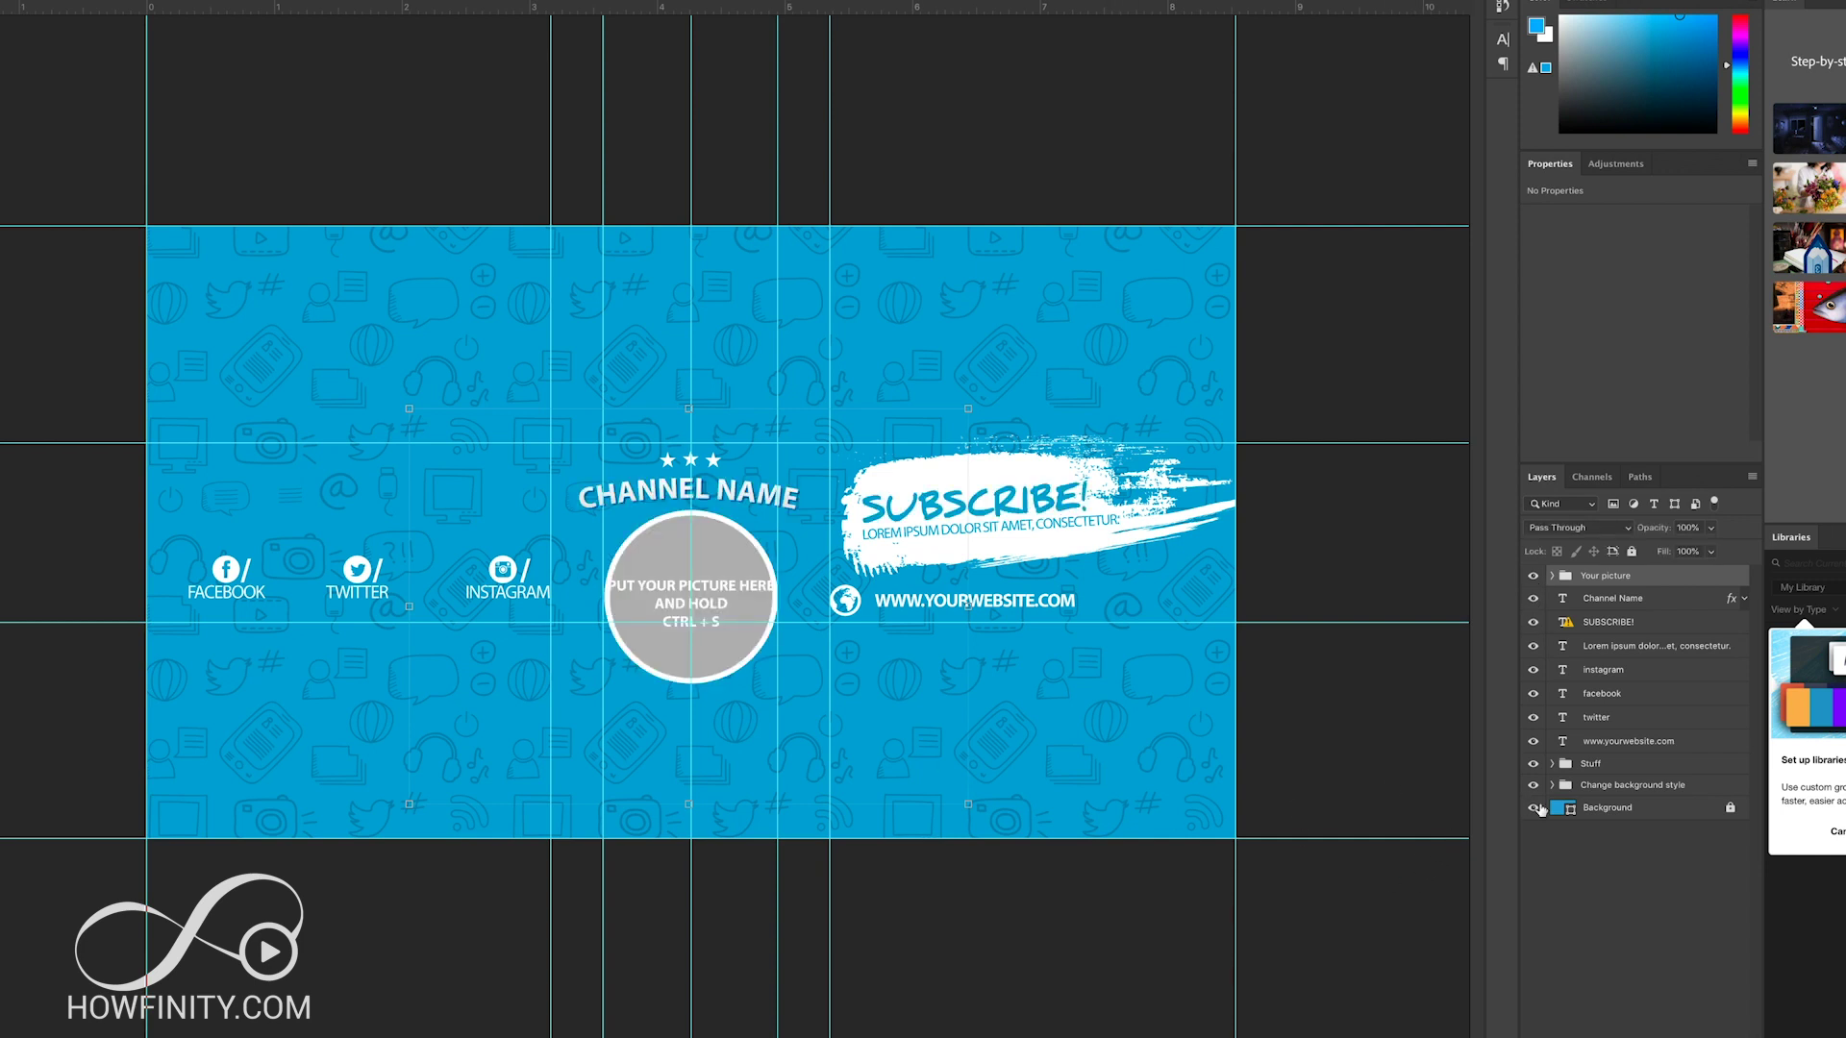
{"action": "left_click", "coordinate": [1533, 810]}
{"action": "left_click", "coordinate": [1534, 810]}
{"action": "left_click", "coordinate": [1534, 810]}
{"action": "left_click", "coordinate": [1534, 810]}
{"action": "left_click", "coordinate": [1534, 809]}
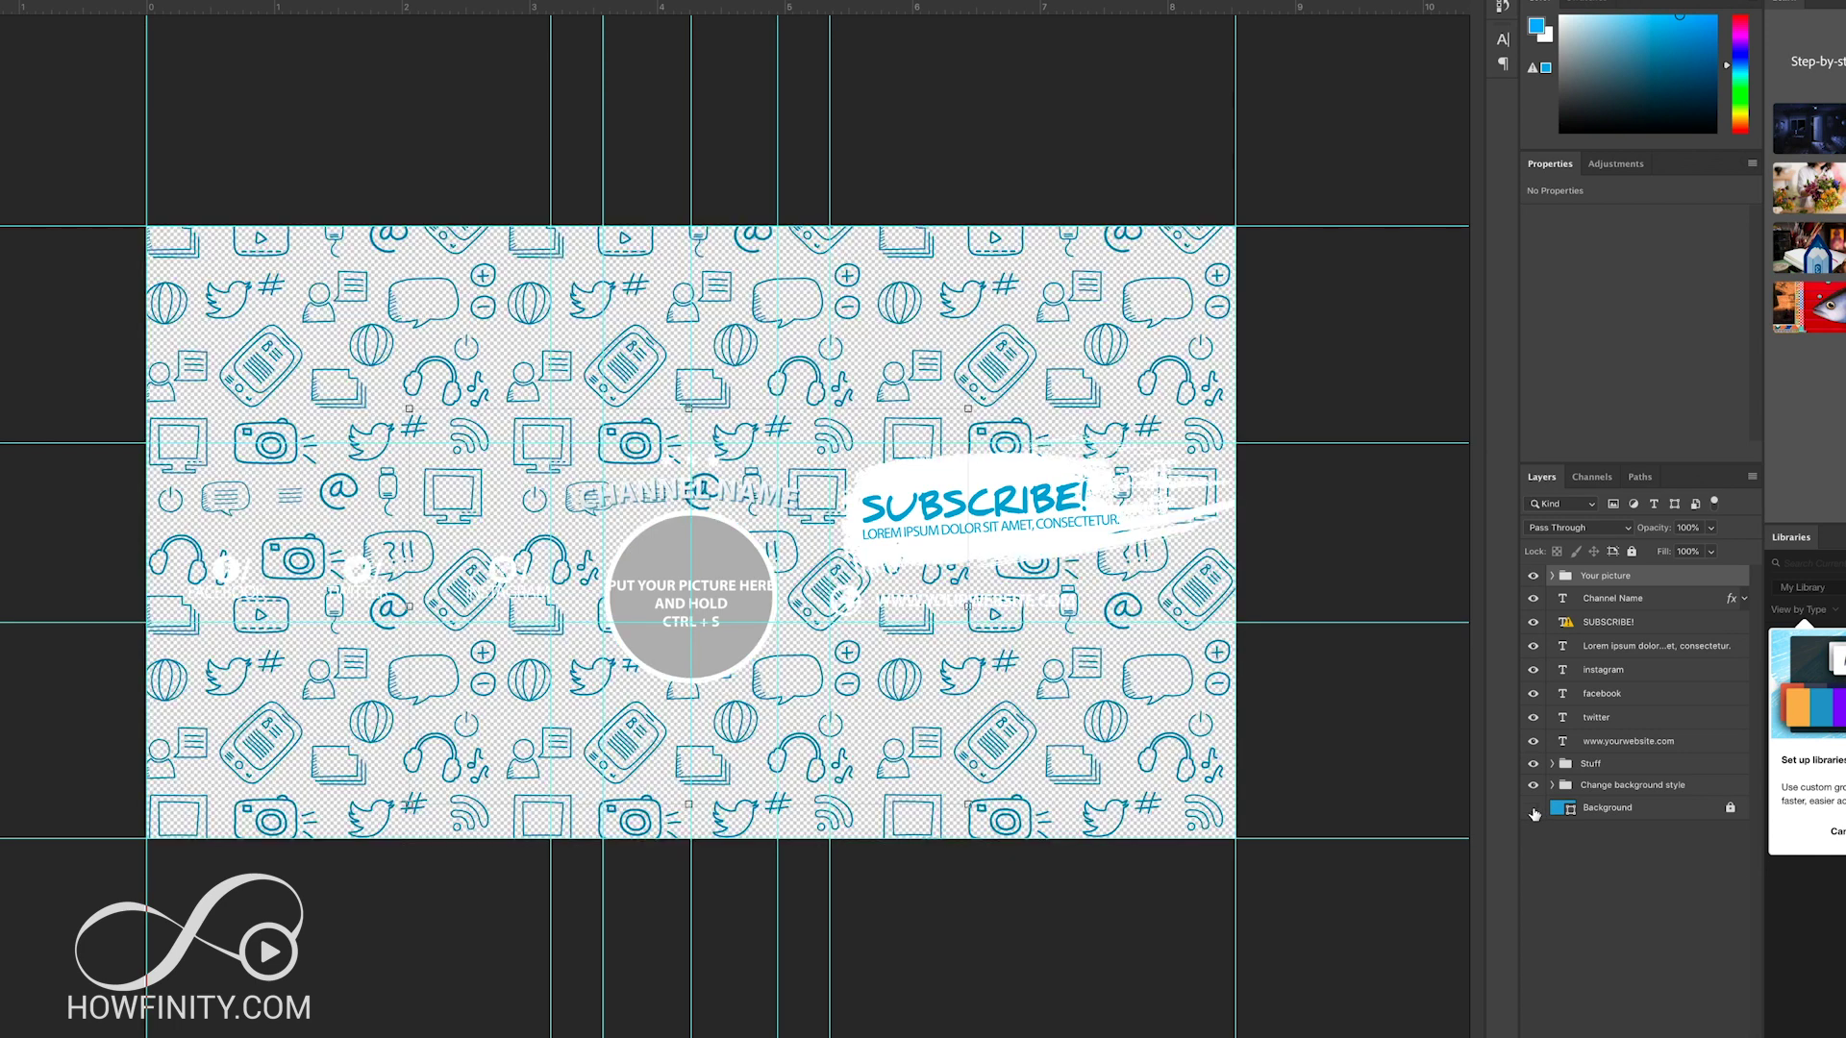
{"action": "left_click", "coordinate": [1534, 810]}
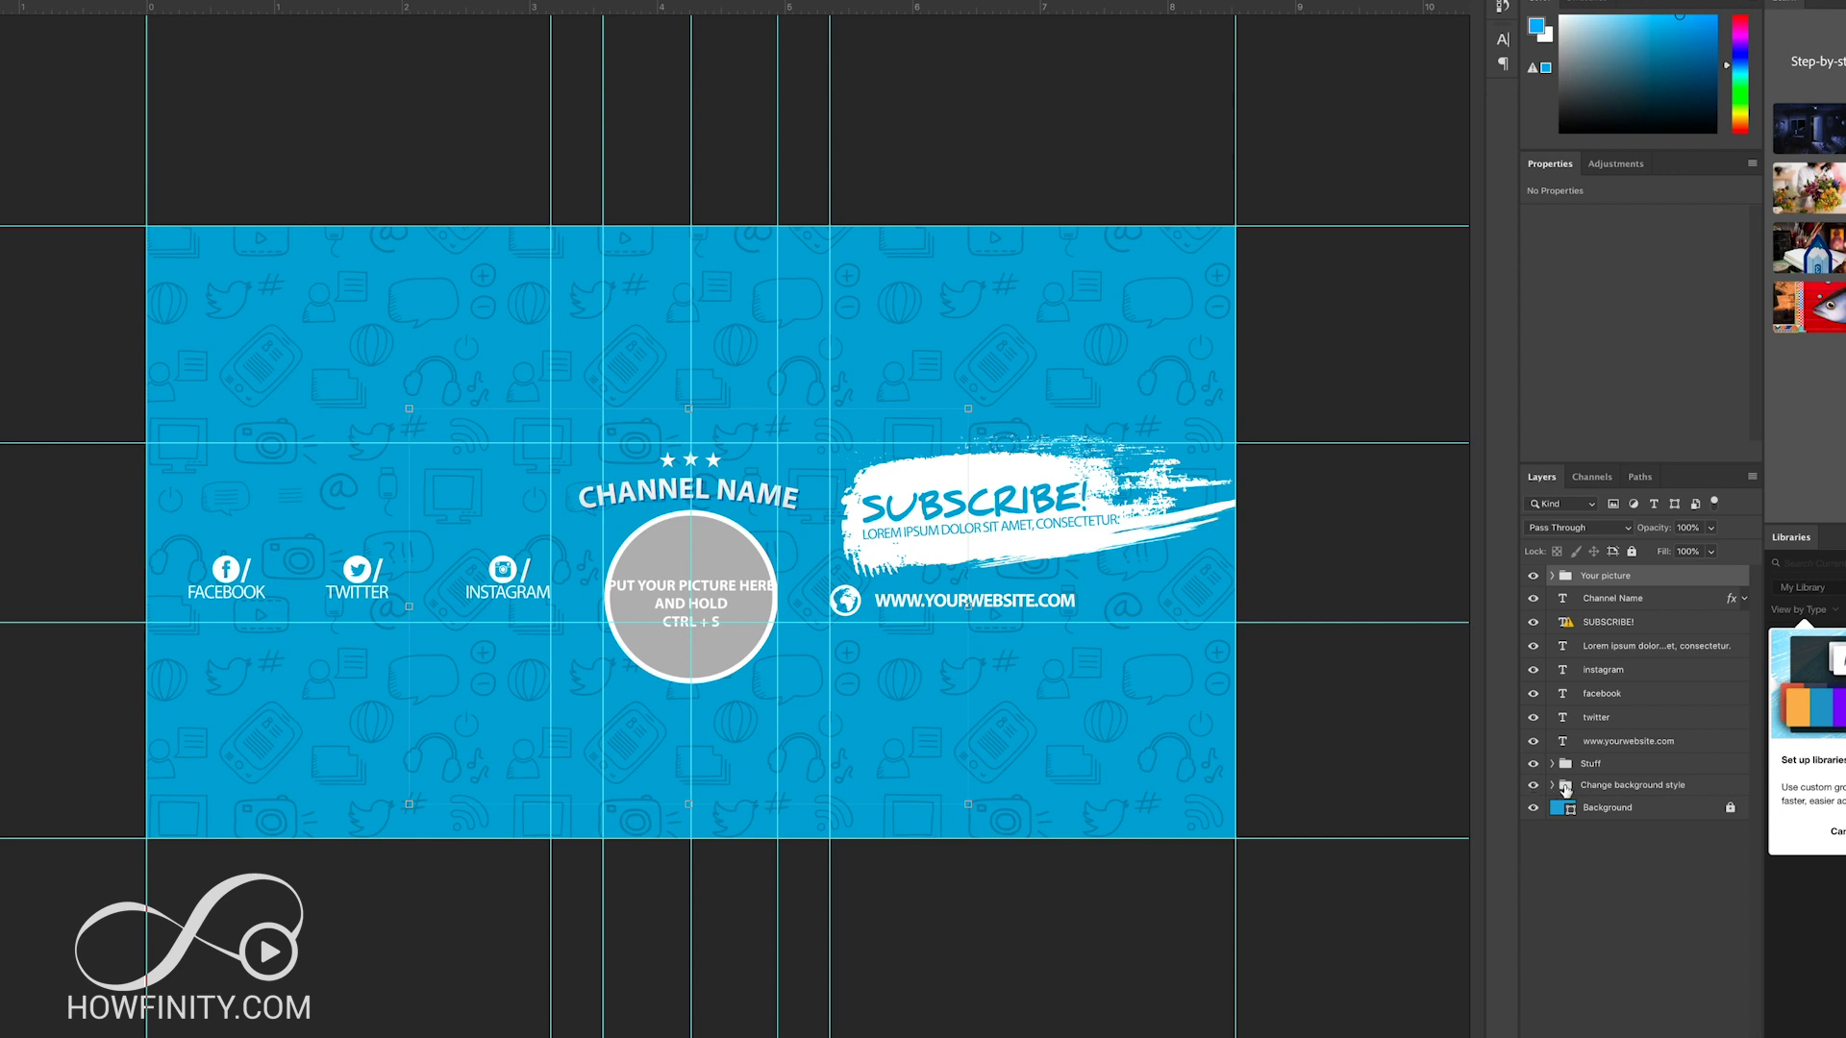
Step: Expand Change background style, try Grunge, then restore the icon pattern and SUBSCRIBE! layer
{"action": "left_click", "coordinate": [1553, 786]}
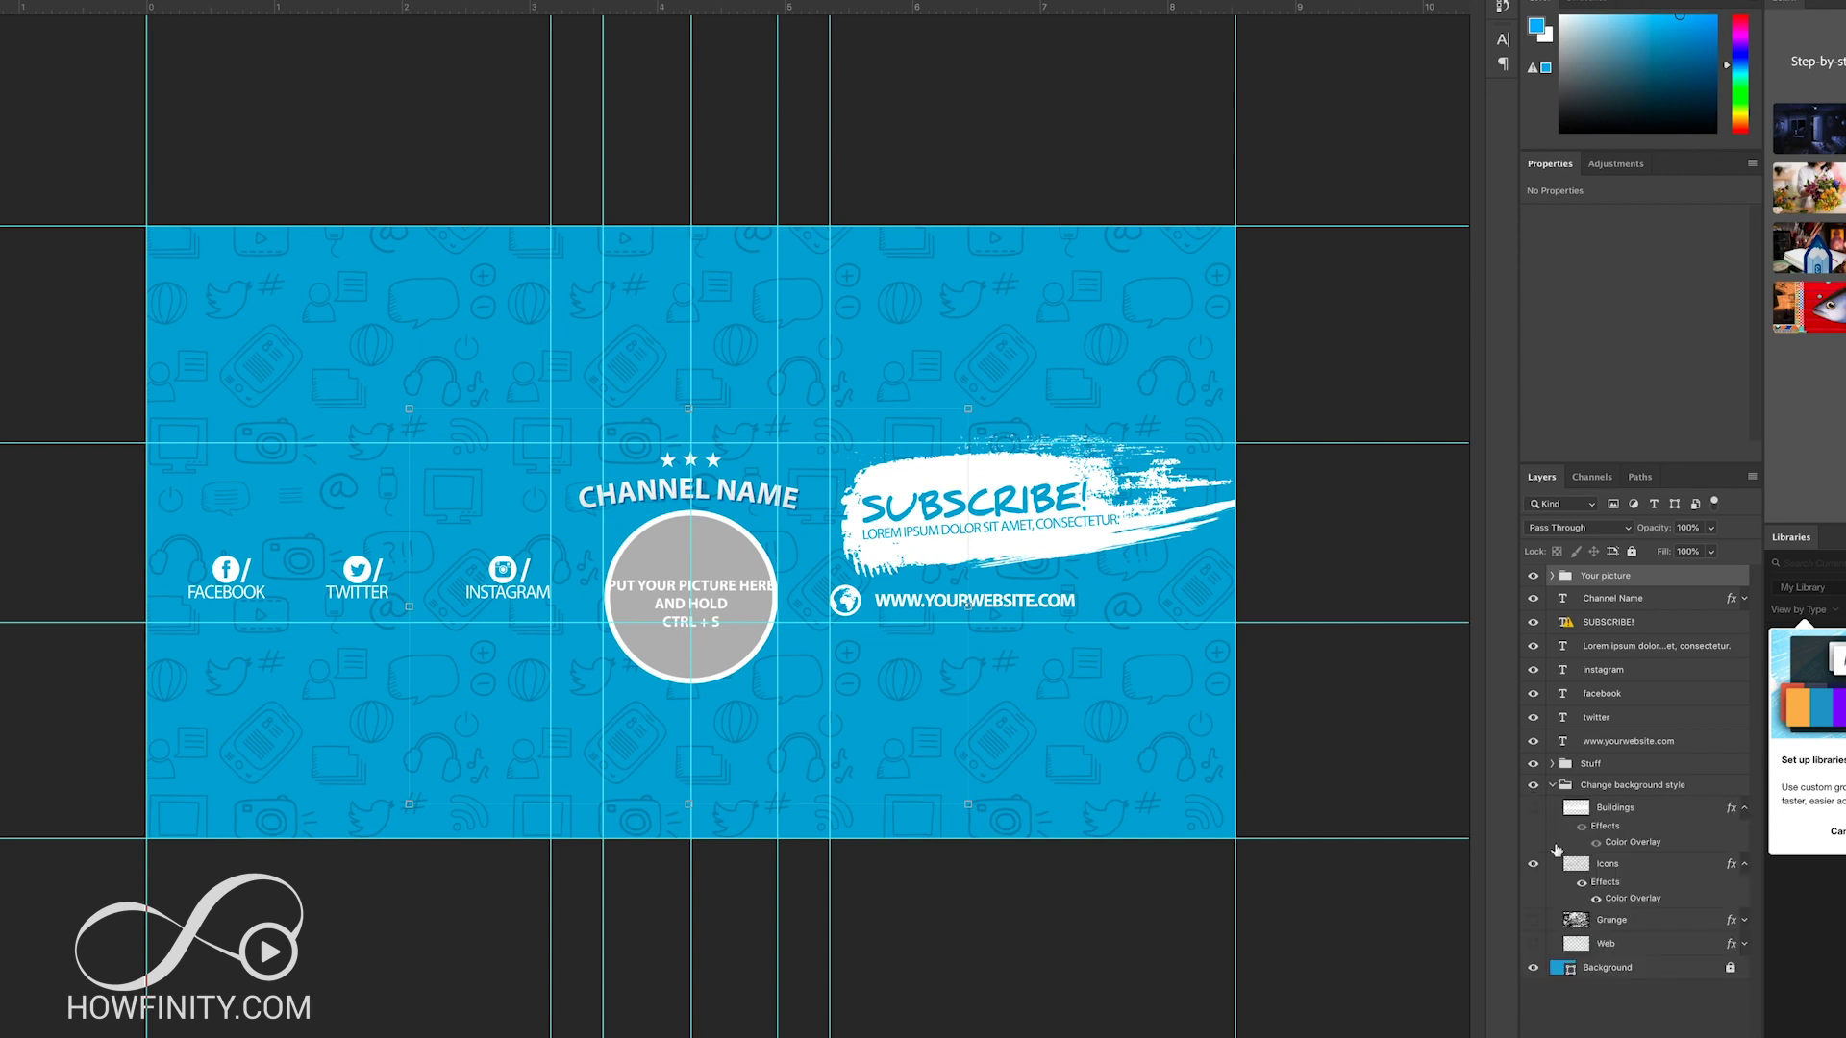
{"action": "left_click", "coordinate": [1534, 920]}
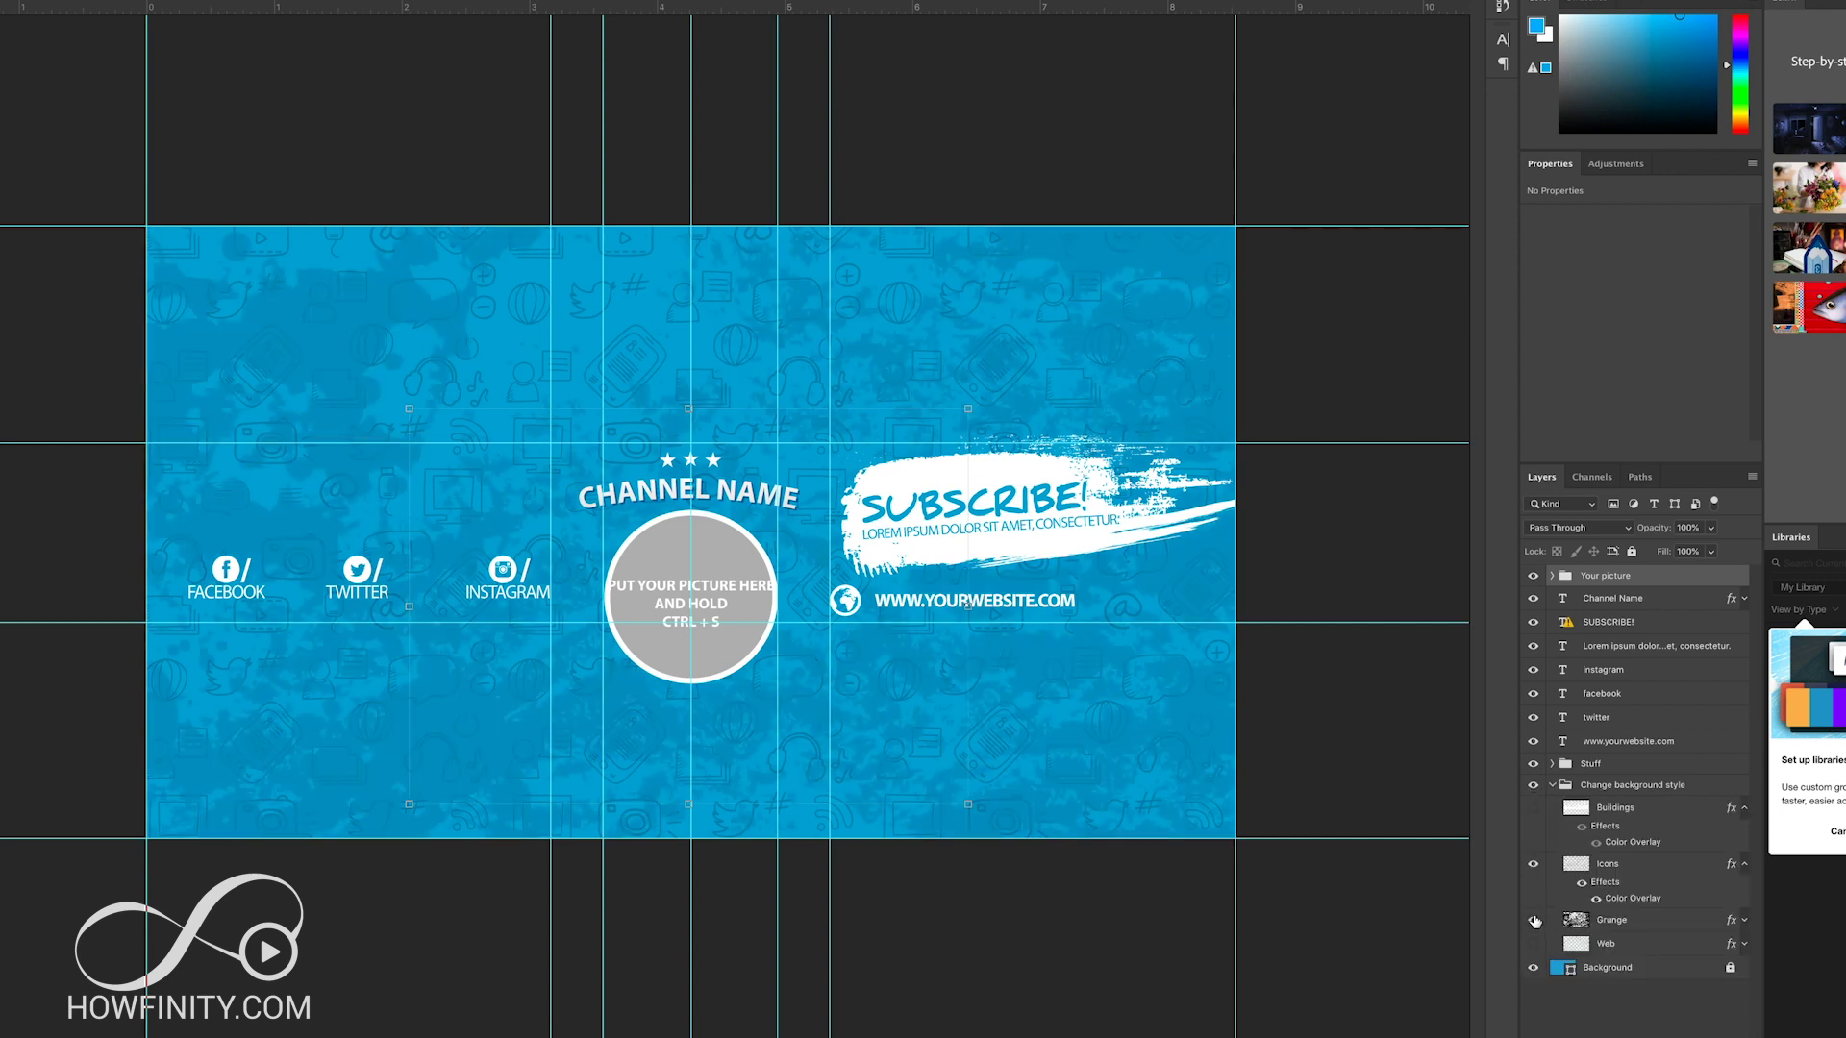
{"action": "left_click_drag", "start_coordinate": [1535, 921], "coordinate": [1537, 794]}
{"action": "left_click", "coordinate": [1536, 790]}
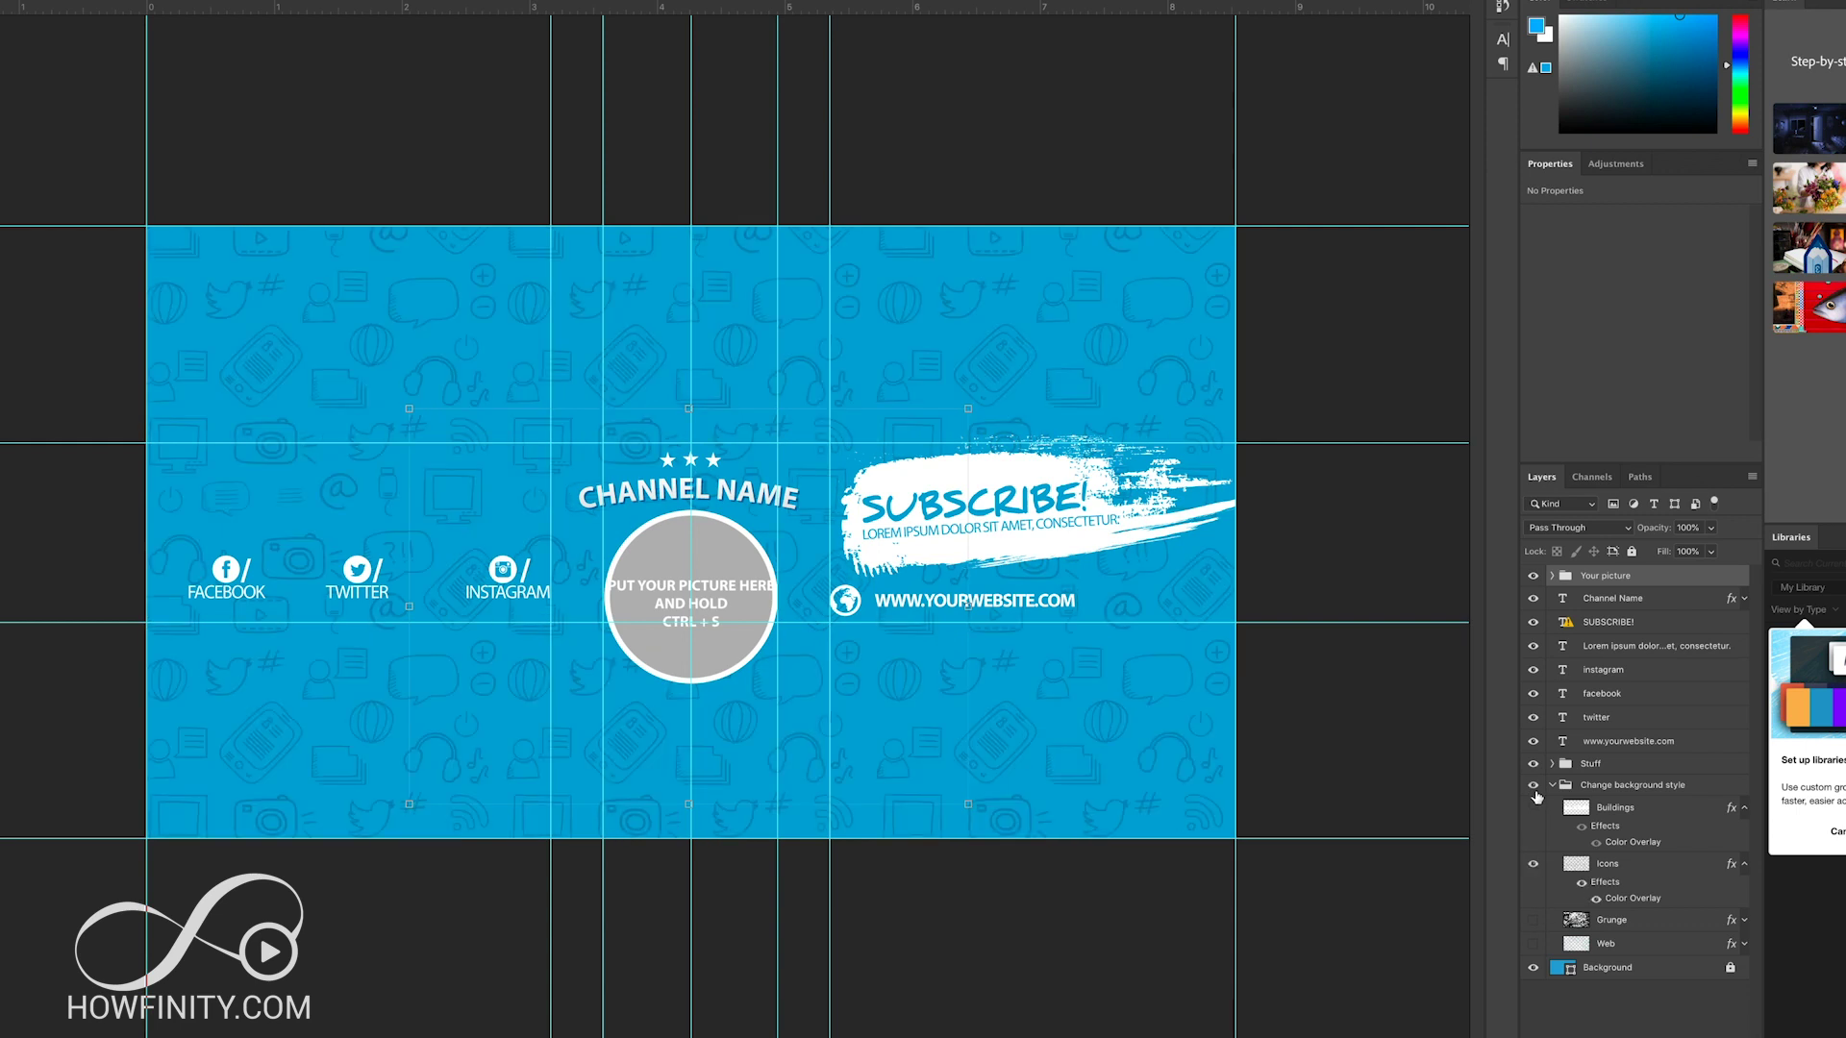
{"action": "left_click", "coordinate": [1533, 625]}
Step: Change the Channel Name text to 'APP OF THE DAY' and commit it
{"action": "left_click", "coordinate": [1533, 576]}
{"action": "left_click", "coordinate": [1532, 576]}
{"action": "left_click", "coordinate": [1533, 598]}
{"action": "left_click", "coordinate": [1533, 598]}
{"action": "double_click", "coordinate": [1558, 598]}
{"action": "type", "text": "APP OF THE DAY"}
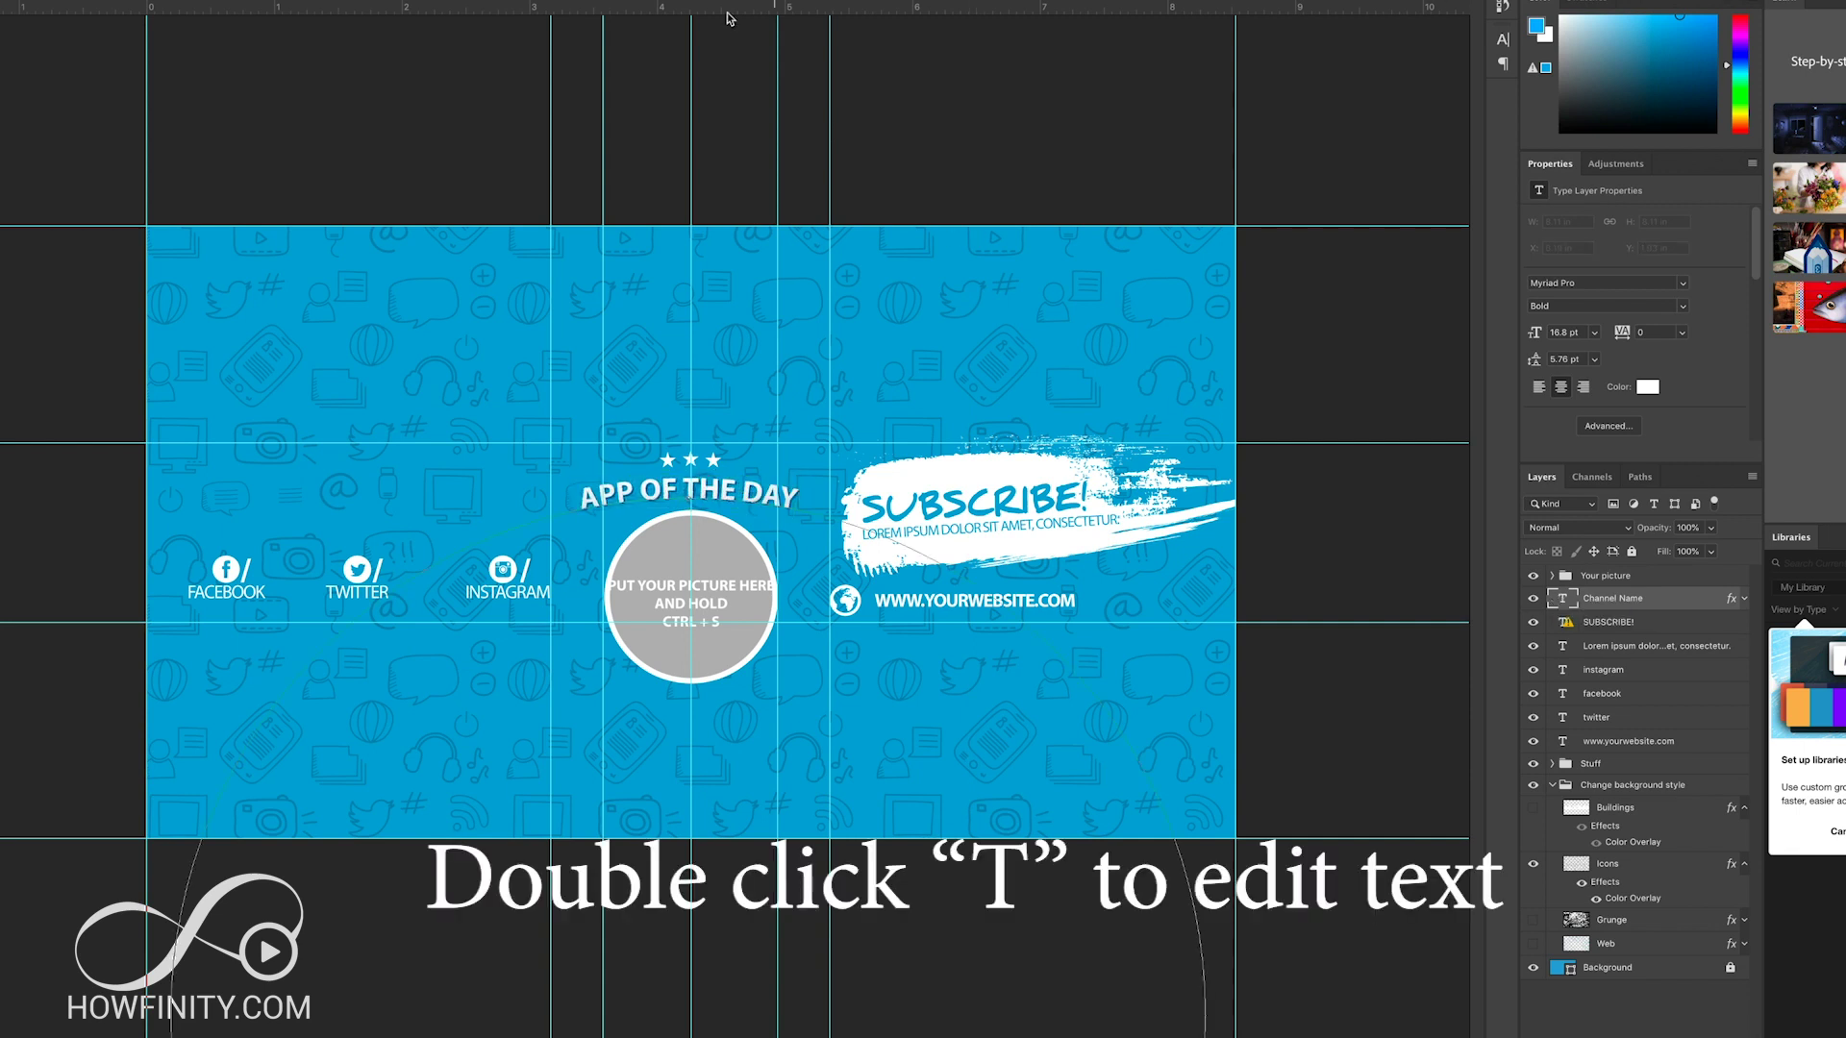
{"action": "key", "text": "ctrl+Return"}
Step: Delete the lorem ipsum text under SUBSCRIBE!
{"action": "left_click", "coordinate": [1534, 622]}
{"action": "left_click", "coordinate": [1534, 622]}
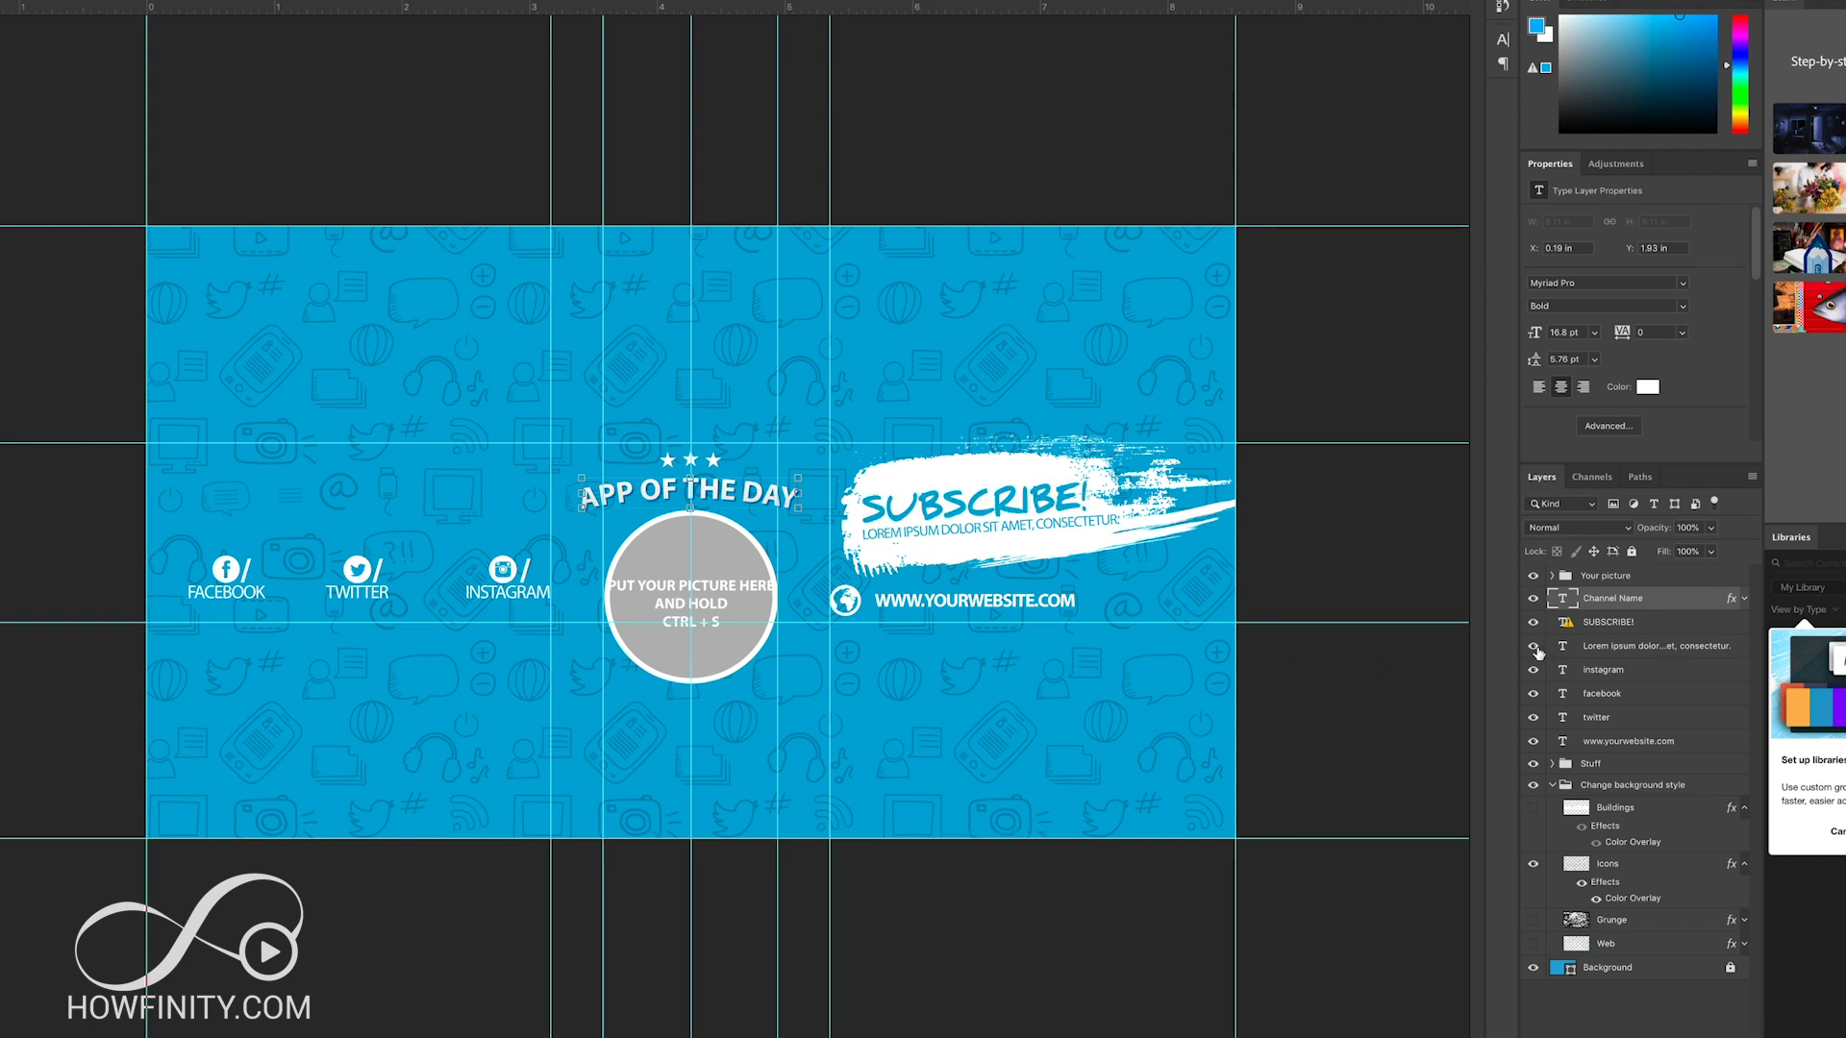
{"action": "left_click", "coordinate": [1533, 646]}
{"action": "left_click", "coordinate": [1534, 646]}
{"action": "double_click", "coordinate": [1563, 646]}
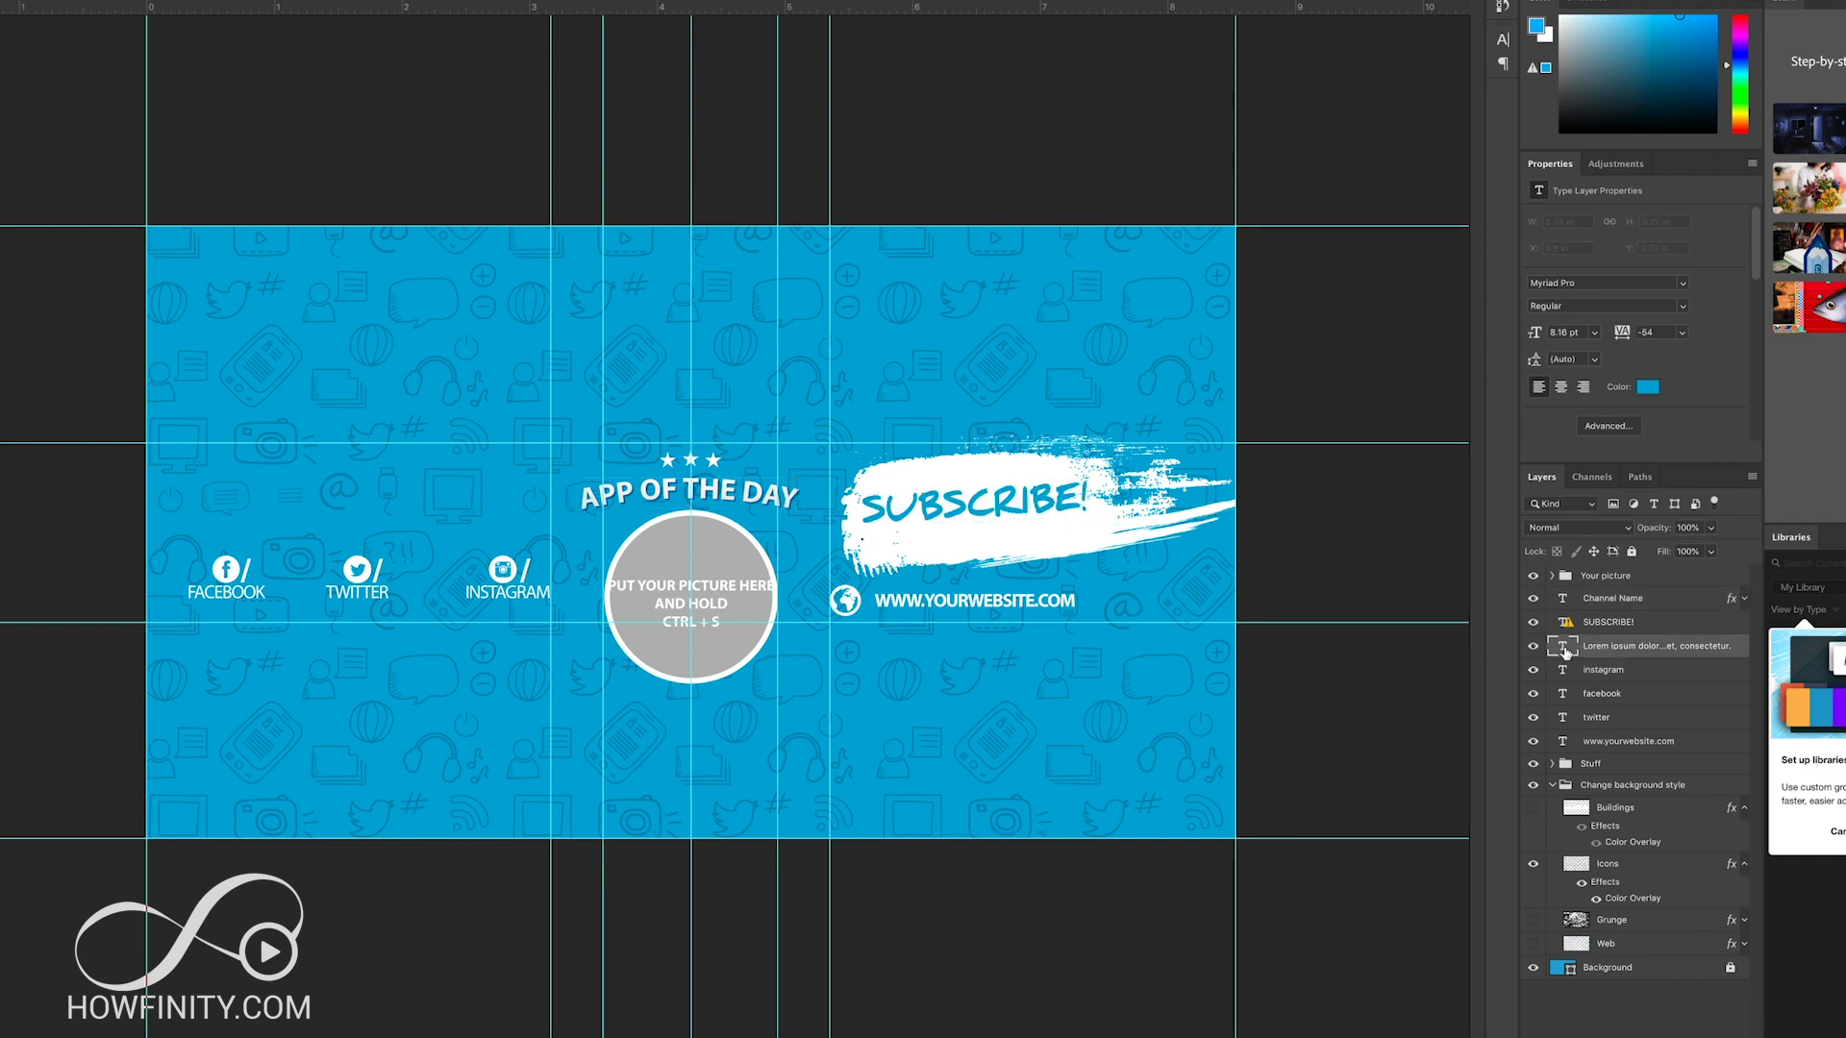
{"action": "key", "text": "BackSpace"}
Step: Hide the emptied text layer and the INSTAGRAM, FACEBOOK and TWITTER labels
{"action": "left_click", "coordinate": [1533, 646]}
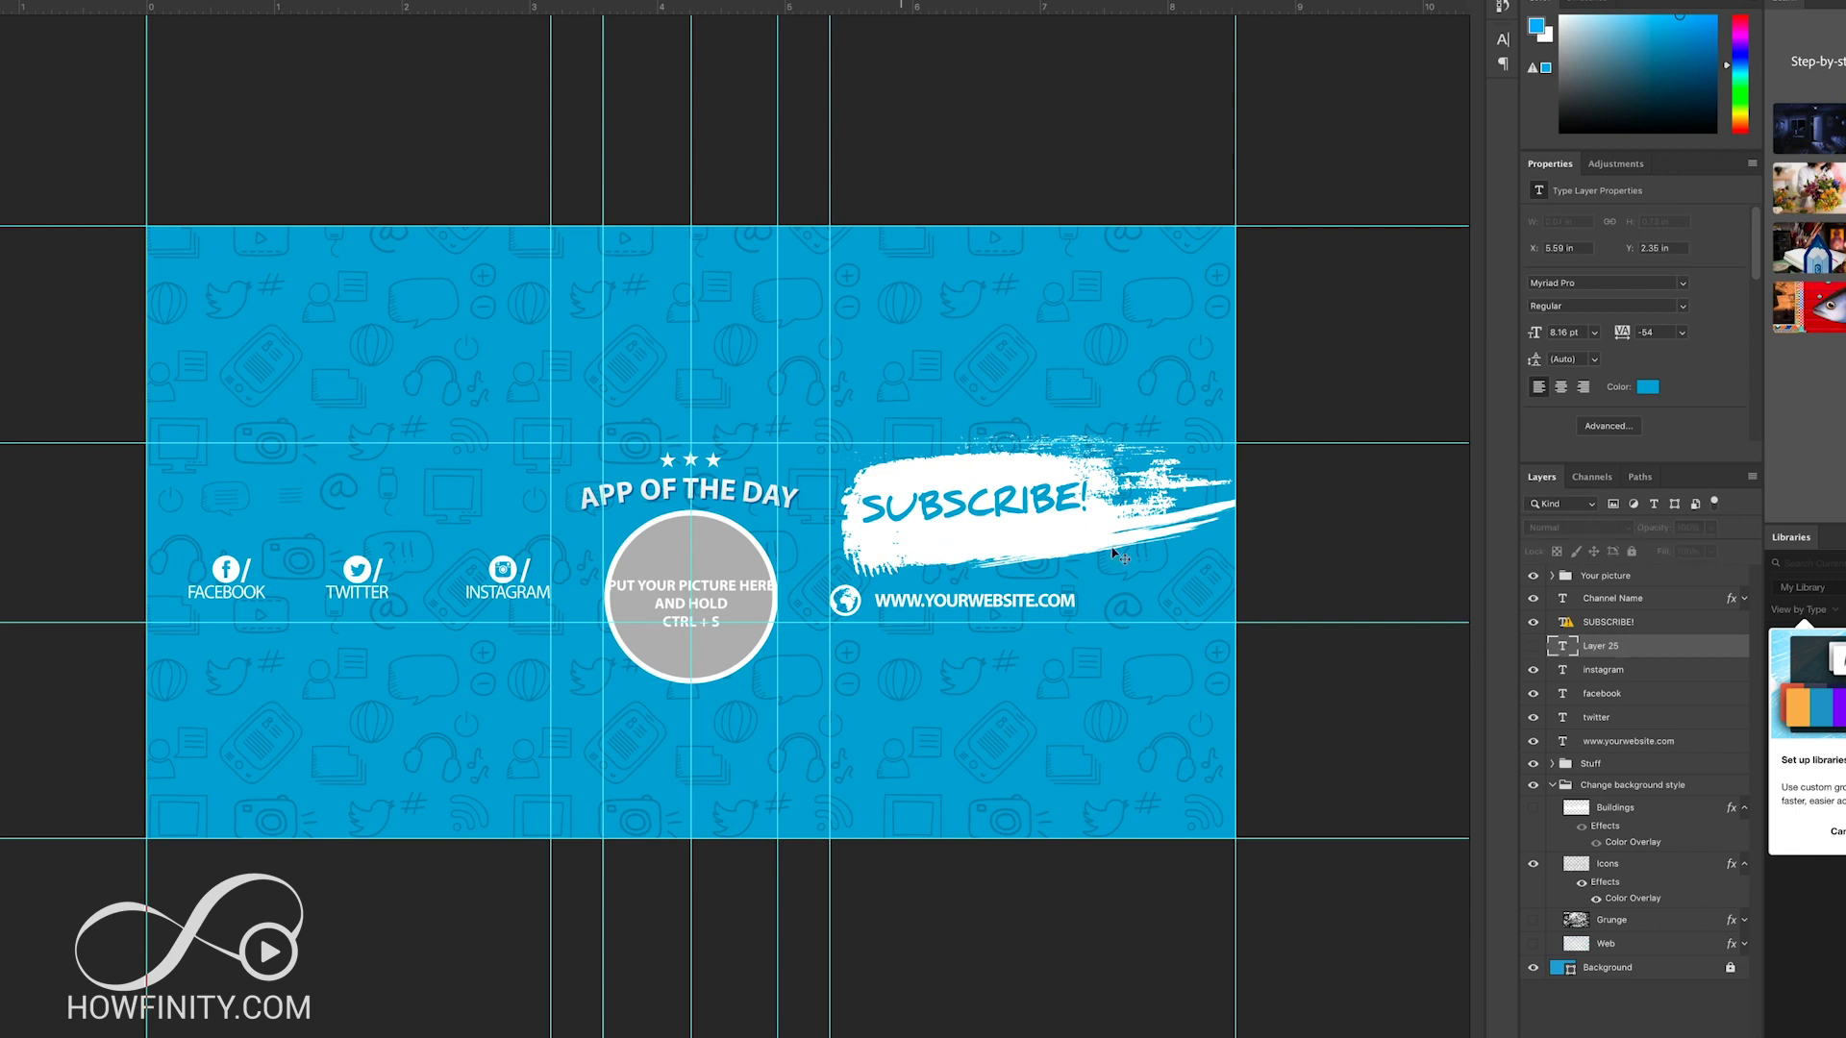
{"action": "left_click", "coordinate": [1534, 670]}
{"action": "left_click", "coordinate": [1534, 694]}
{"action": "left_click", "coordinate": [1533, 693]}
{"action": "left_click", "coordinate": [1535, 717]}
{"action": "left_click", "coordinate": [1535, 718]}
{"action": "left_click", "coordinate": [1535, 717]}
{"action": "left_click", "coordinate": [1534, 693]}
{"action": "left_click", "coordinate": [1534, 671]}
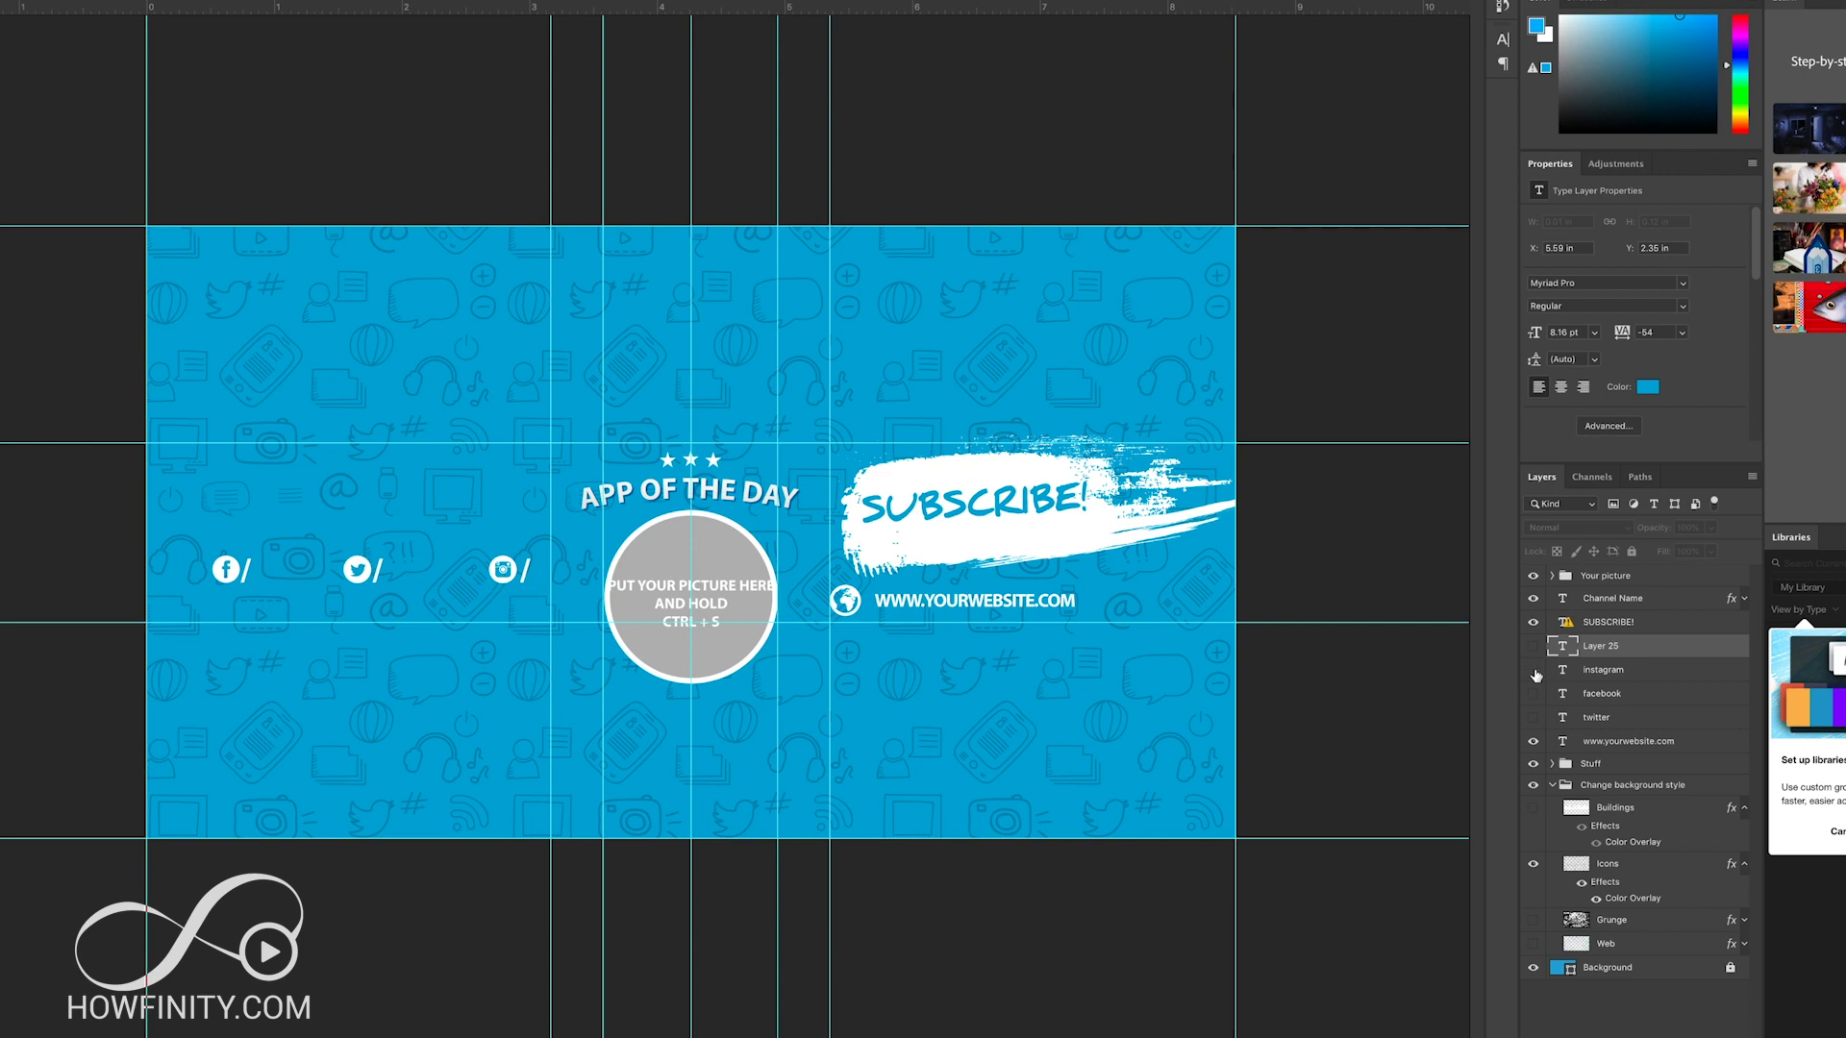
Step: In the Stuff group, hide the Twitter, Facebook and Instagram logos and the three slashes
{"action": "left_click", "coordinate": [1553, 764]}
{"action": "scroll", "coordinate": [1605, 817], "scroll_direction": "down", "scroll_amount": 4}
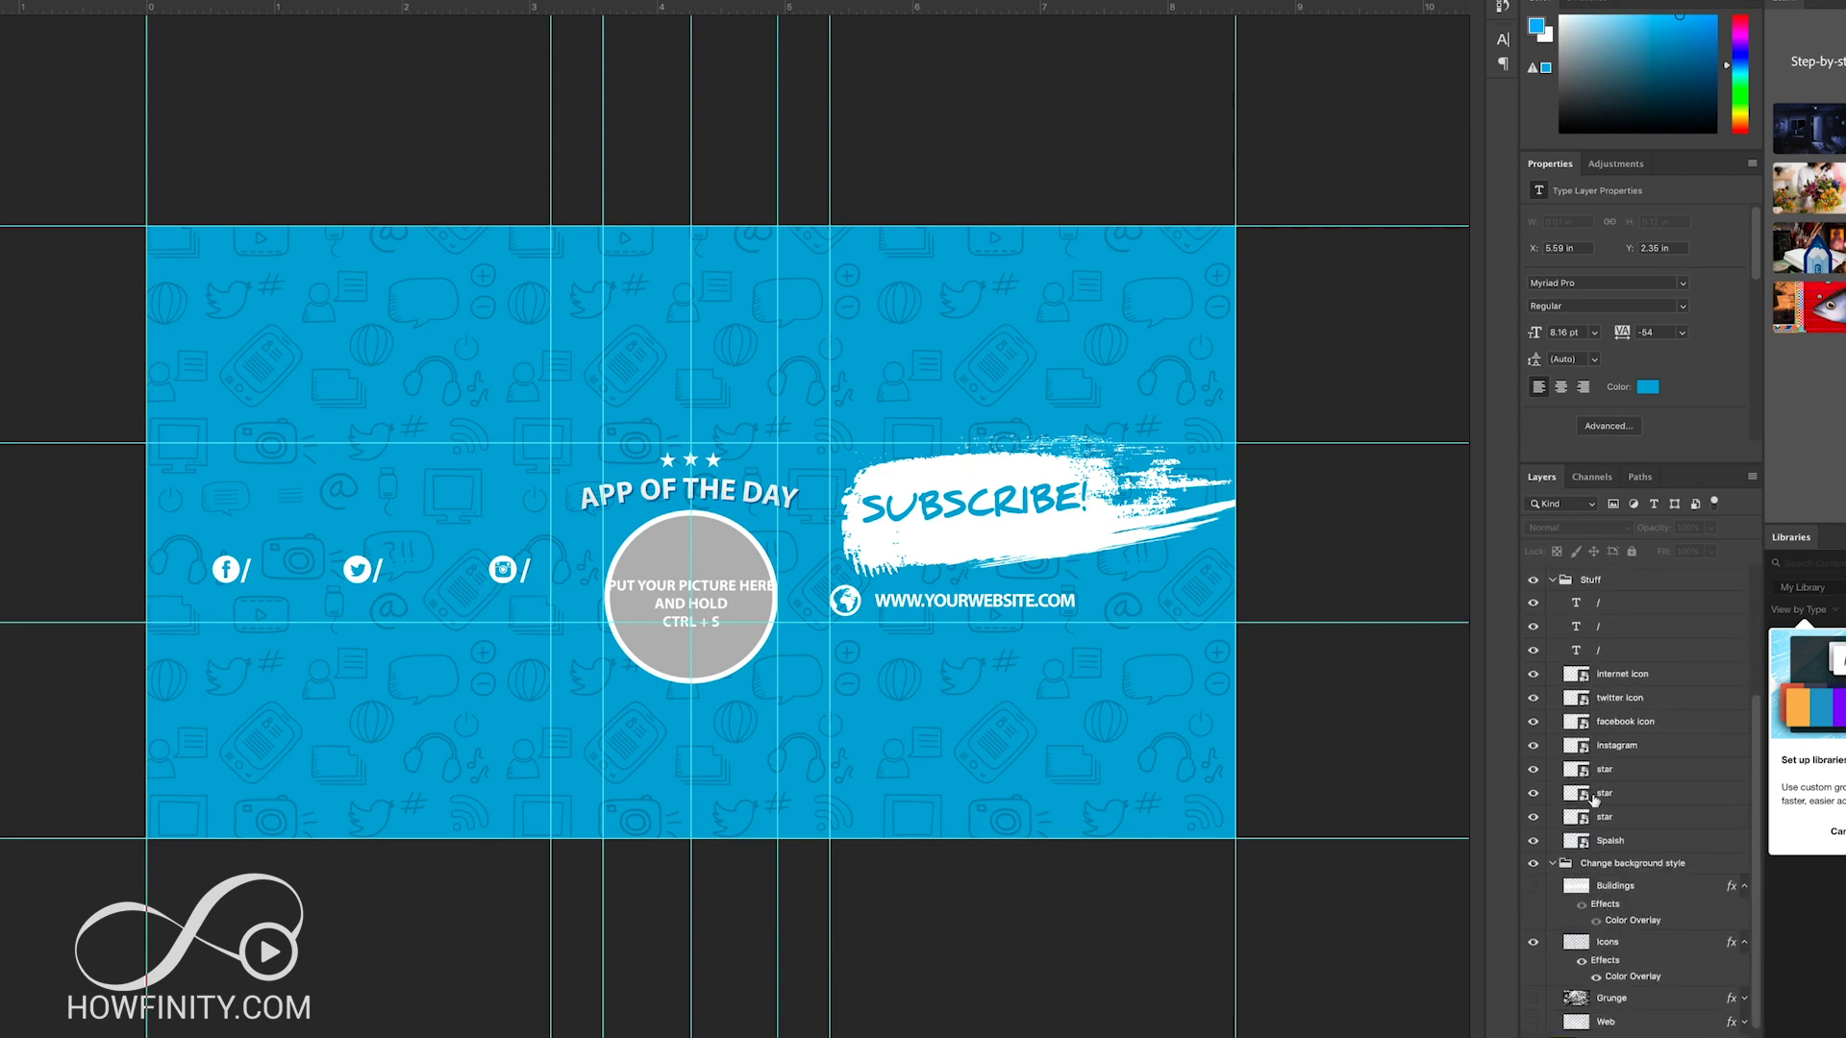
{"action": "left_click", "coordinate": [1534, 698]}
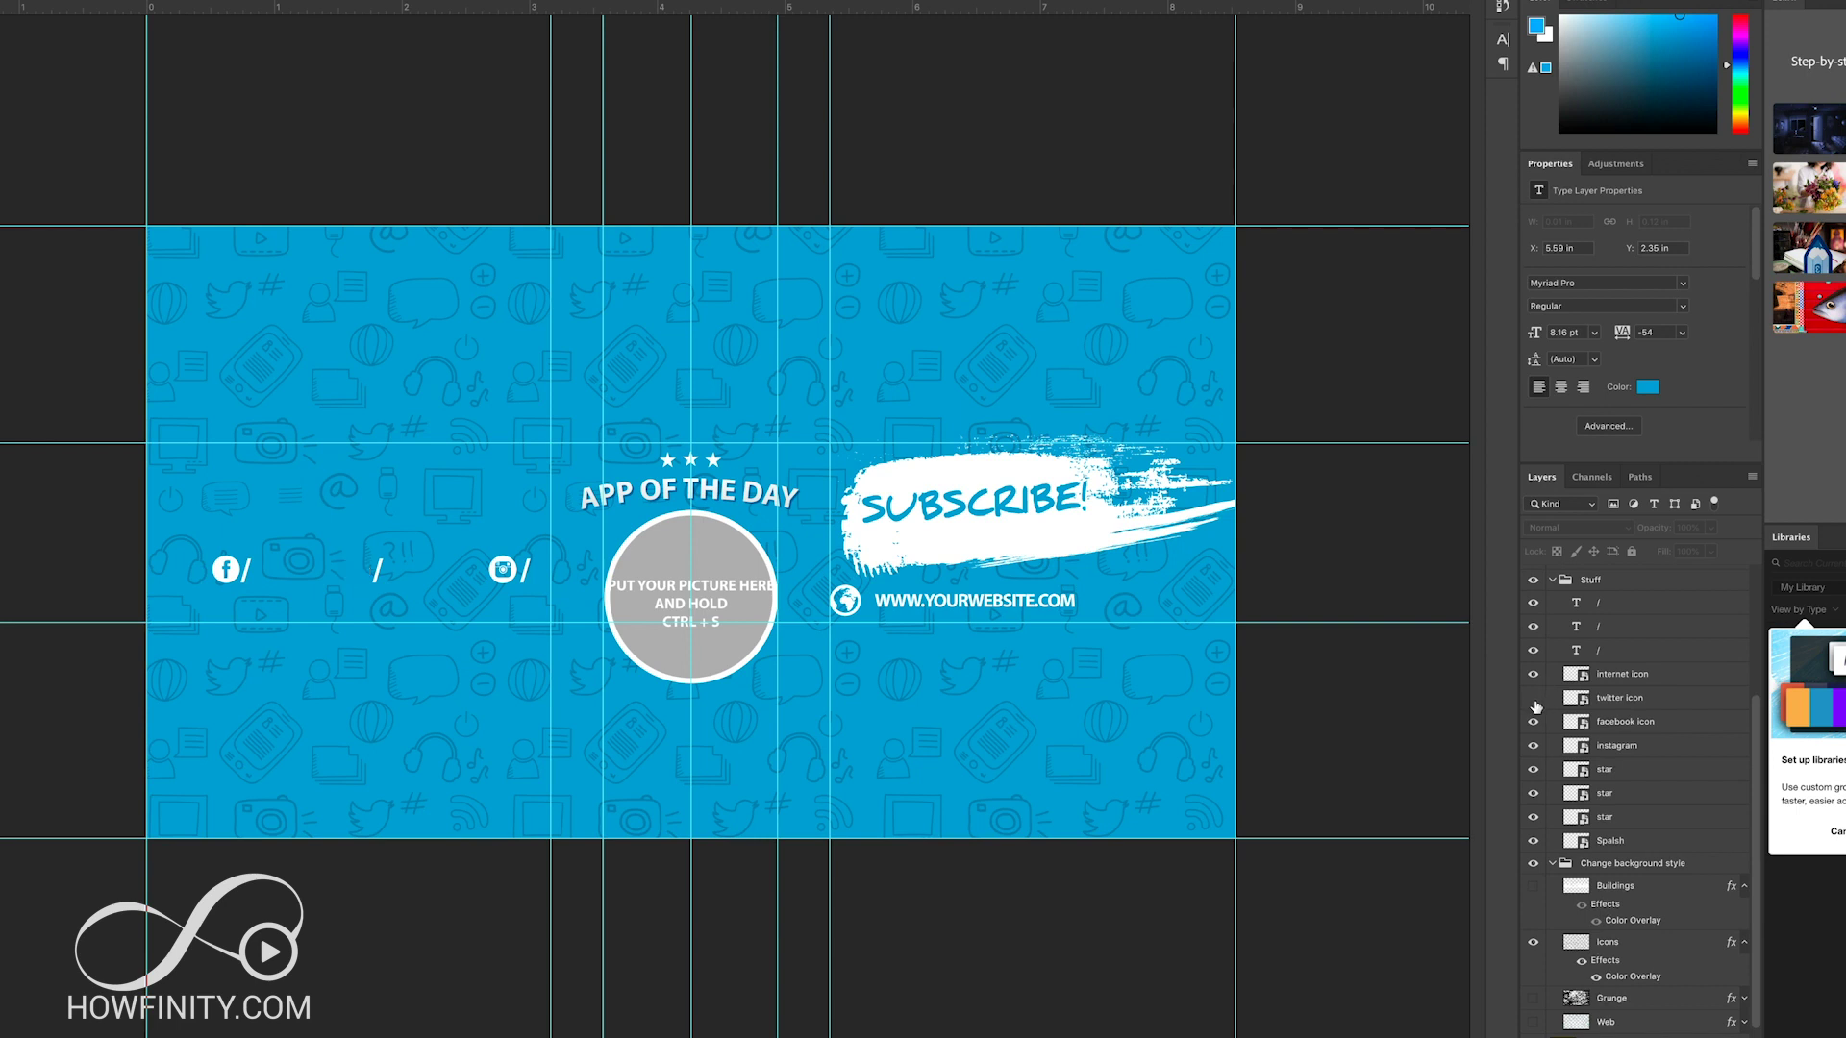
{"action": "left_click", "coordinate": [1533, 723]}
{"action": "left_click", "coordinate": [1533, 746]}
{"action": "scroll", "coordinate": [1534, 750], "scroll_direction": "up", "scroll_amount": 3}
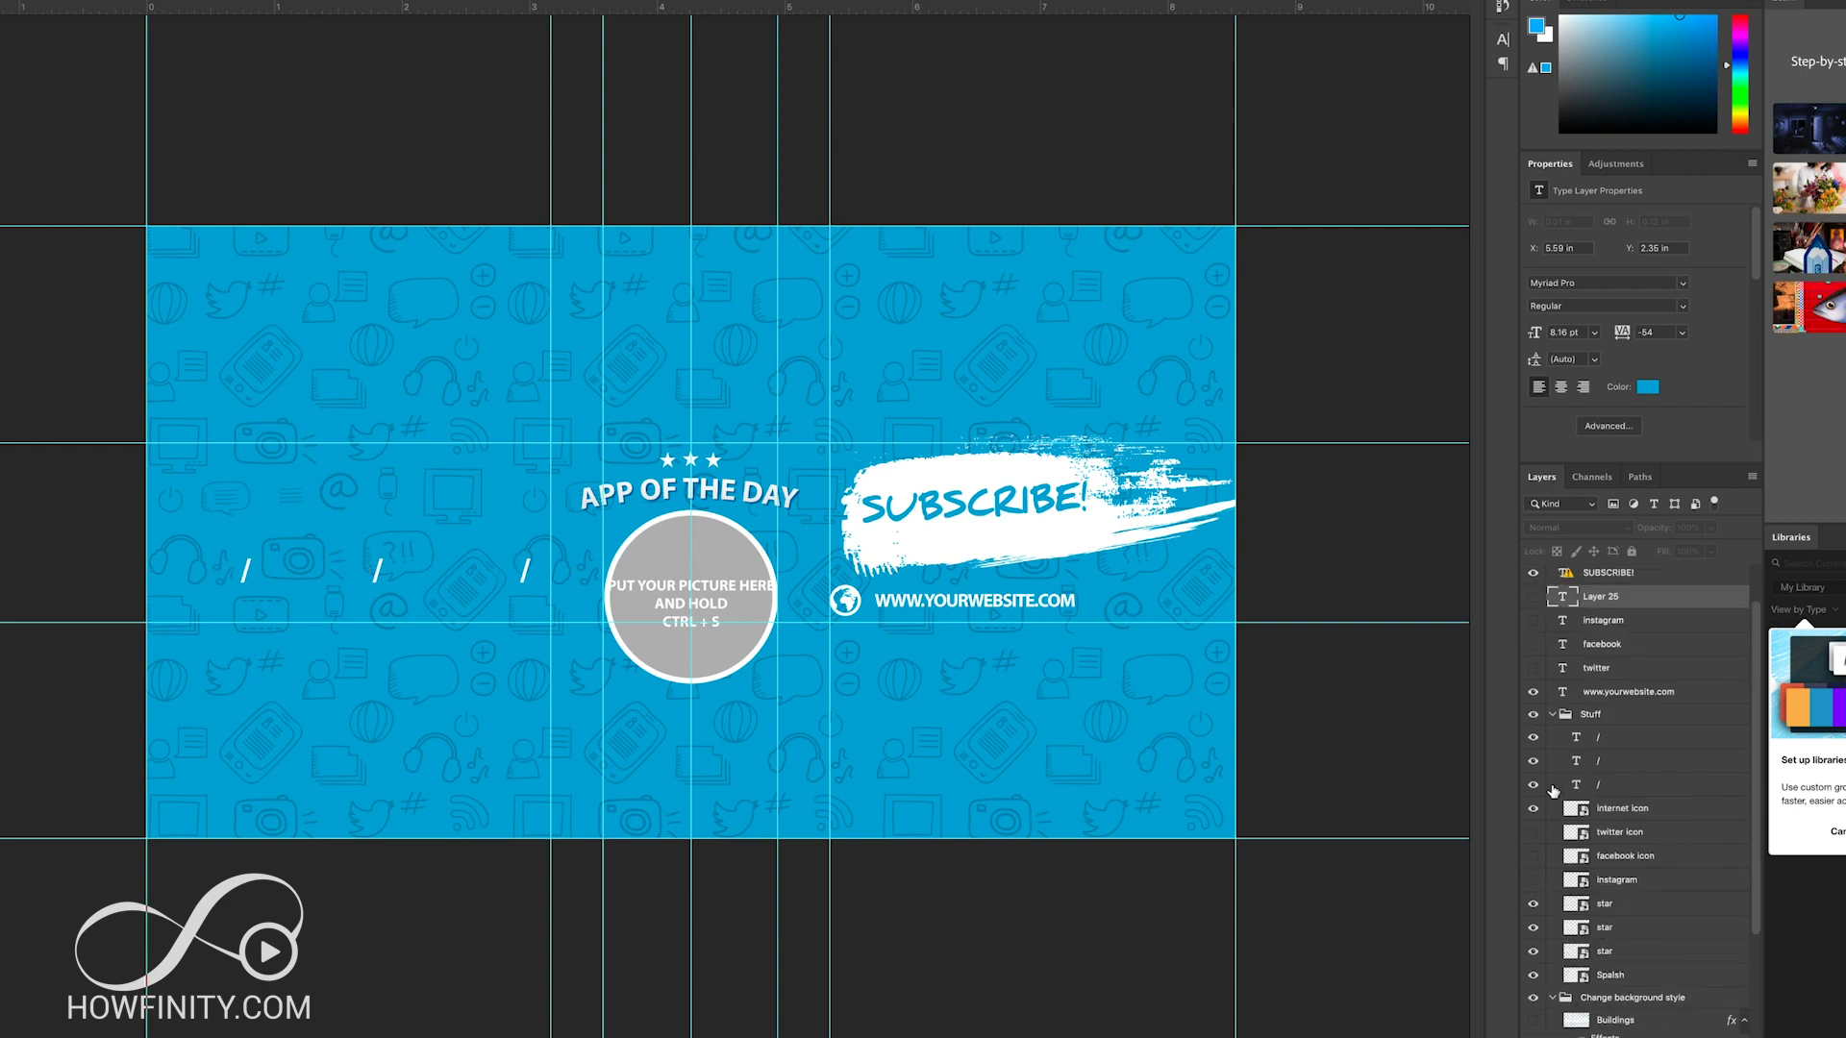
{"action": "left_click", "coordinate": [1533, 784]}
{"action": "left_click", "coordinate": [1533, 761]}
{"action": "left_click", "coordinate": [1533, 737]}
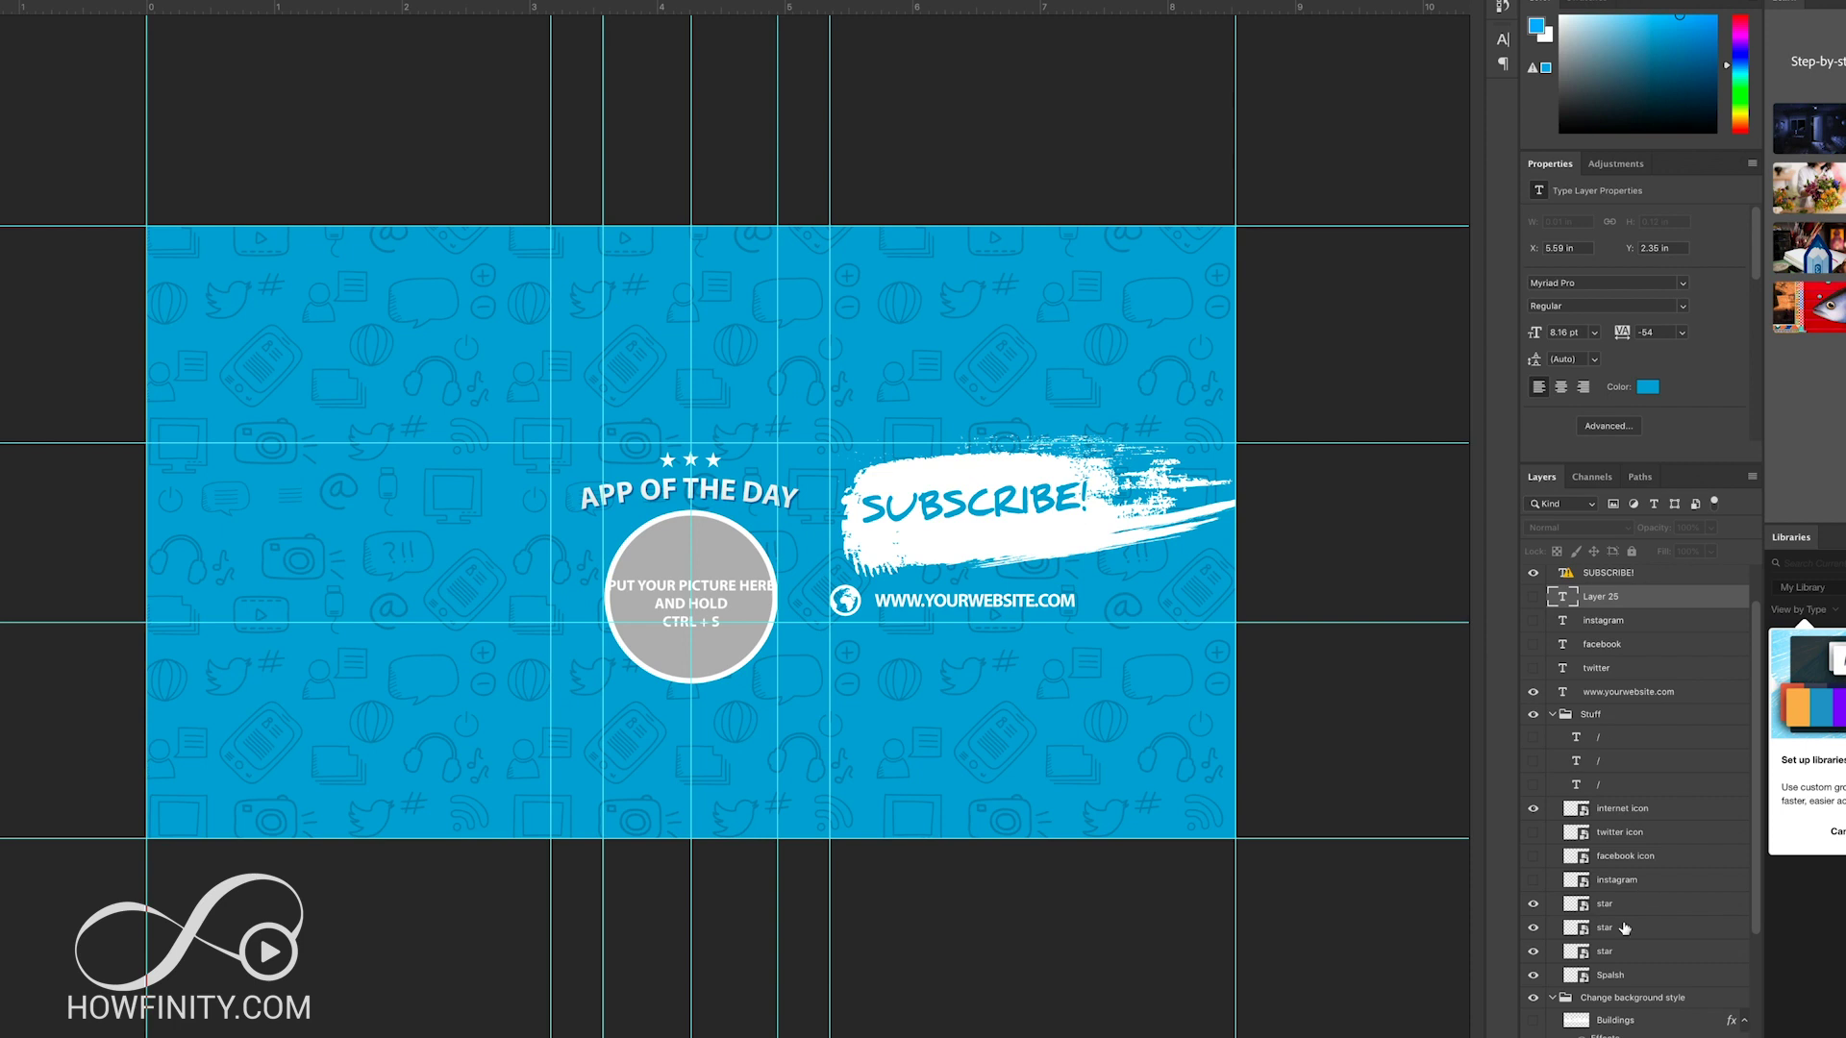
{"action": "double_click", "coordinate": [1562, 692]}
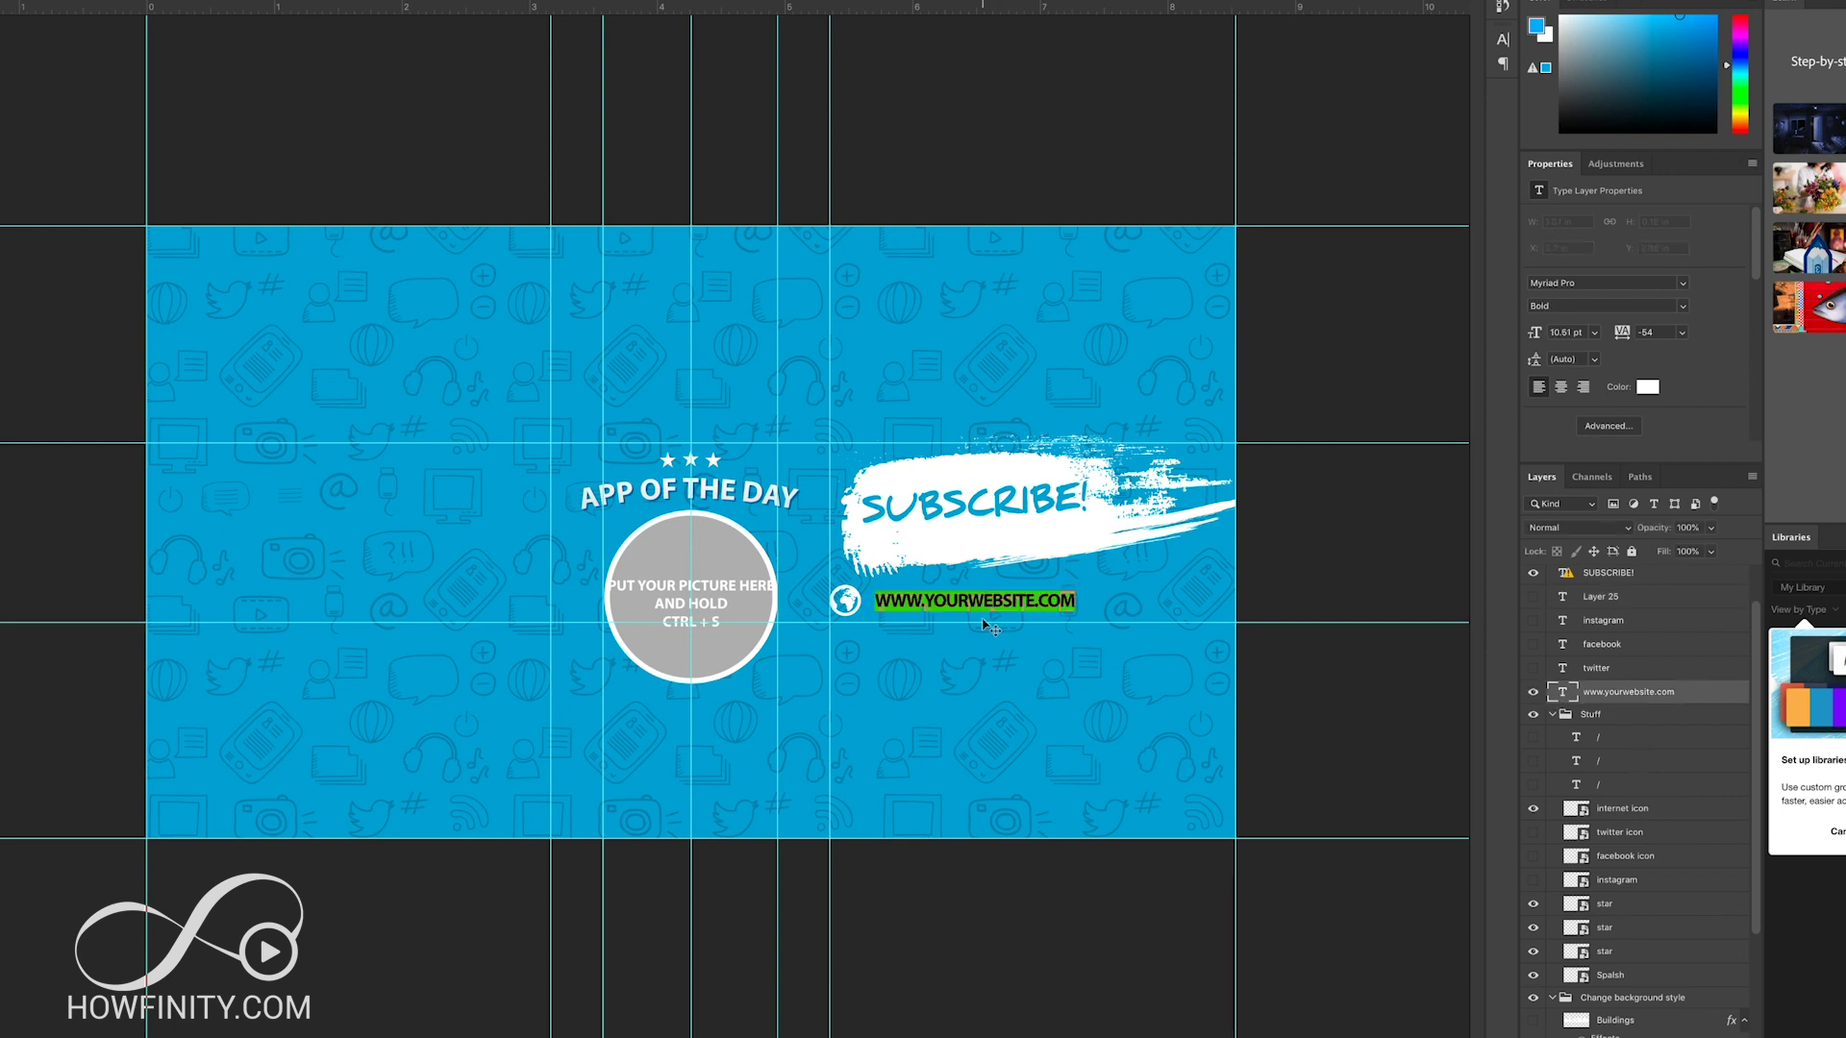
{"action": "type", "text": "www.how"}
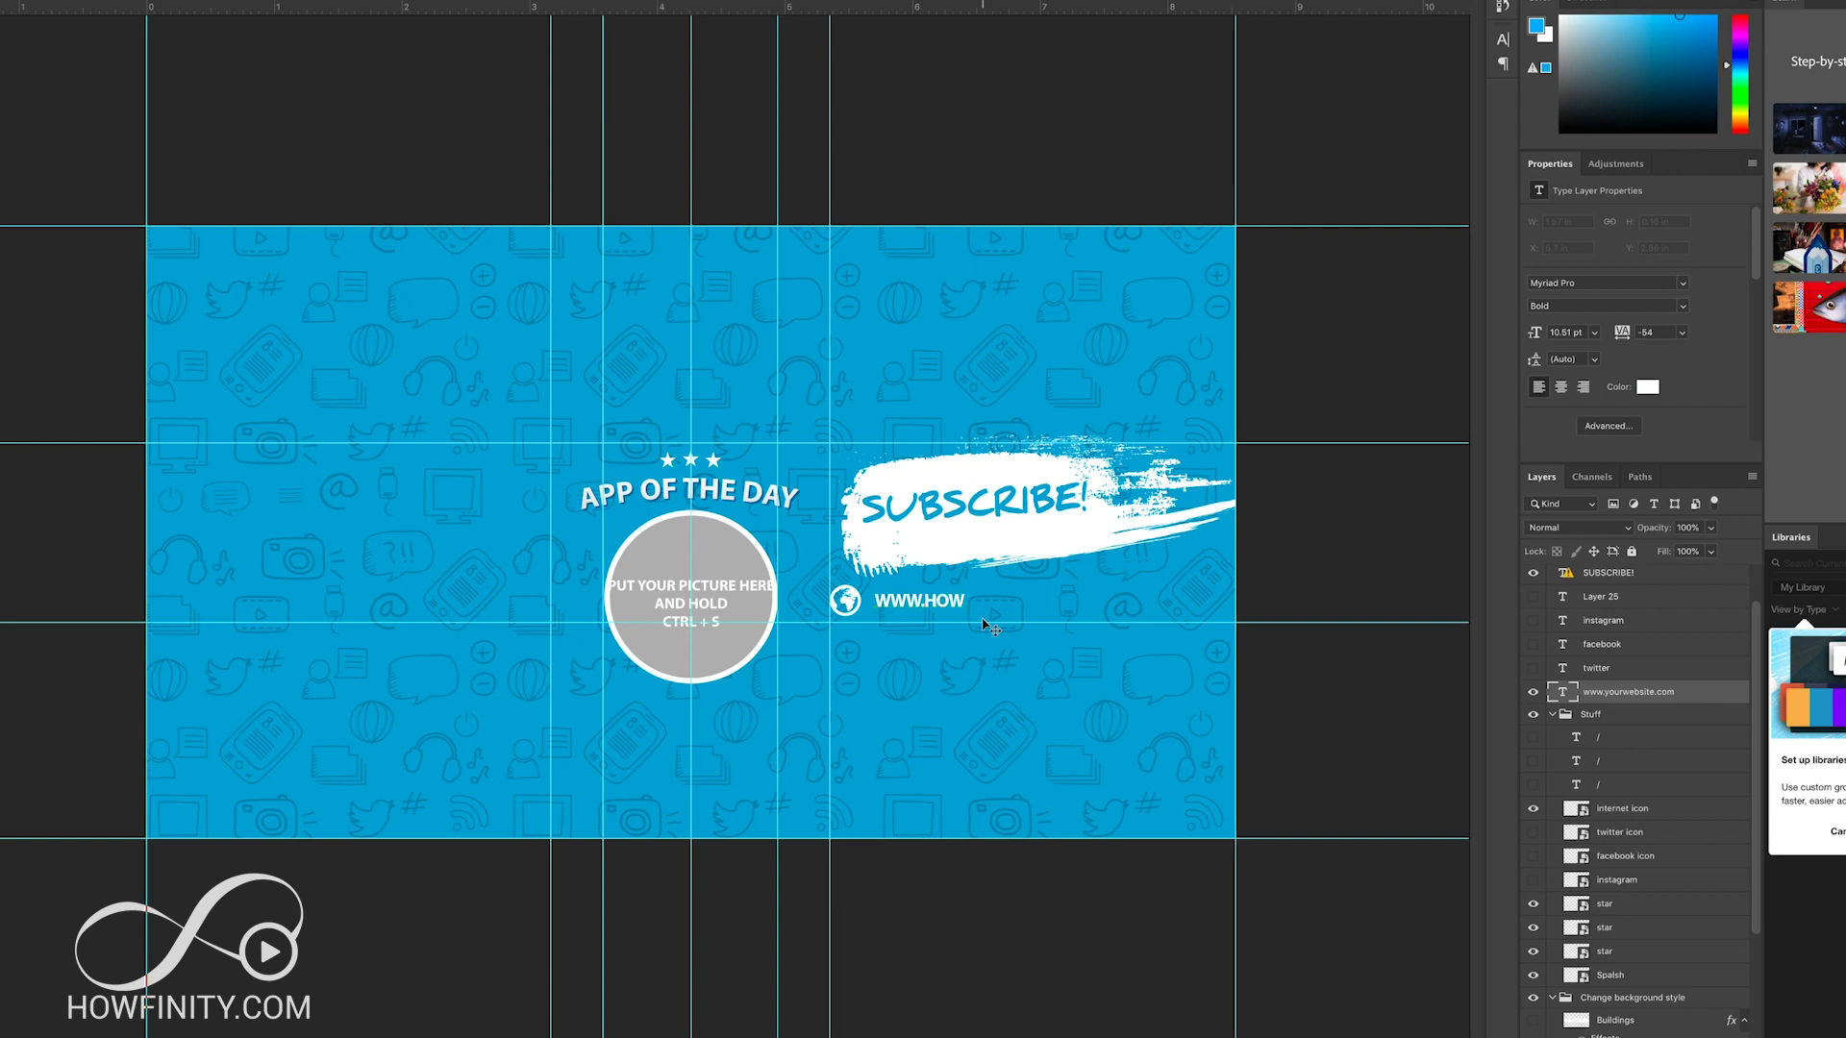
{"action": "type", "text": "finity.com"}
{"action": "key", "text": "ctrl+Return"}
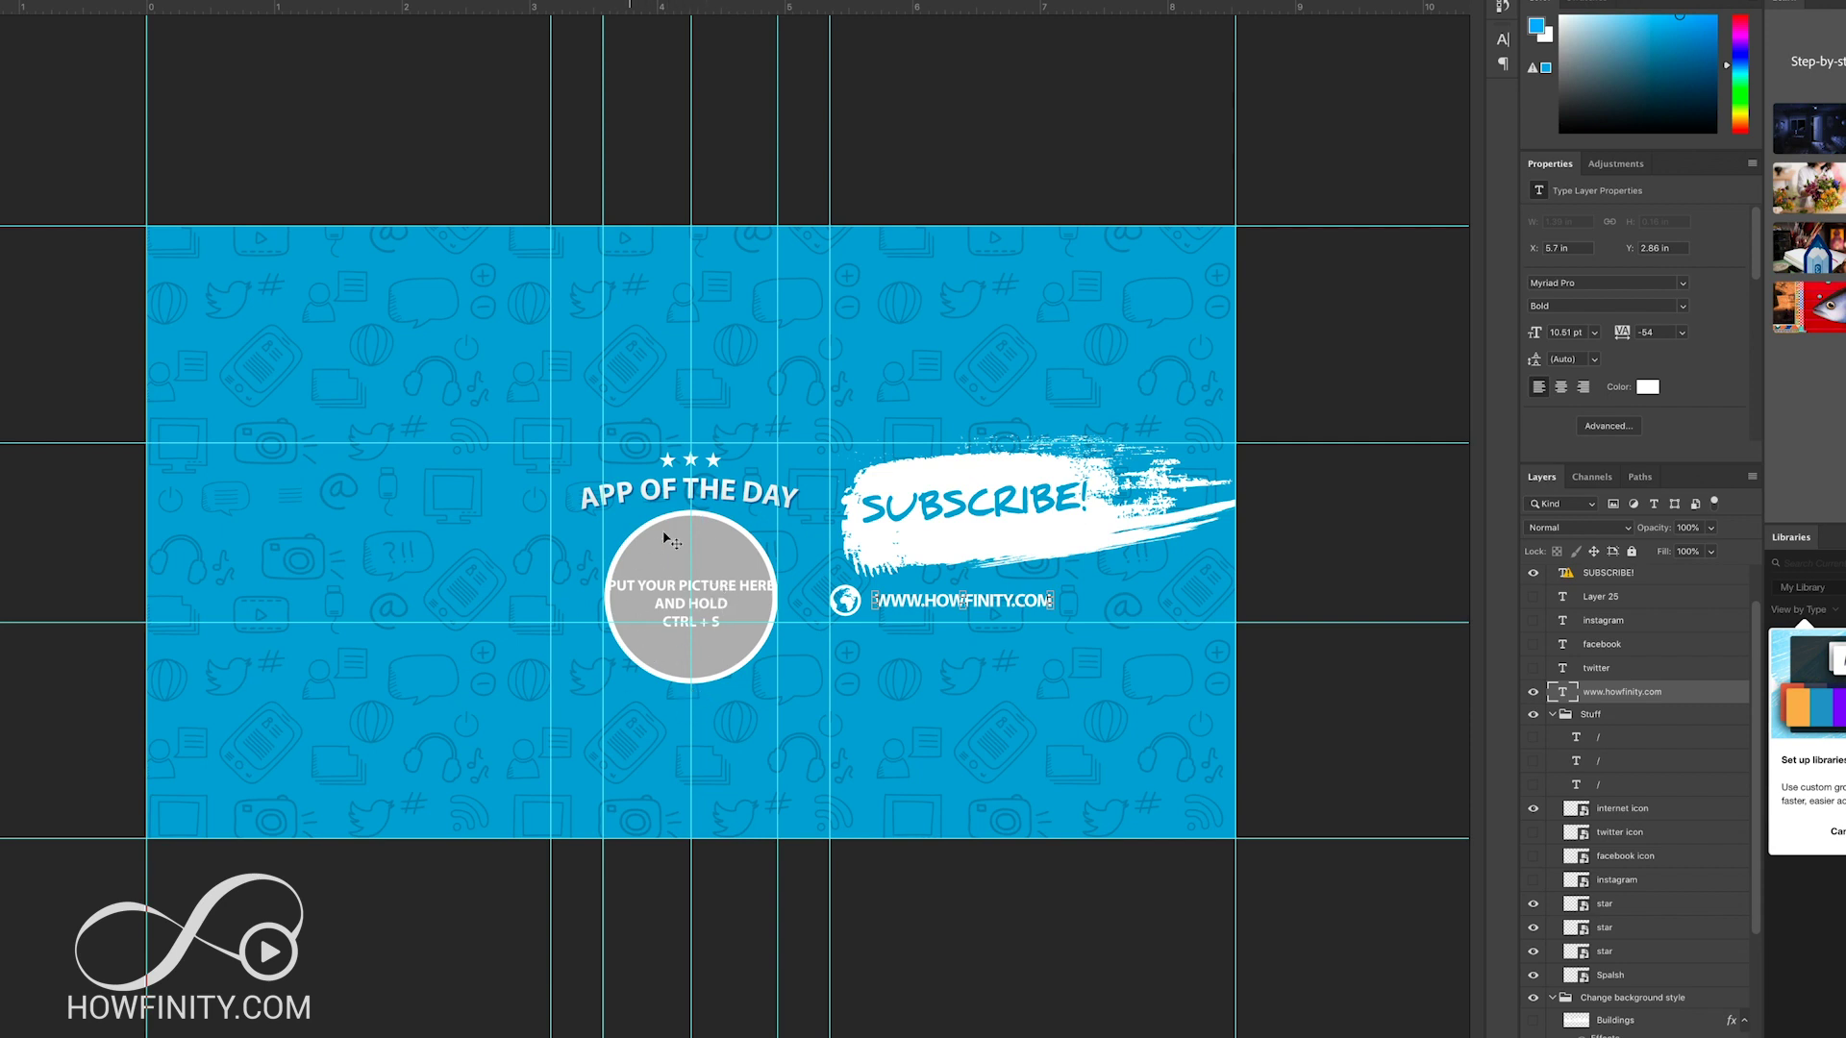
{"action": "key", "text": "alt+comma"}
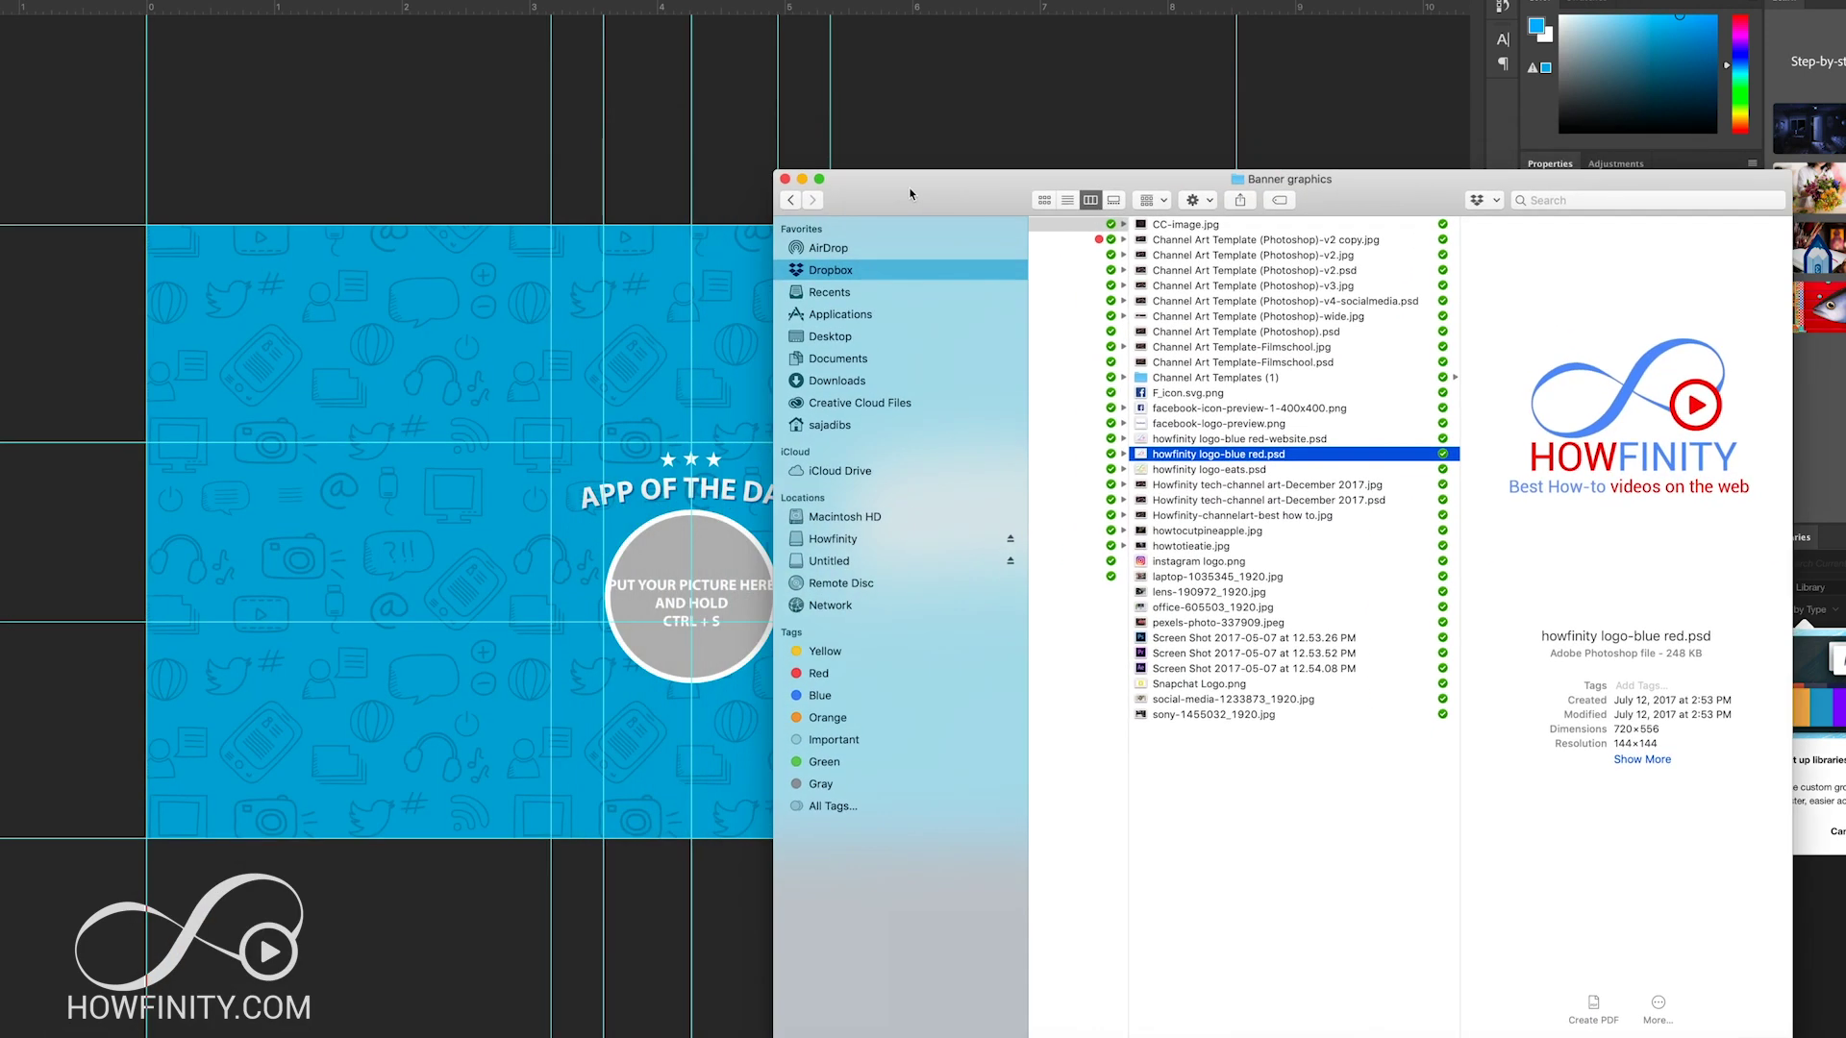
Step: Find mac-app-store-256x256_2x.png on the Desktop, preview it, and open it in Photoshop CC 2019
{"action": "left_click_drag", "start_coordinate": [911, 195], "coordinate": [1034, 218]}
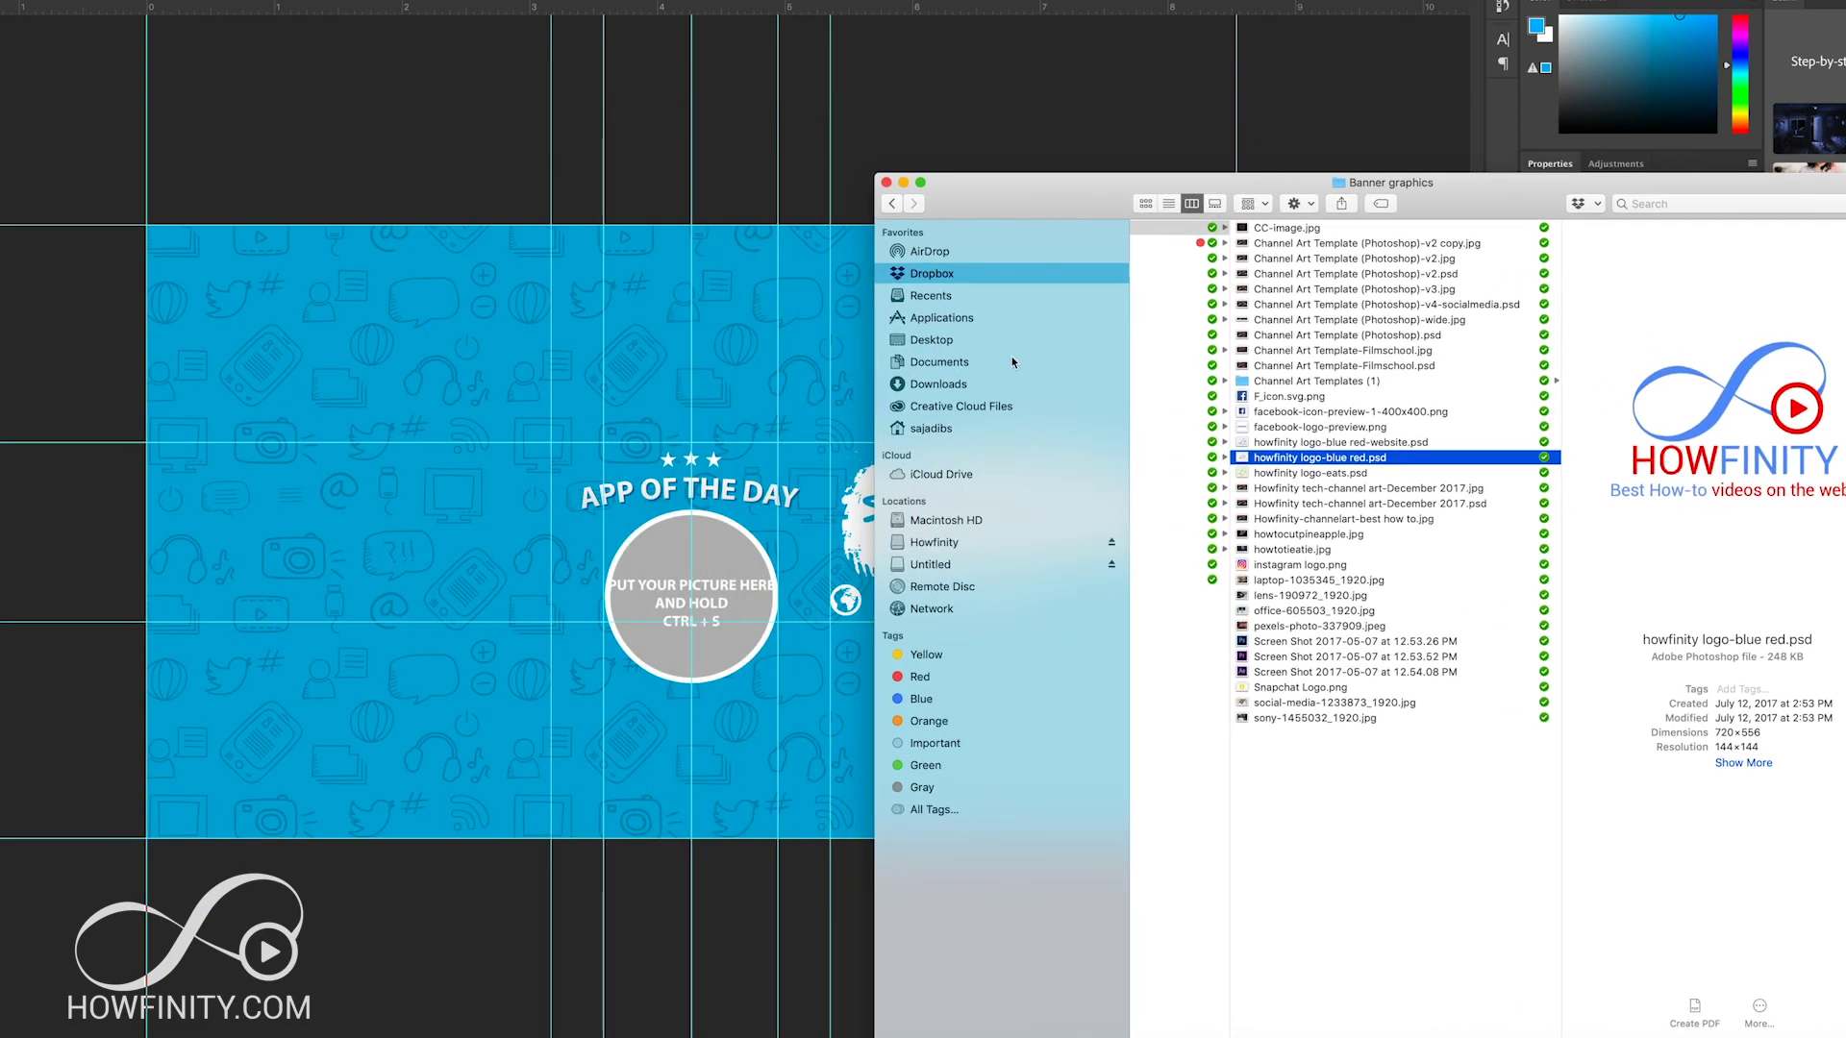
{"action": "left_click", "coordinate": [943, 348]}
{"action": "left_click", "coordinate": [1363, 252]}
{"action": "key", "text": "space"}
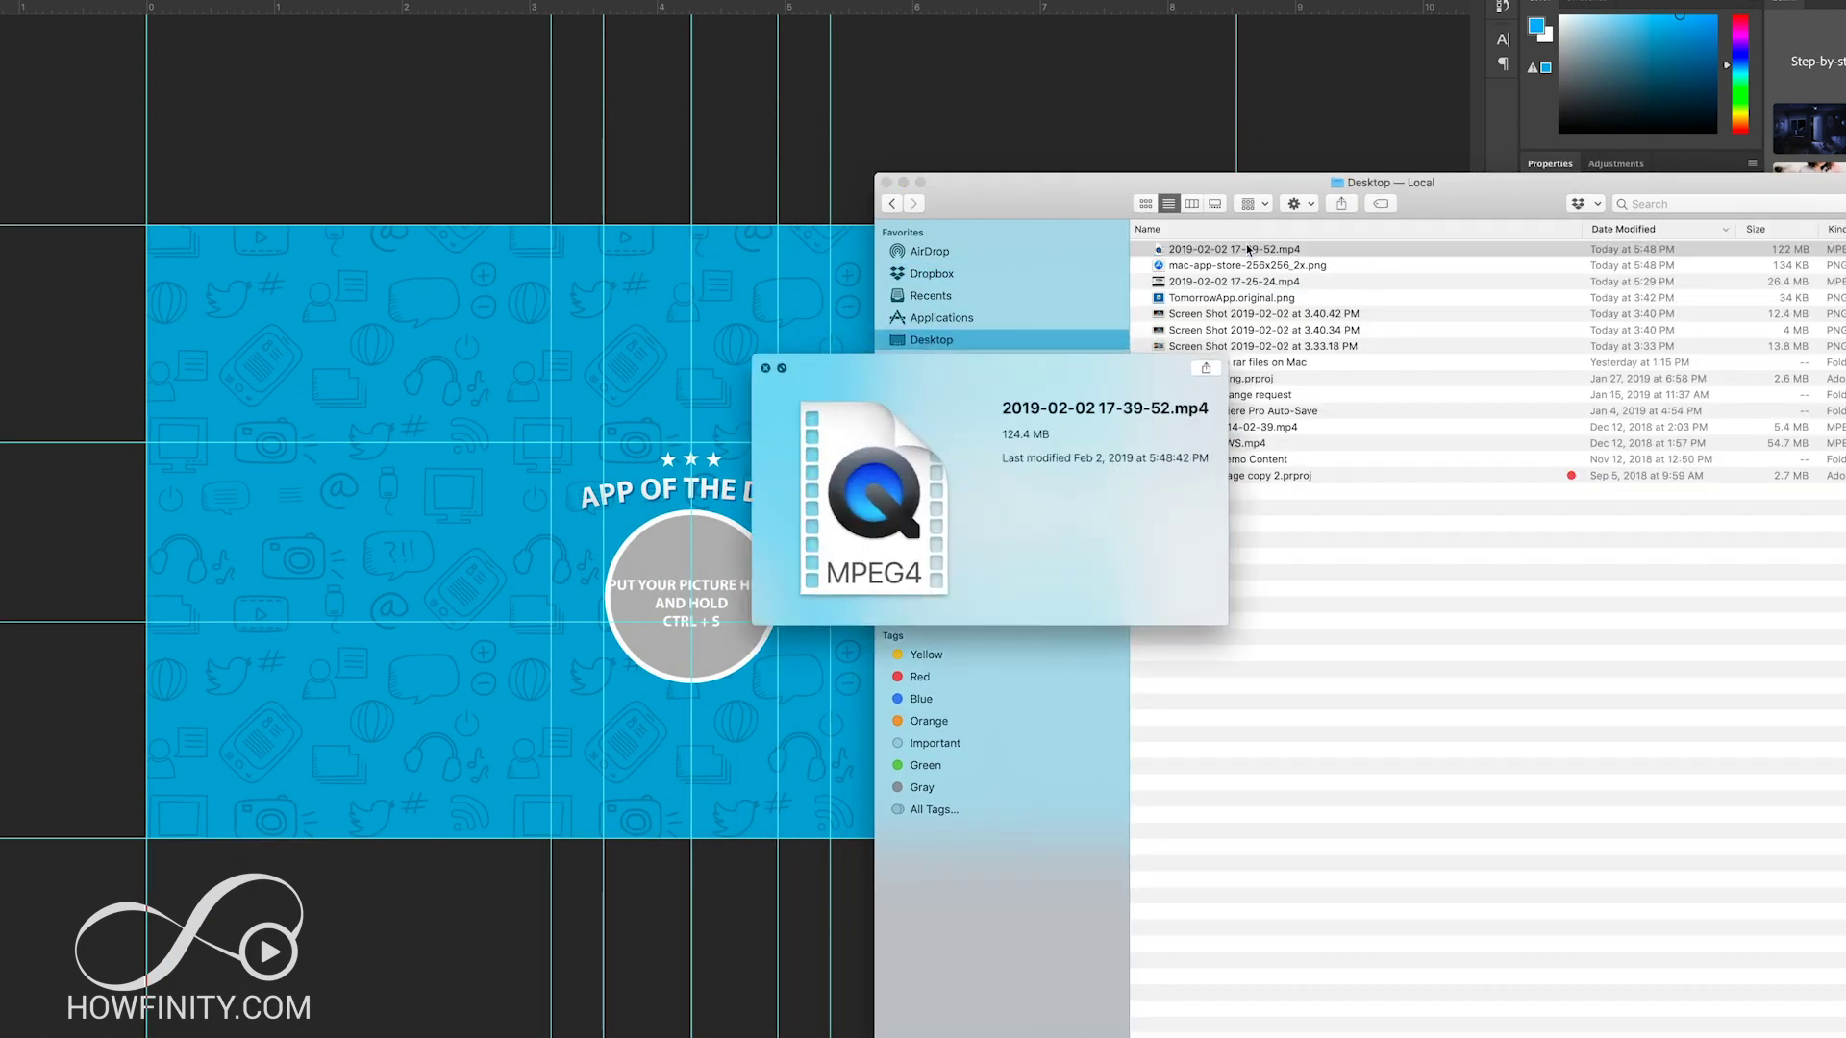
{"action": "left_click", "coordinate": [1256, 271]}
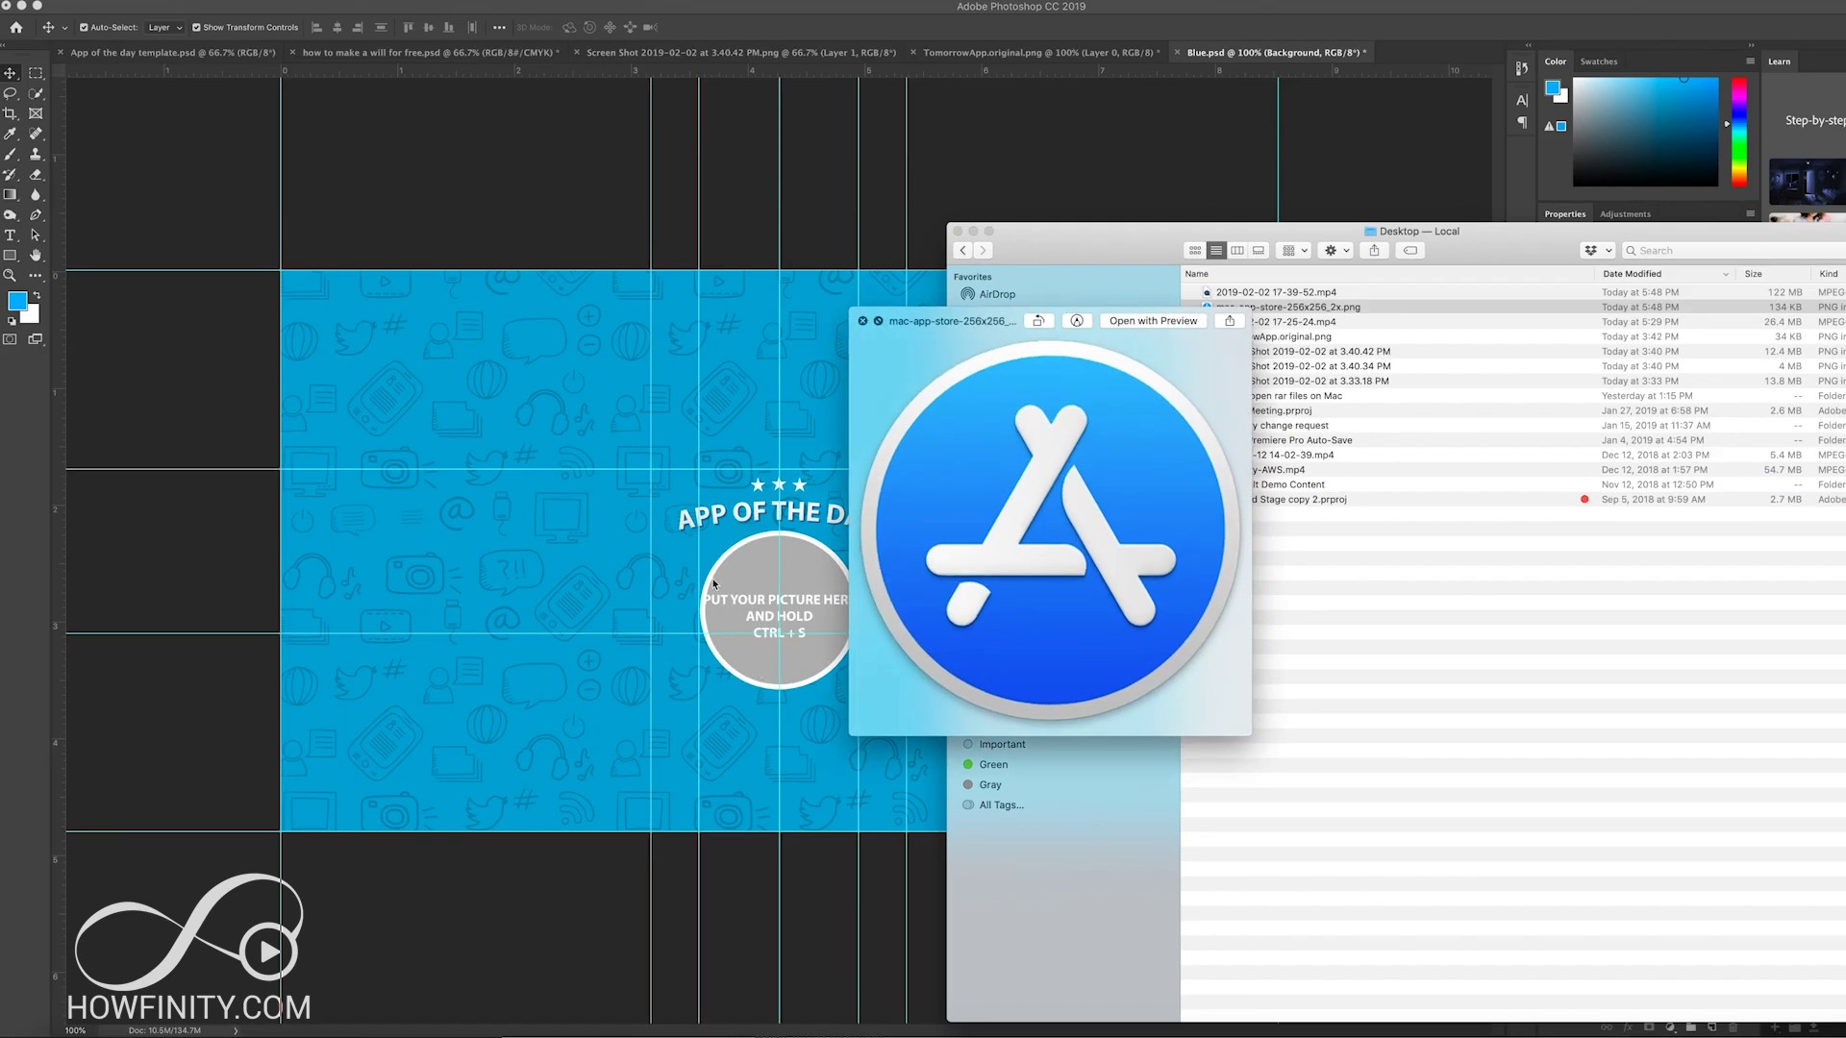
{"action": "key", "text": "space"}
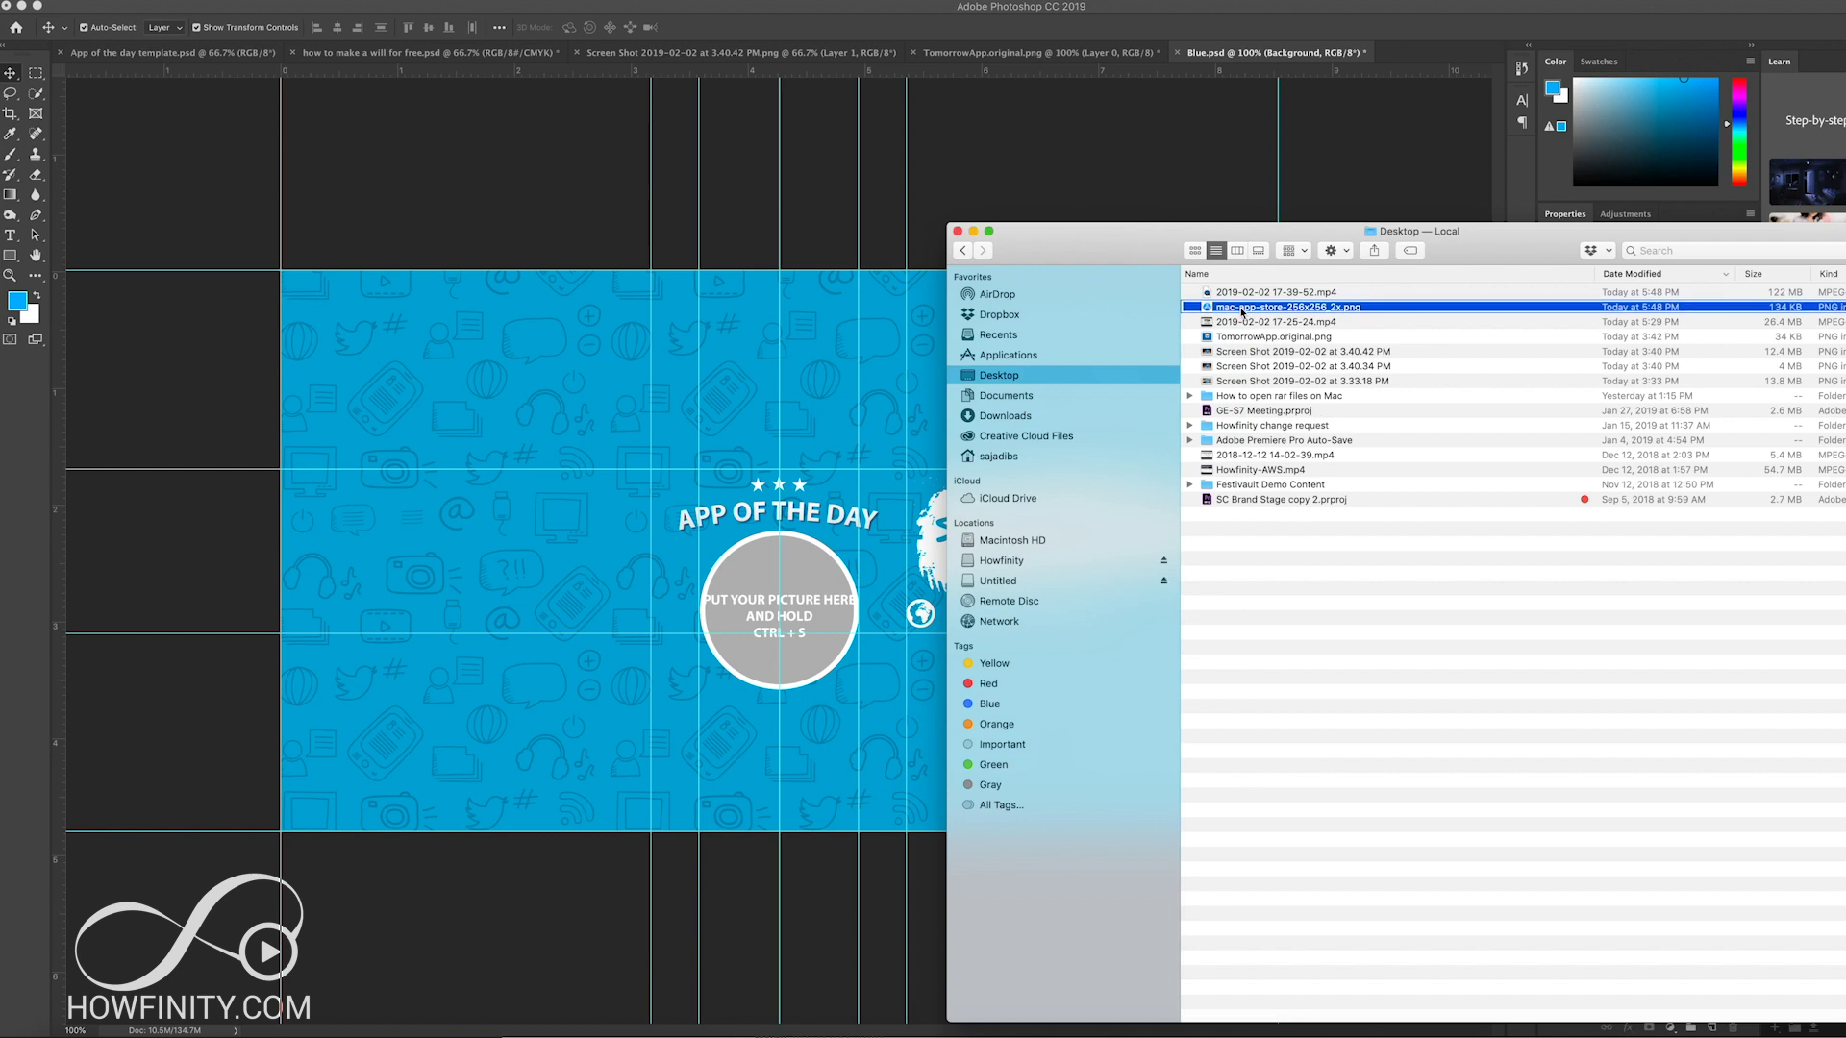
{"action": "right_click", "coordinate": [1243, 308]}
{"action": "mouse_move", "coordinate": [1391, 331]}
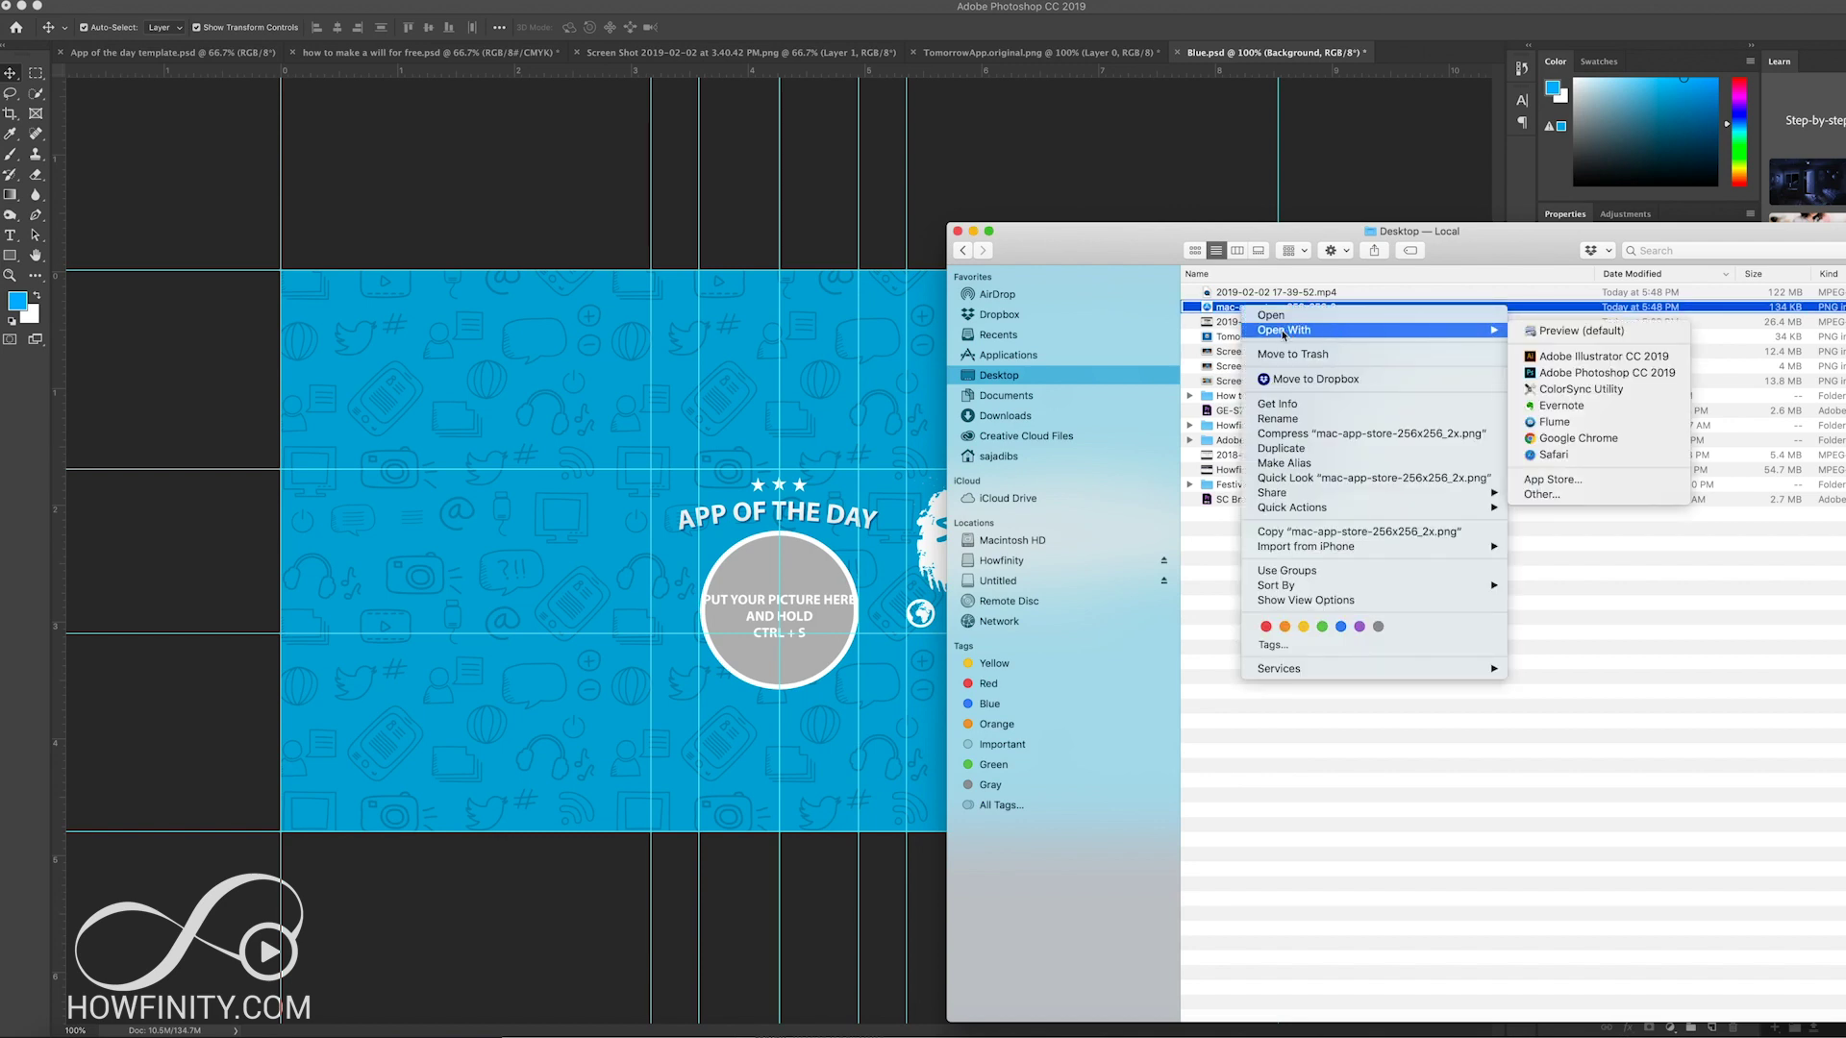
{"action": "left_click", "coordinate": [1564, 379]}
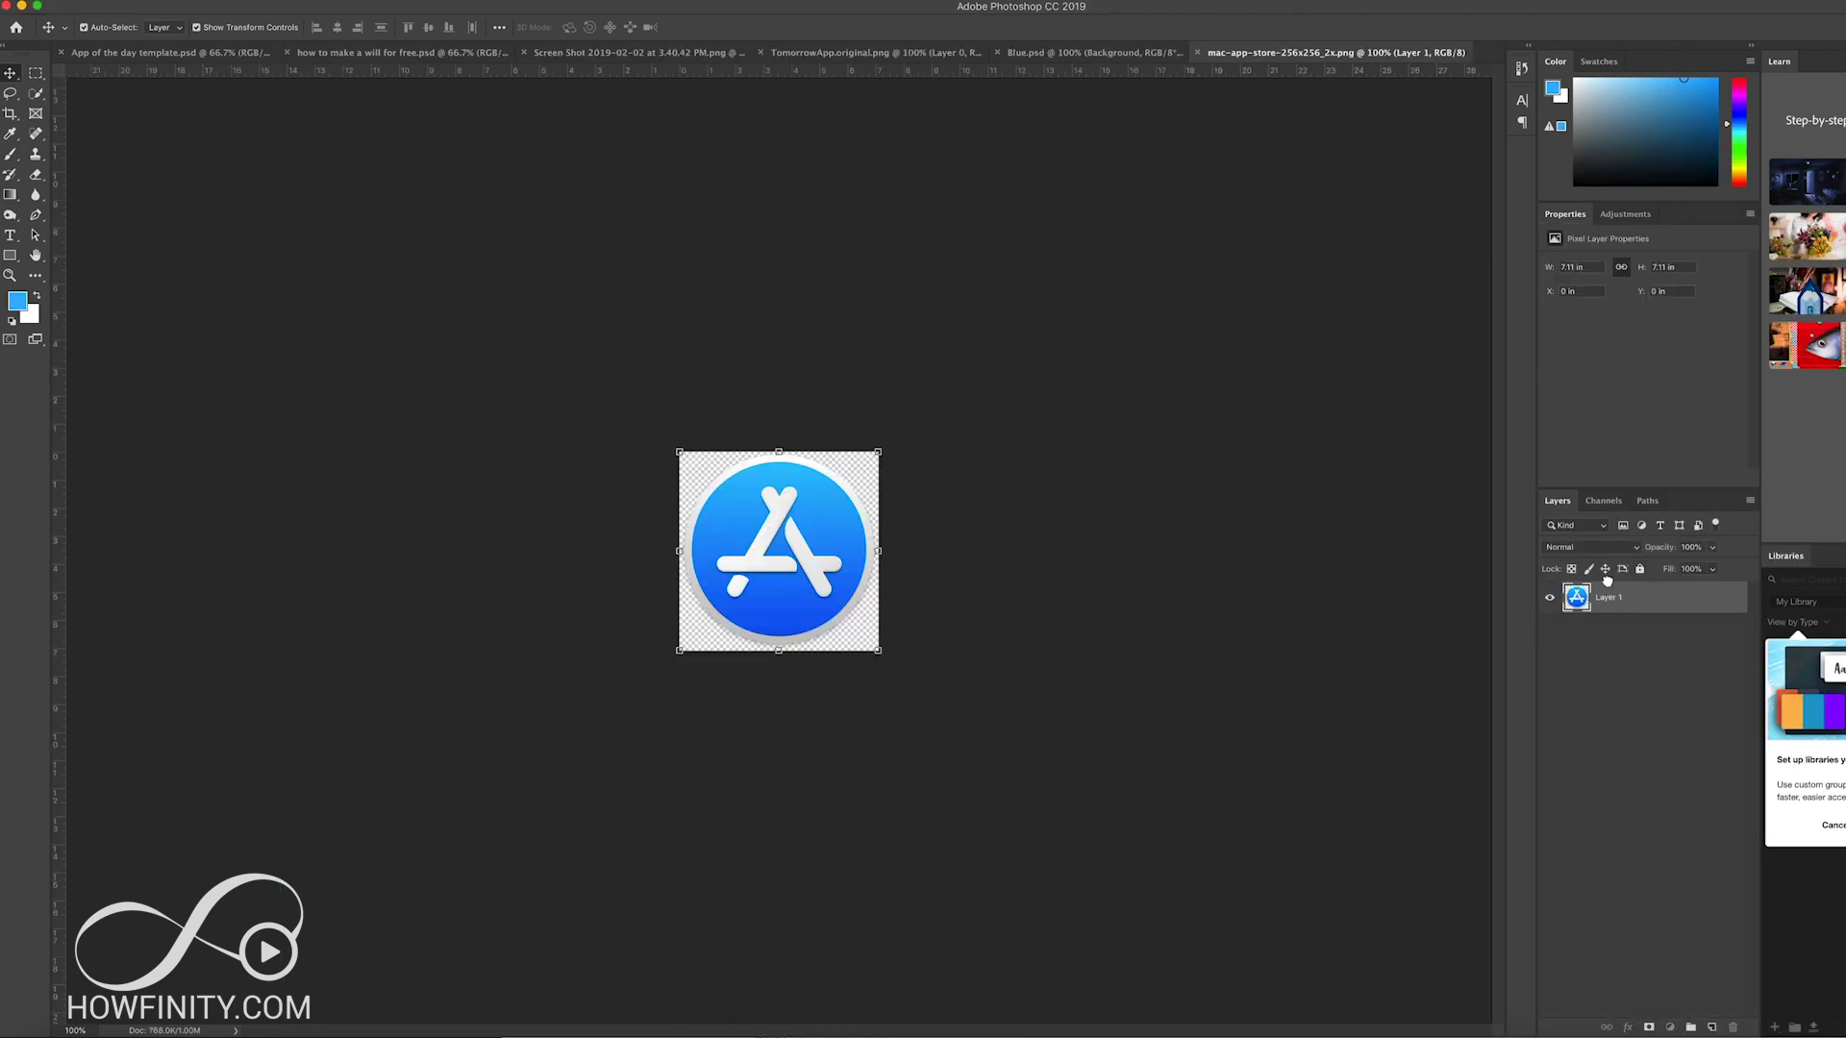
Step: Bring the App Store icon into Blue.psd despite the profile mismatch and add a vertical guide
{"action": "left_click_drag", "start_coordinate": [1675, 600], "coordinate": [709, 486]}
{"action": "left_click", "coordinate": [1146, 556]}
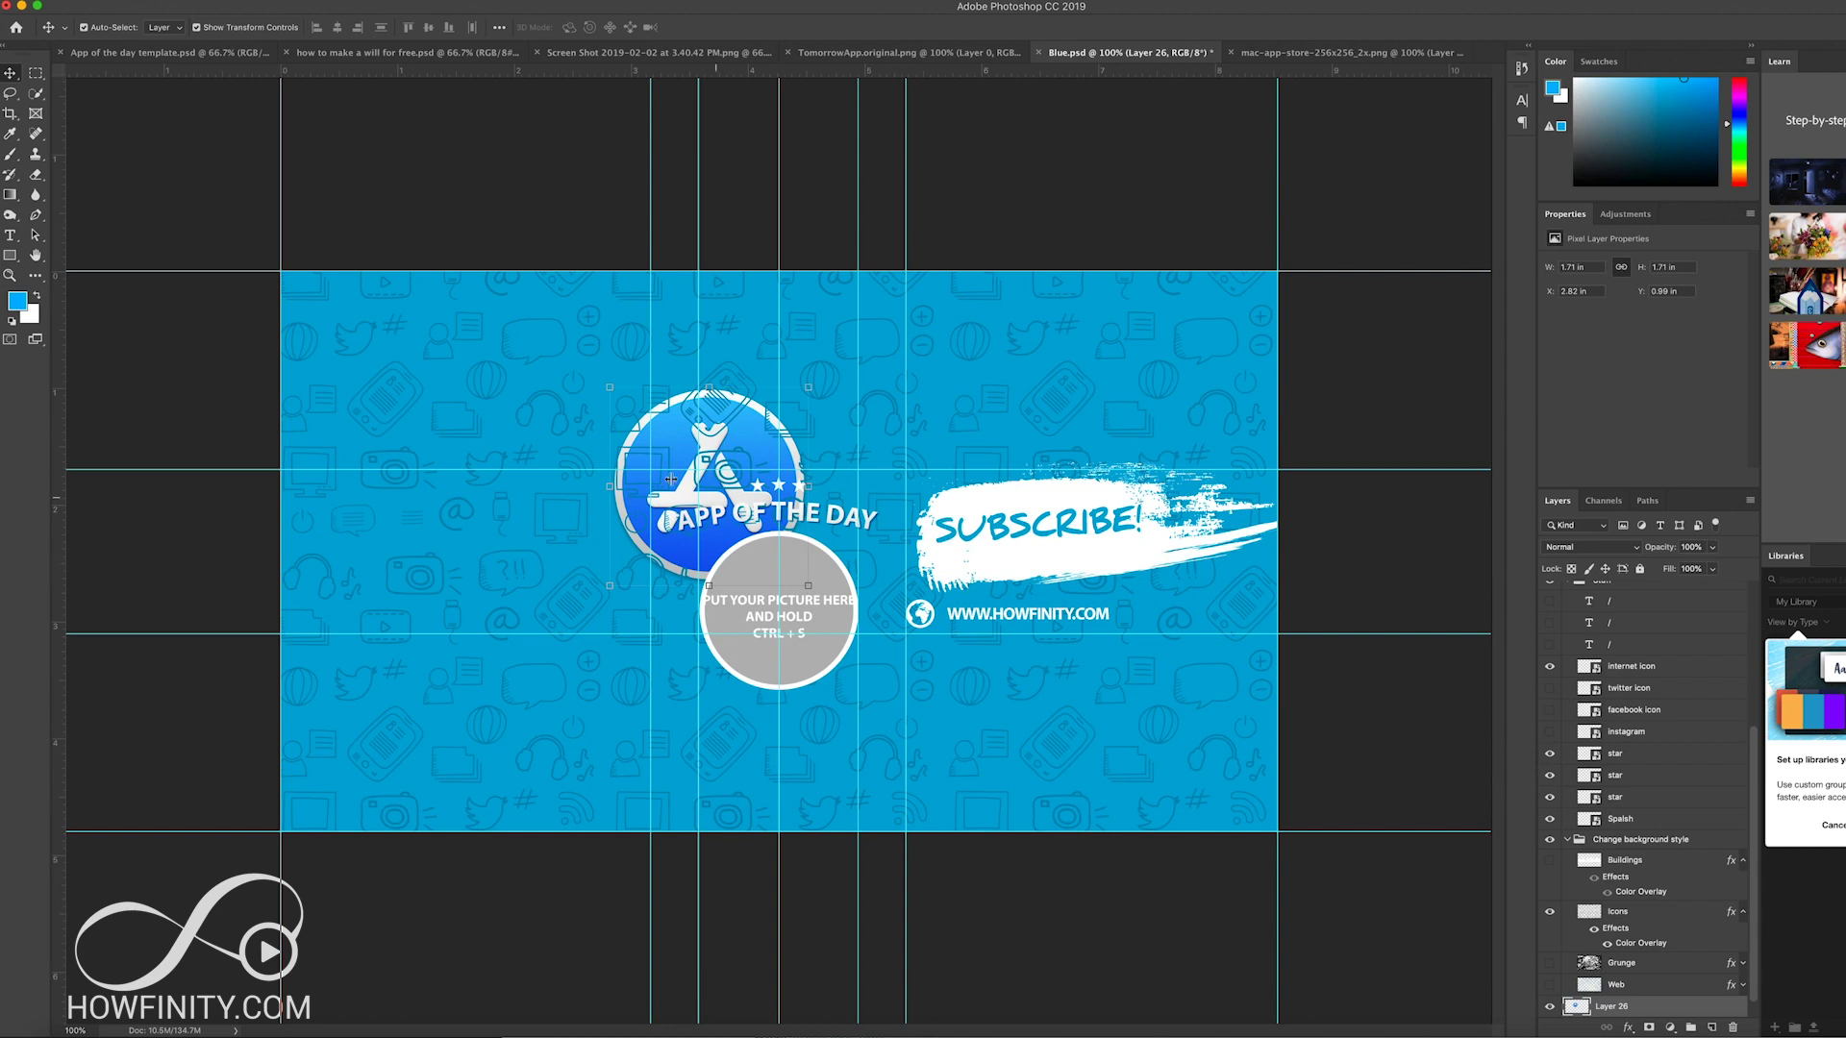
{"action": "left_click_drag", "start_coordinate": [58, 480], "coordinate": [568, 497]}
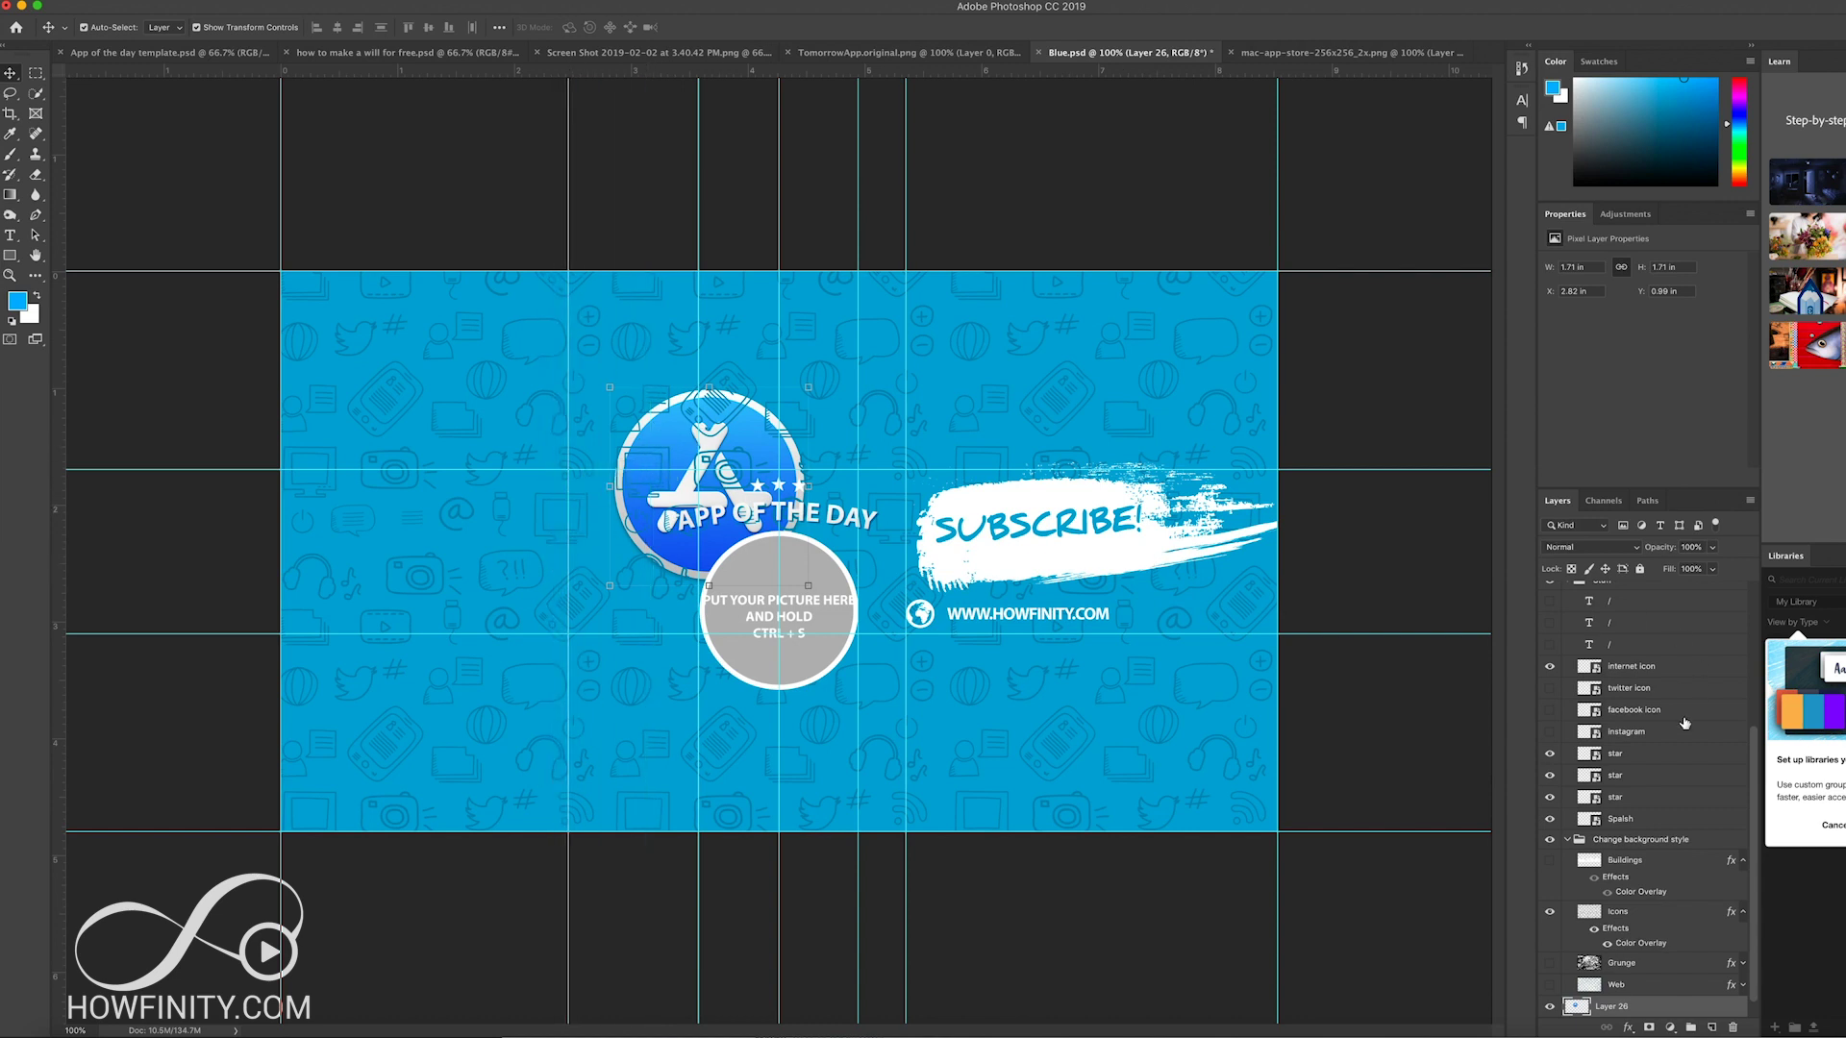
{"action": "scroll", "coordinate": [1644, 971], "scroll_direction": "down", "scroll_amount": 1}
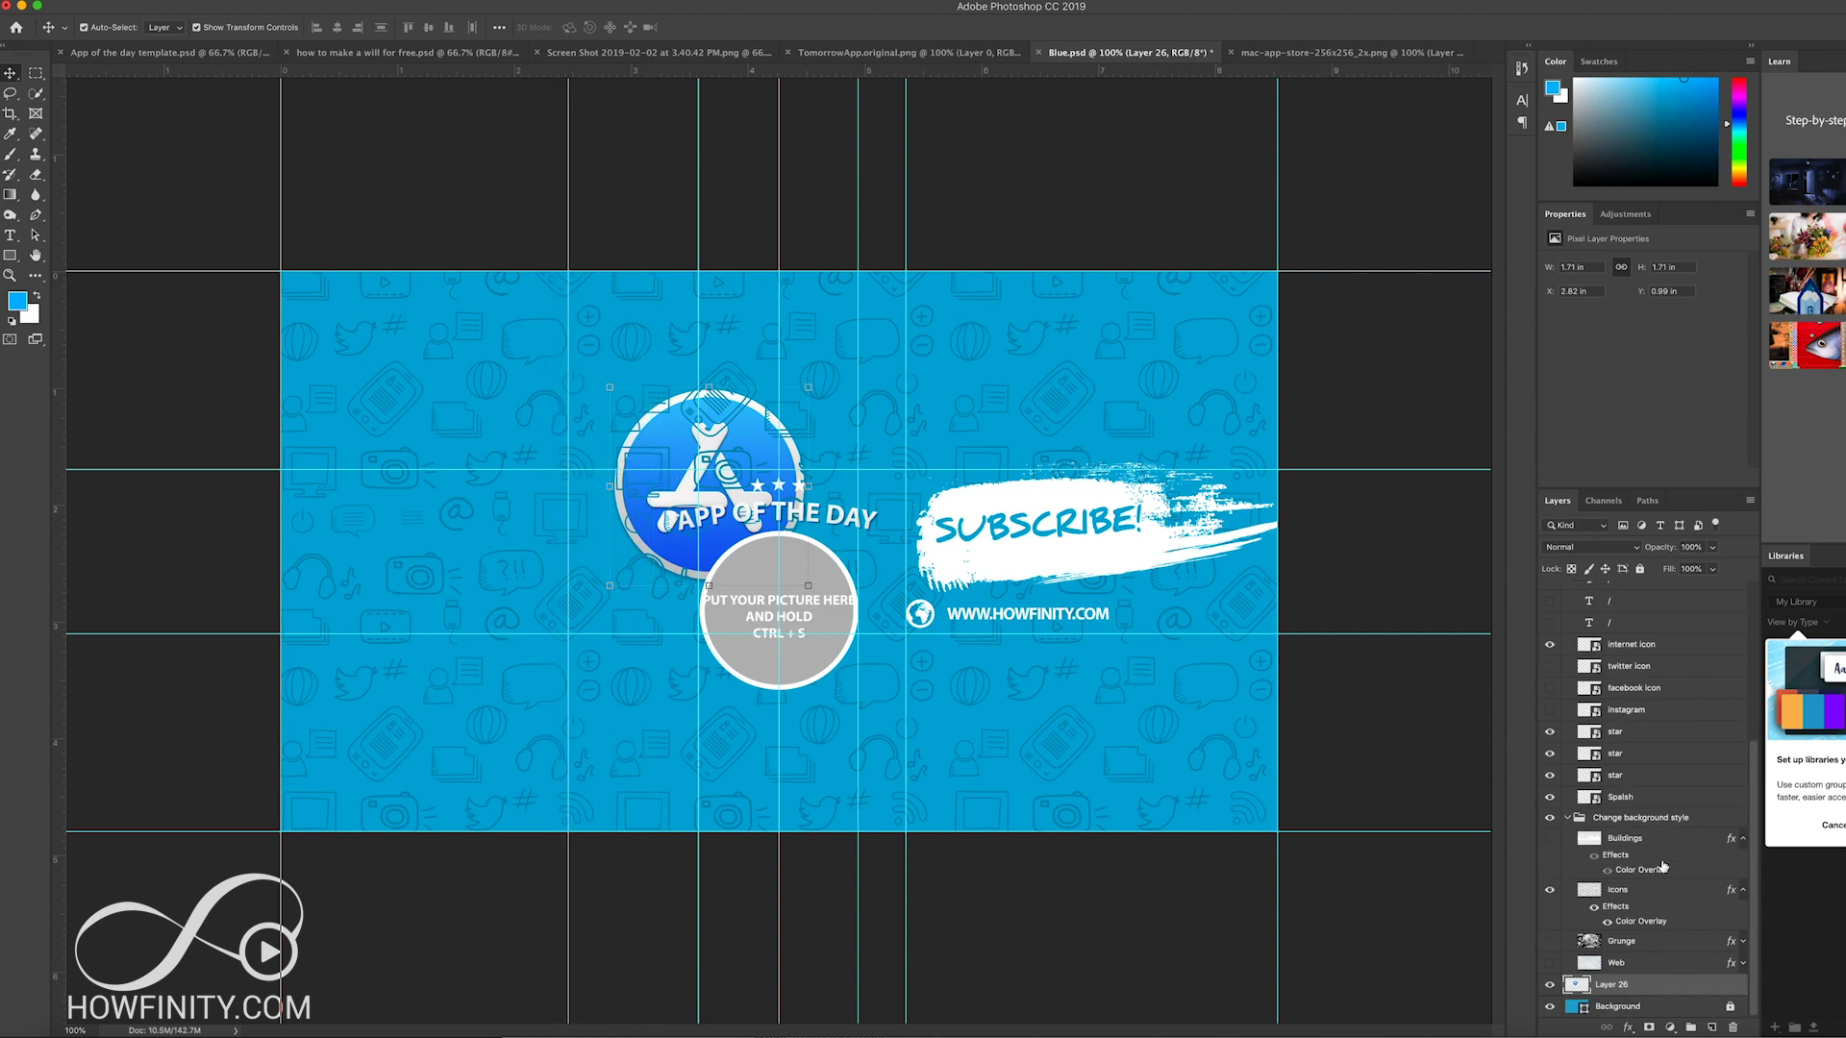
{"action": "left_click", "coordinate": [1549, 987]}
{"action": "left_click", "coordinate": [1549, 986]}
{"action": "left_click", "coordinate": [1549, 986]}
{"action": "left_click", "coordinate": [1549, 986]}
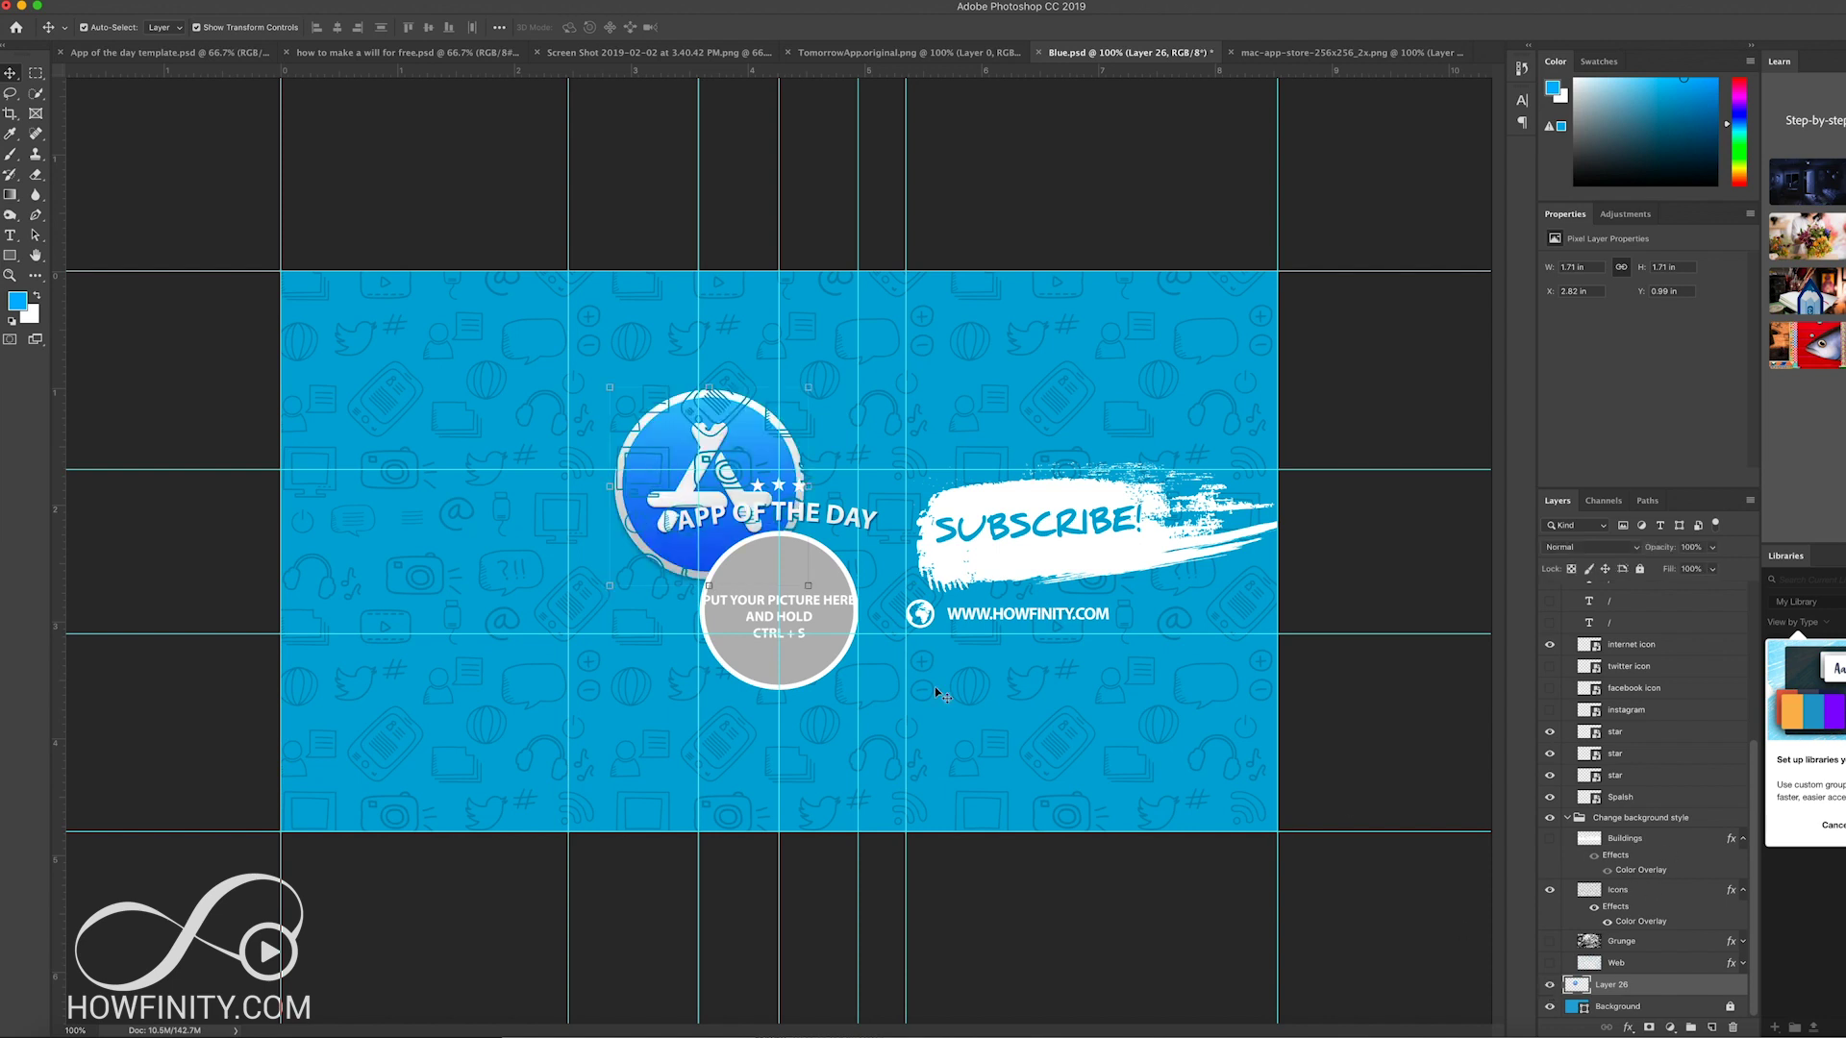
Step: Move the icon below APP OF THE DAY and scale it to about 74%
{"action": "left_click_drag", "start_coordinate": [654, 520], "coordinate": [777, 605]}
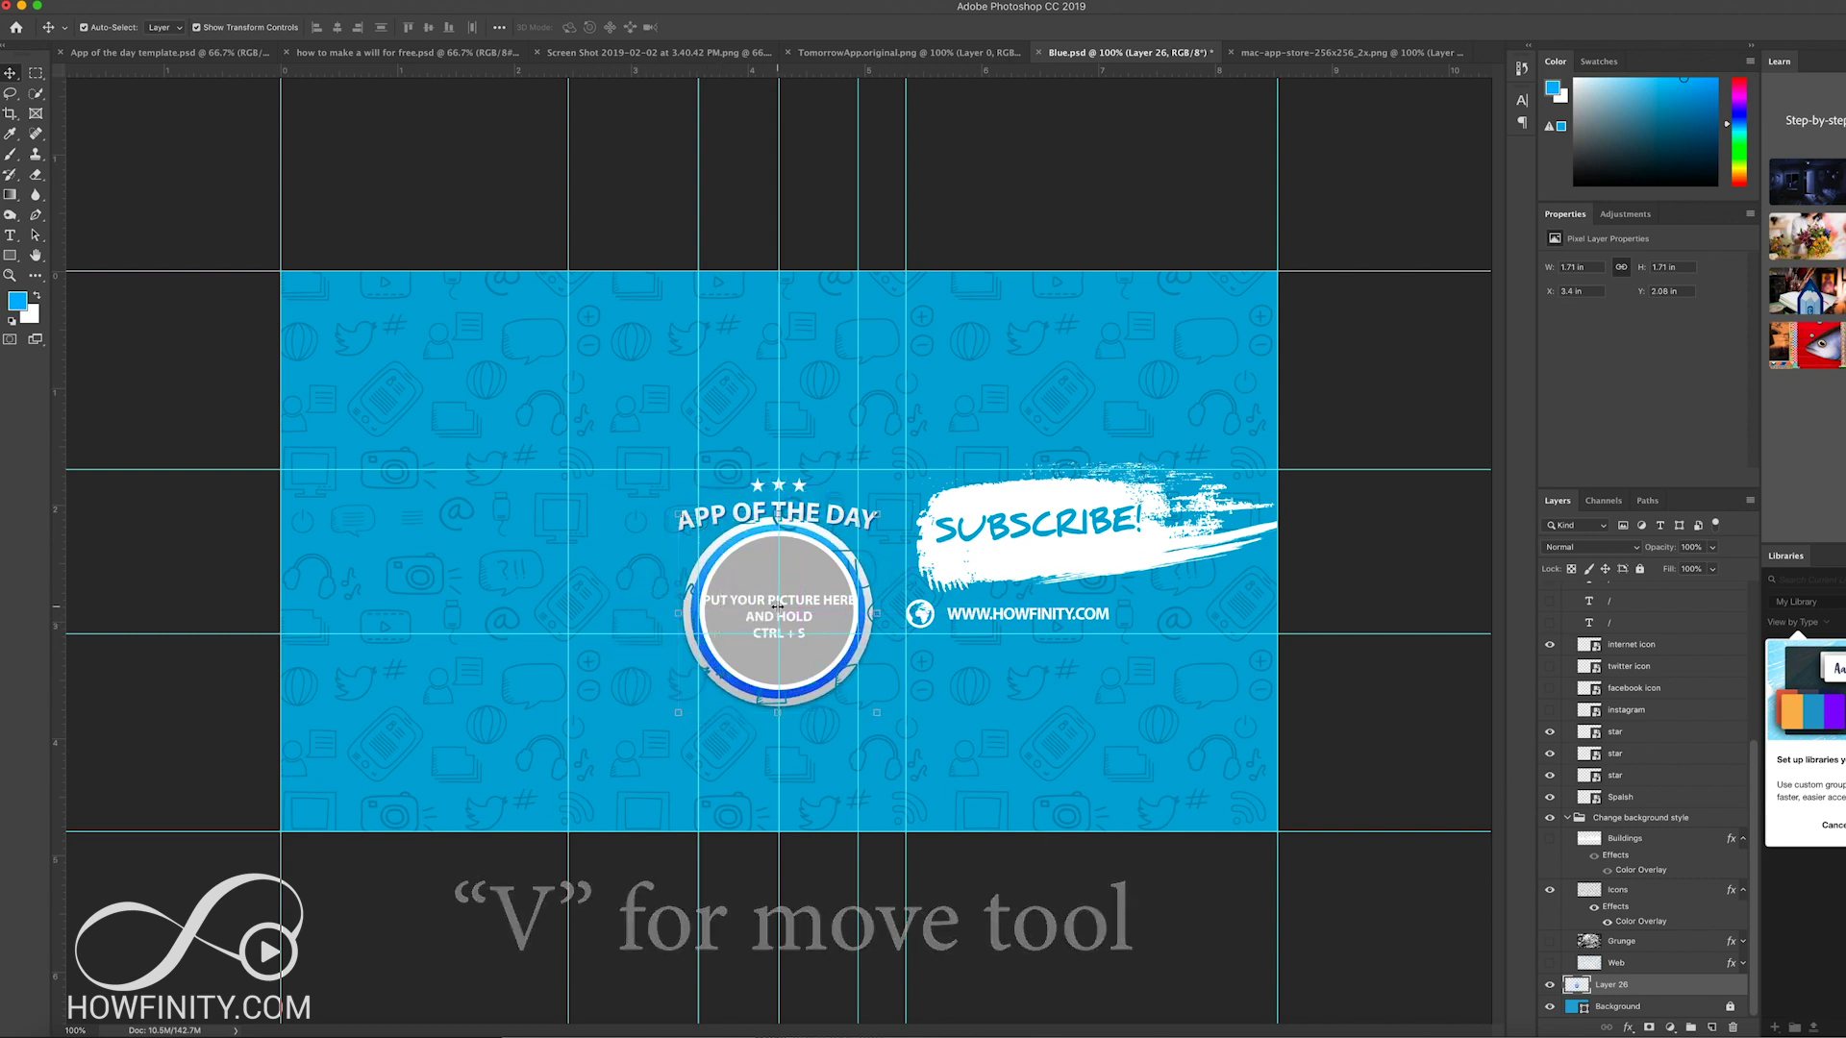
{"action": "key", "text": "super+t"}
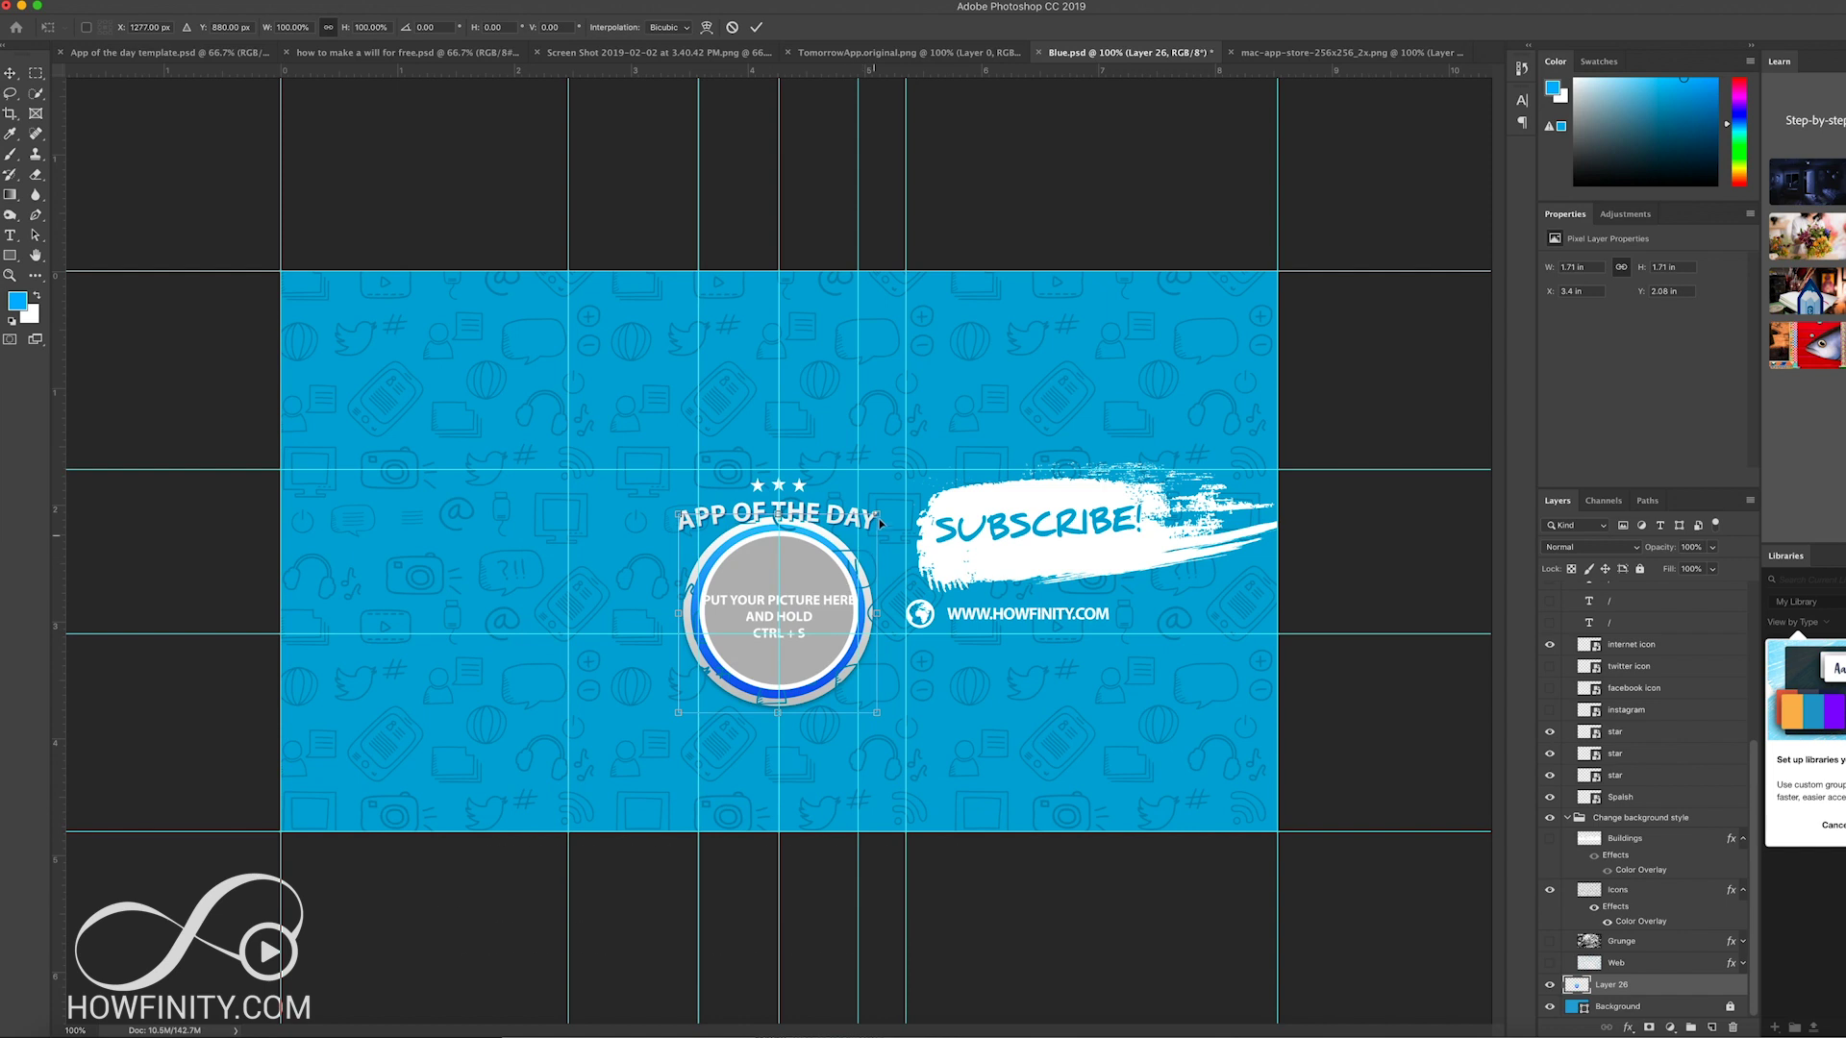
{"action": "left_click_drag", "start_coordinate": [879, 521], "coordinate": [807, 560]}
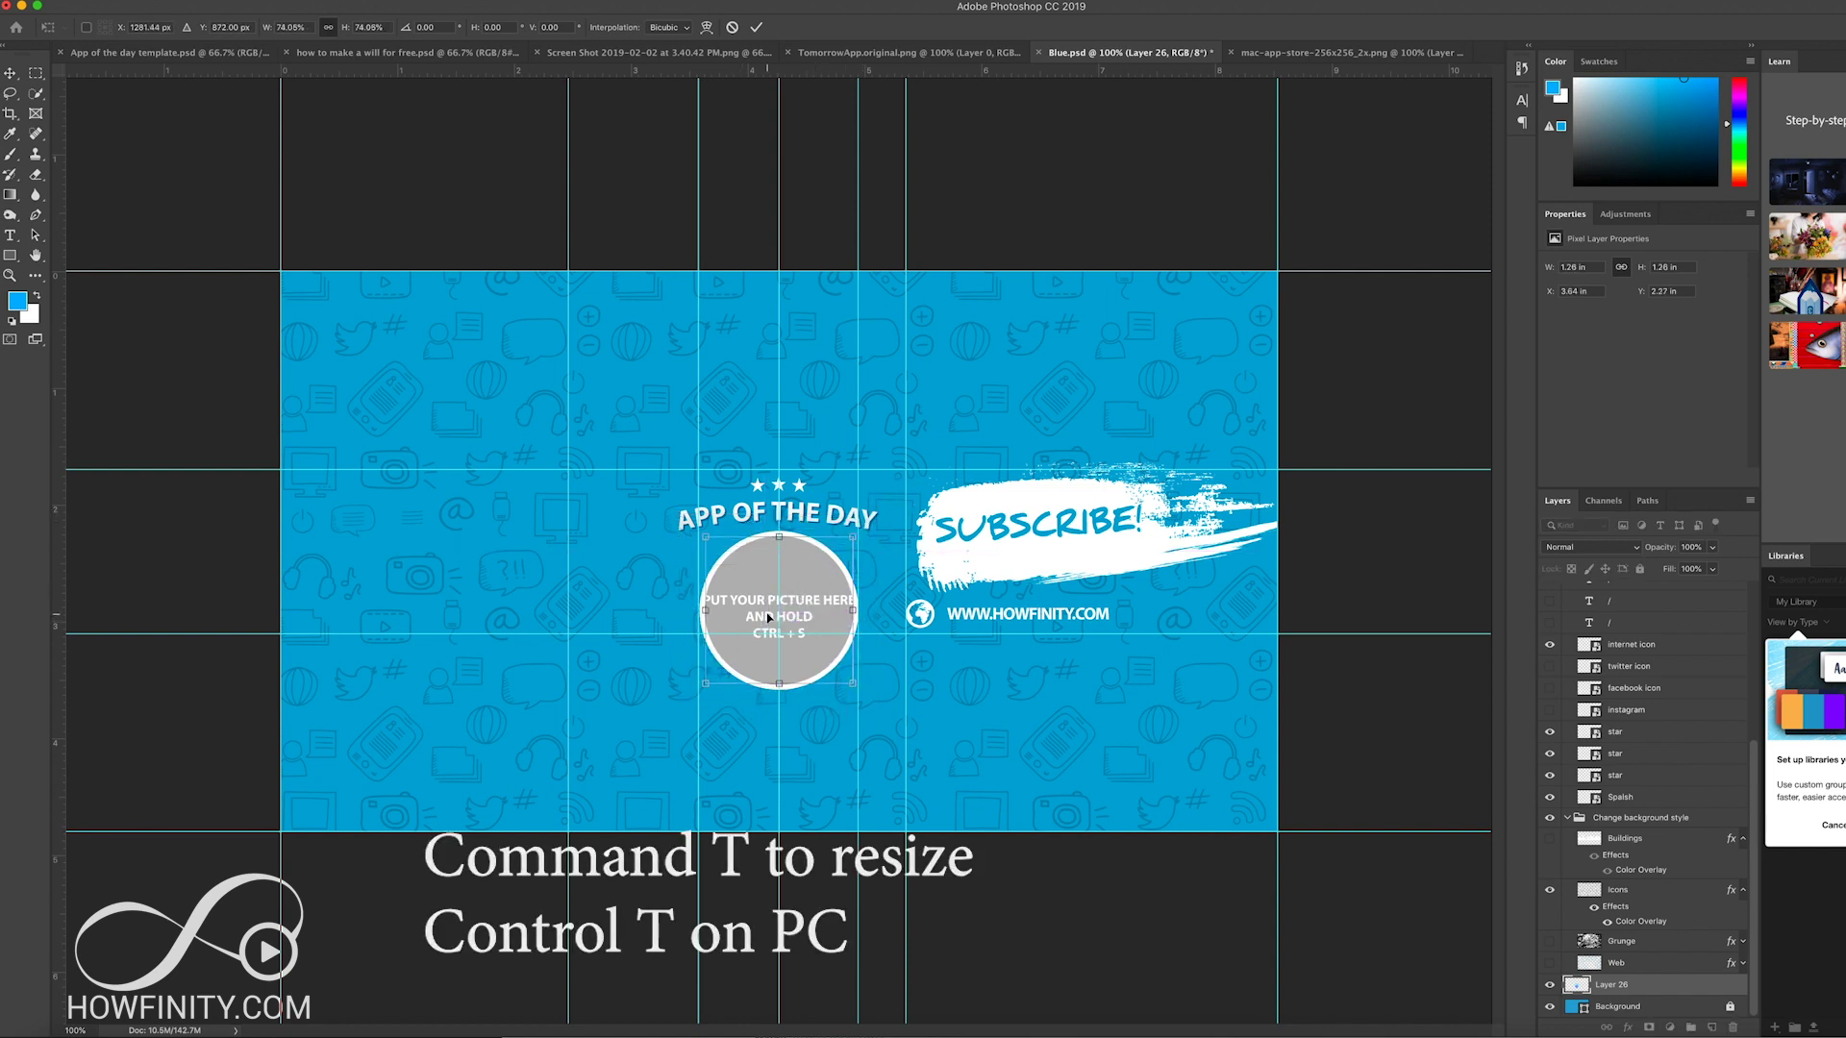
{"action": "key", "text": "Return"}
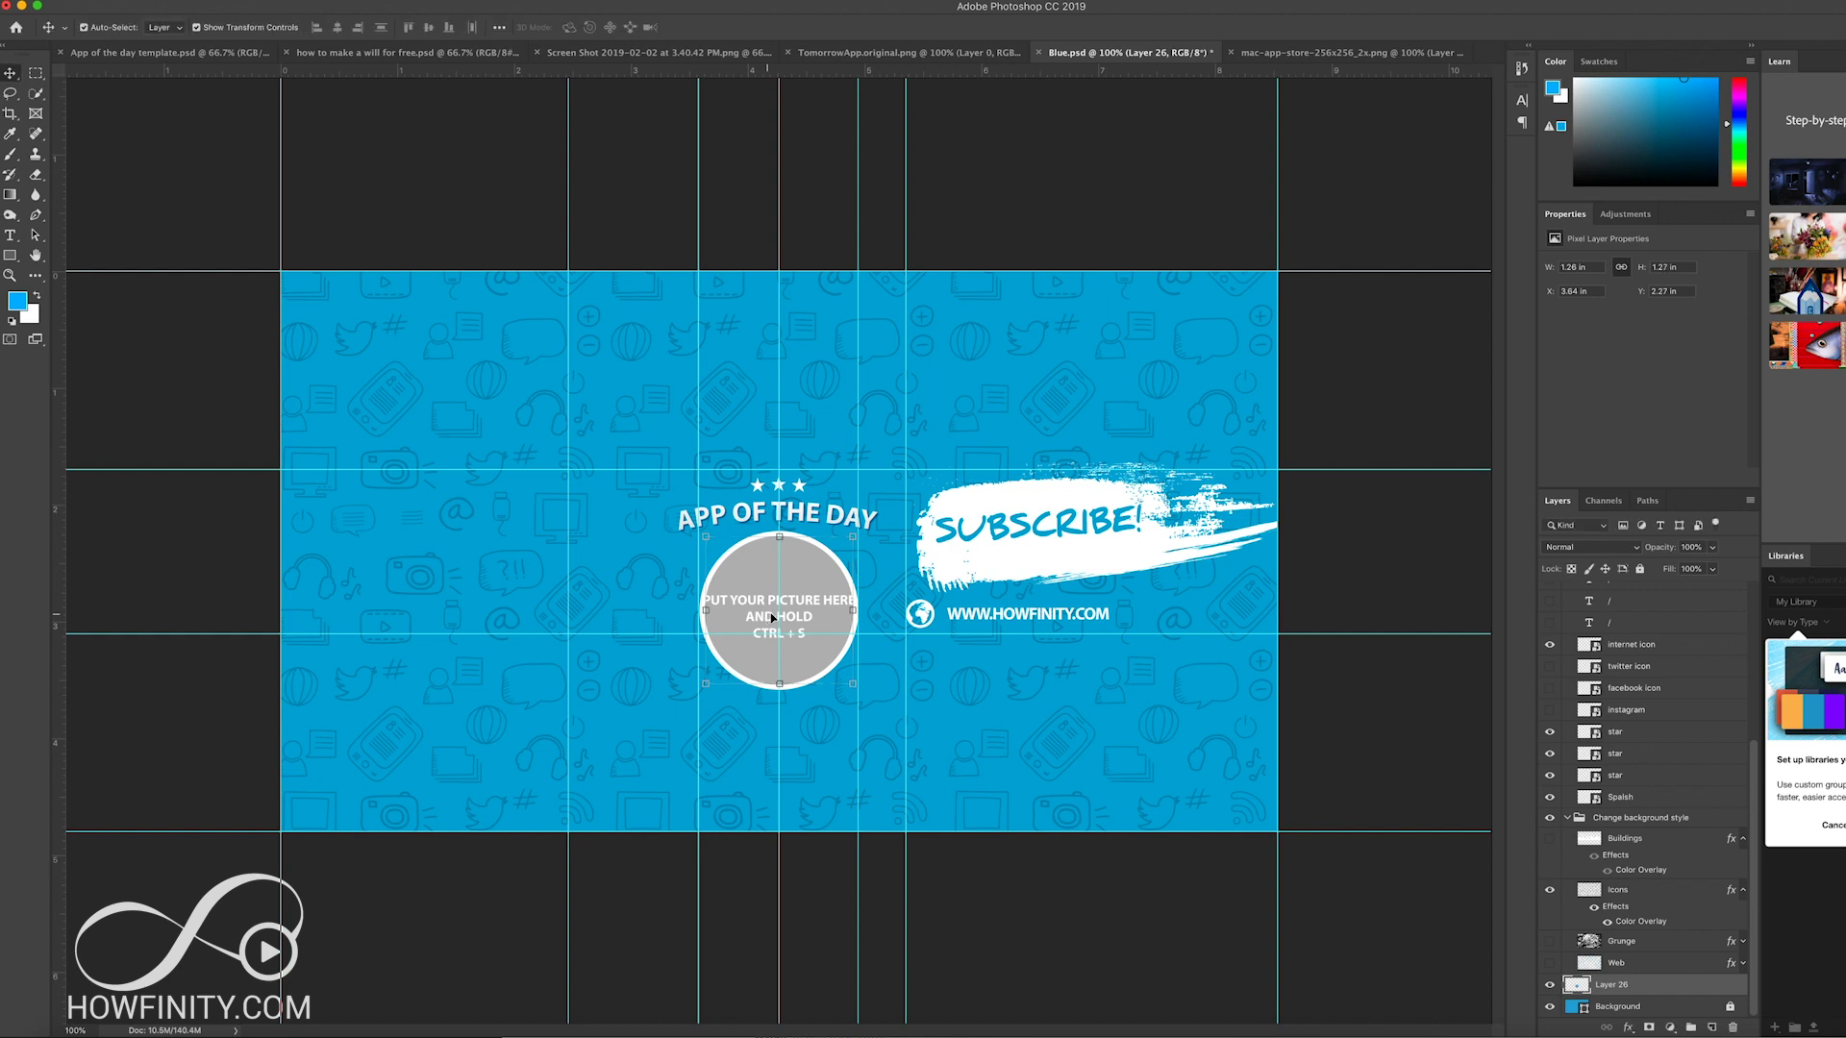
Step: Hide the grey Your picture placeholder group in the Layers panel
{"action": "scroll", "coordinate": [1634, 721], "scroll_direction": "up", "scroll_amount": 5}
{"action": "left_click", "coordinate": [1549, 591]}
{"action": "left_click", "coordinate": [1549, 591]}
{"action": "left_click", "coordinate": [1549, 591]}
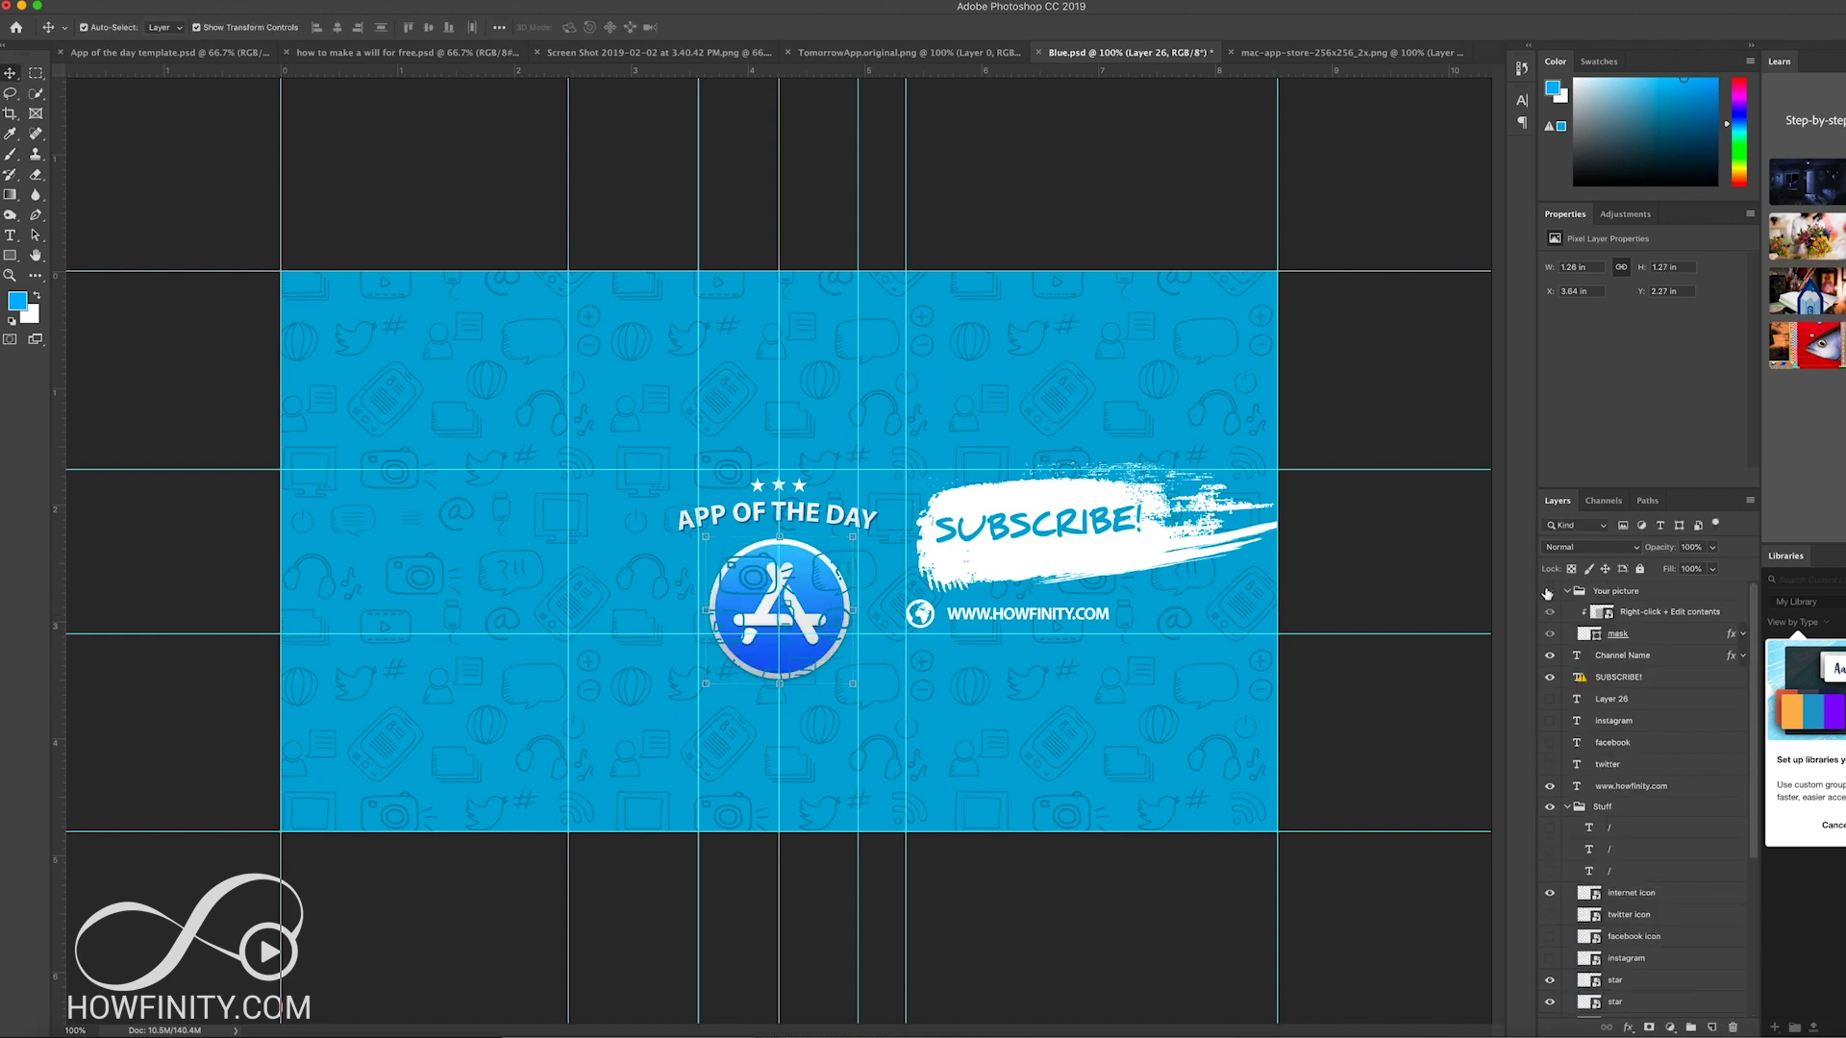
{"action": "left_click", "coordinate": [1549, 591]}
{"action": "left_click", "coordinate": [1549, 591]}
Step: Move Layer 26, the App Store icon, above the Change background style group
{"action": "scroll", "coordinate": [1604, 769], "scroll_direction": "down", "scroll_amount": 5}
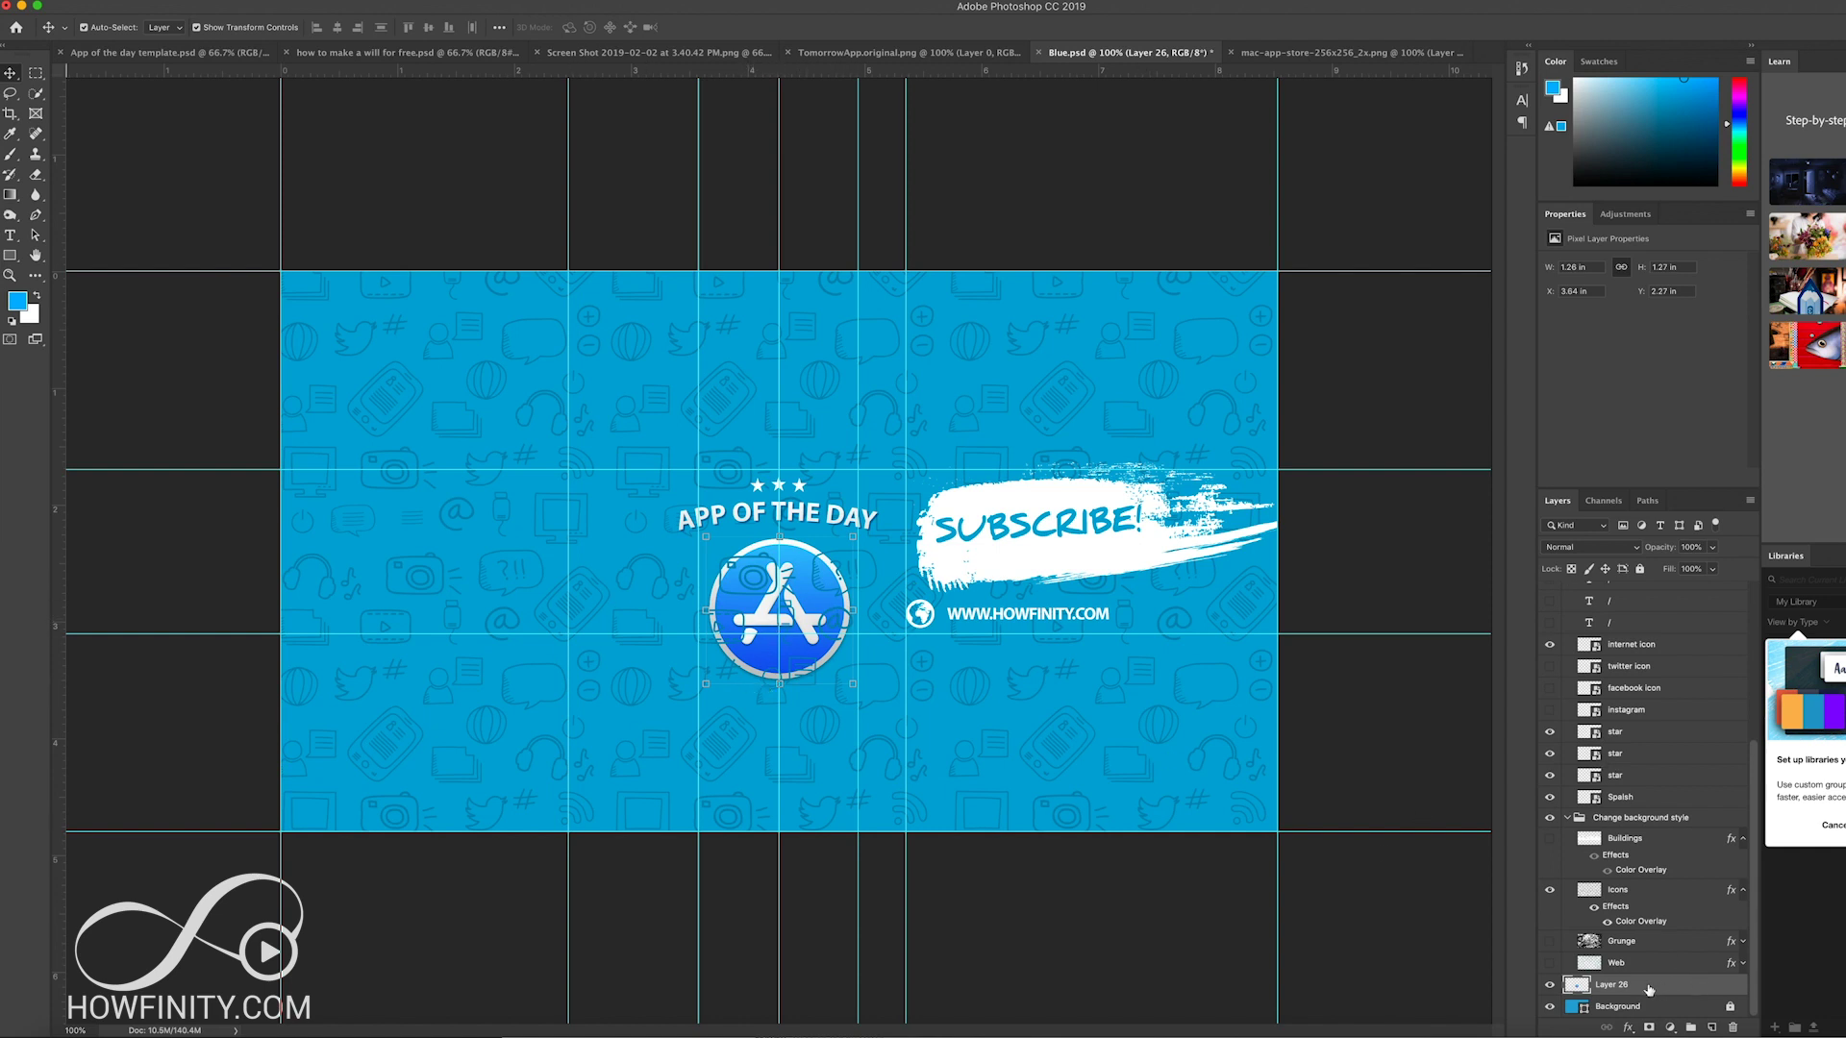
{"action": "left_click", "coordinate": [1550, 984]}
{"action": "left_click", "coordinate": [1550, 984]}
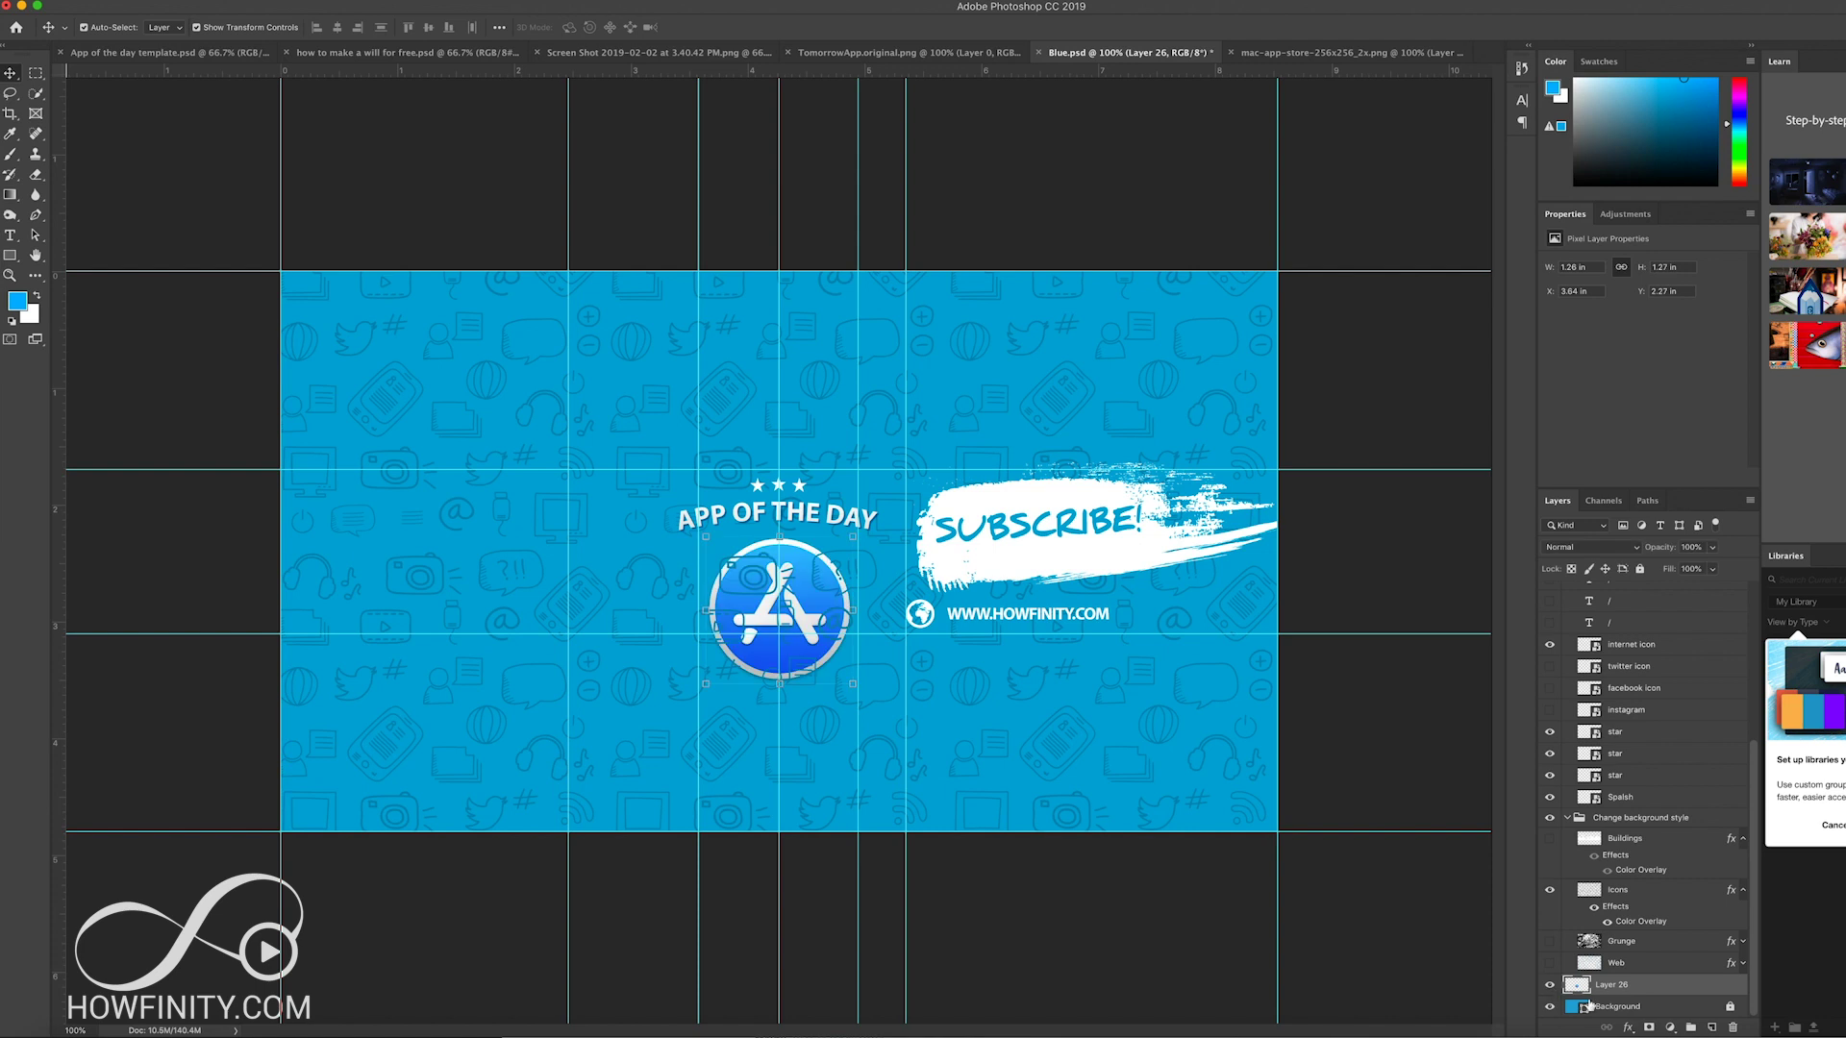
{"action": "left_click", "coordinate": [1552, 986]}
{"action": "left_click", "coordinate": [1552, 986]}
{"action": "left_click_drag", "start_coordinate": [1647, 990], "coordinate": [1641, 815]}
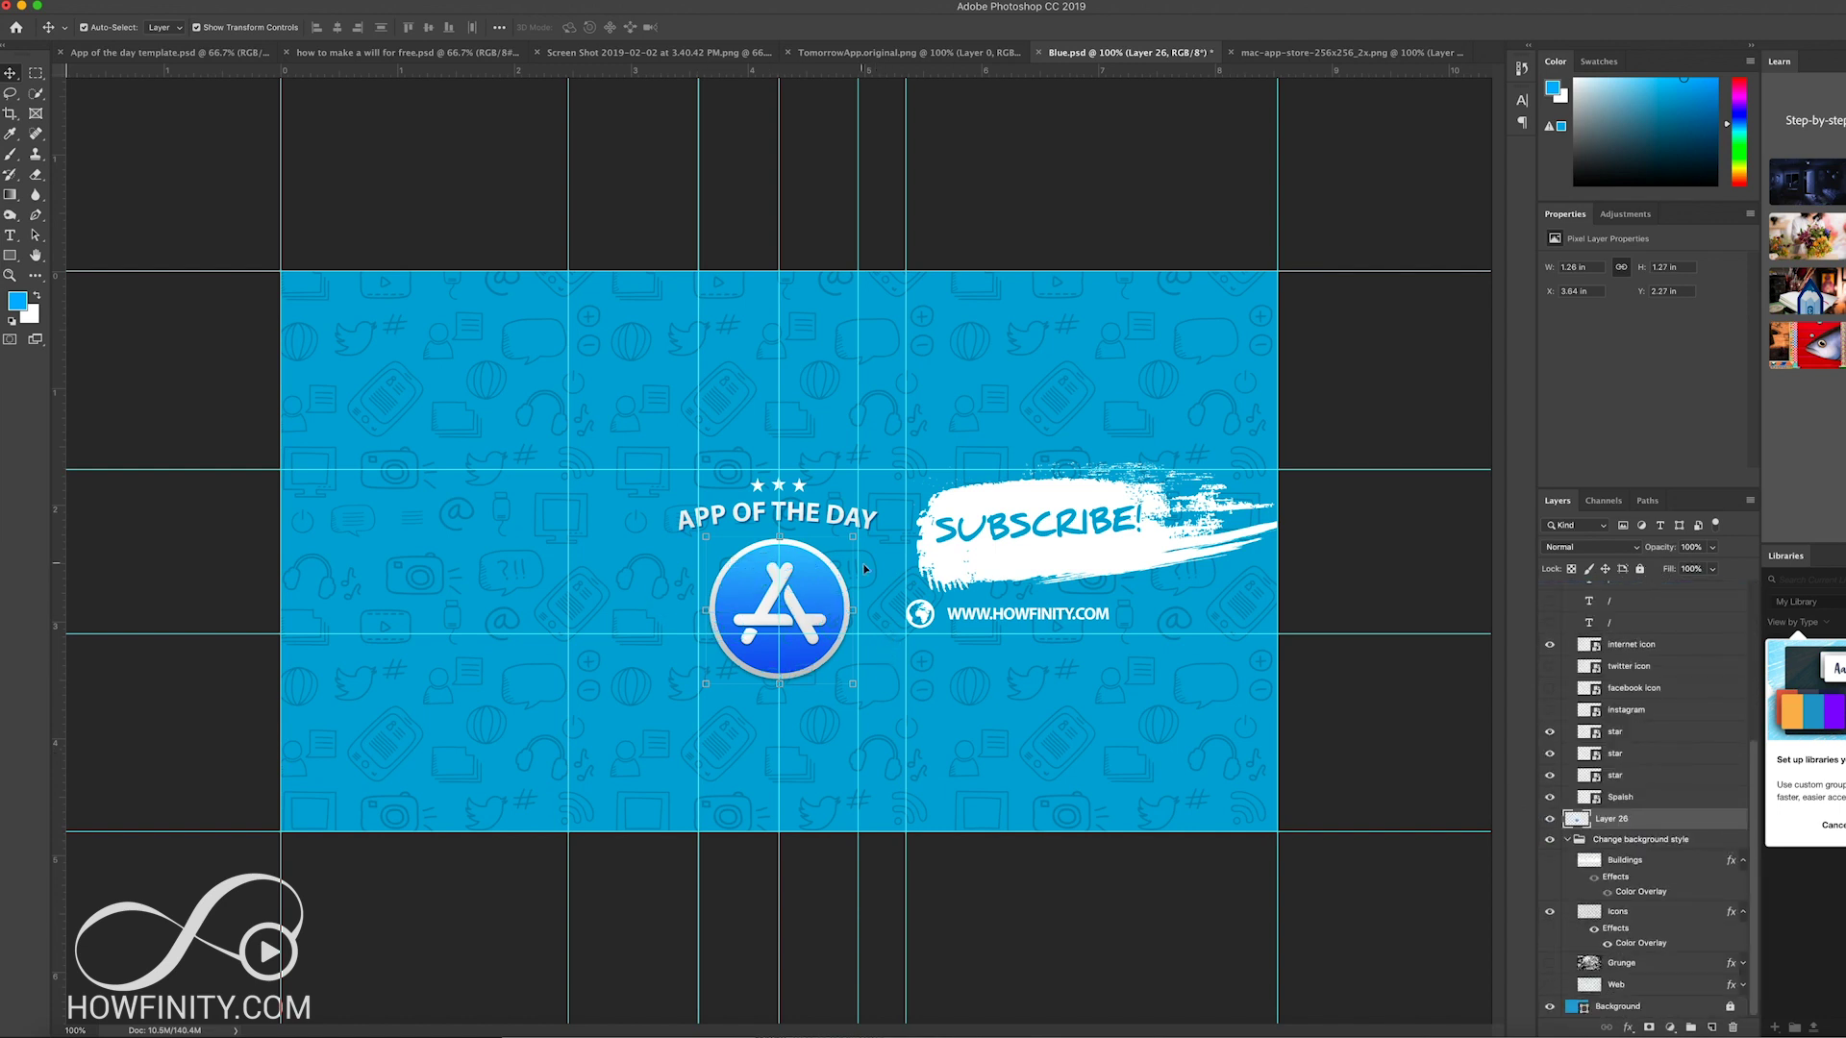